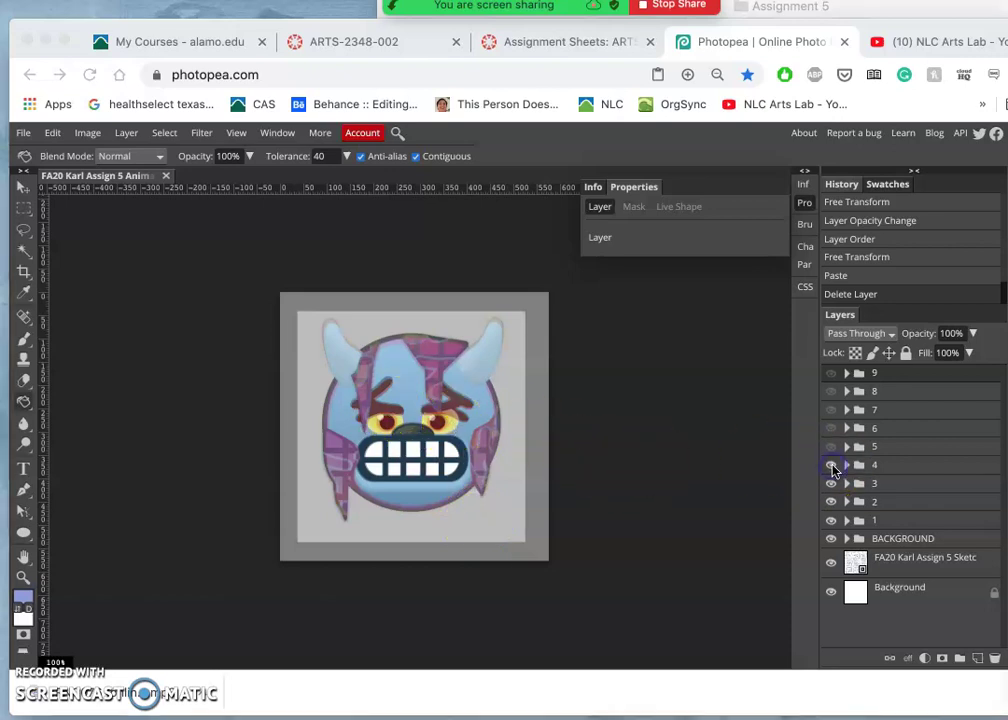
Set the opacity of the visible character image layer inside group 4 to 100%
click(832, 466)
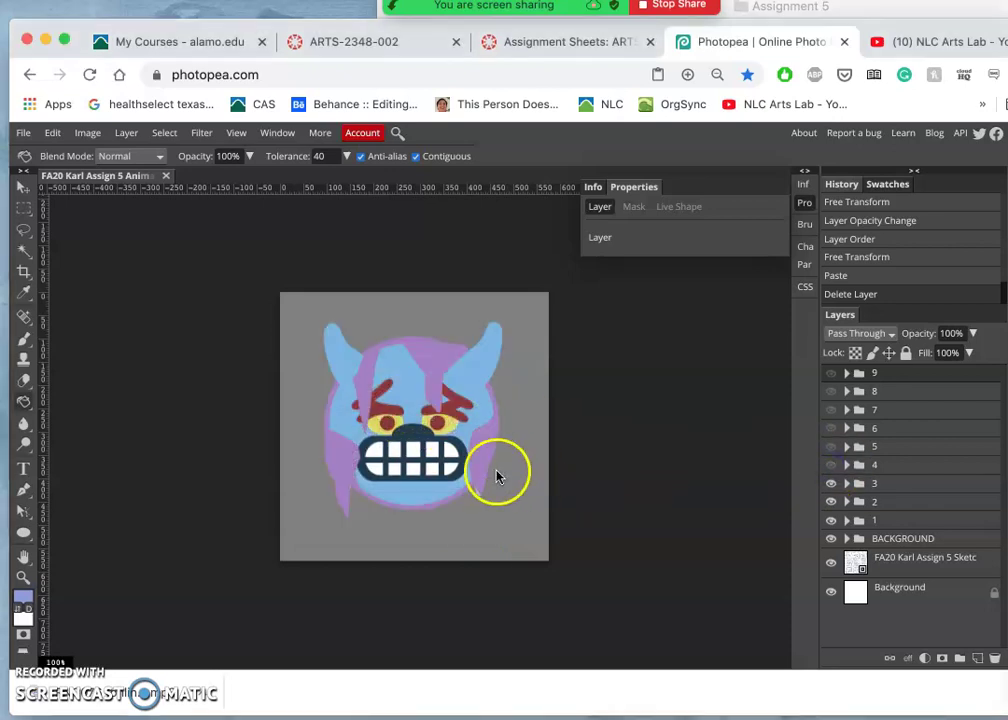
click(832, 466)
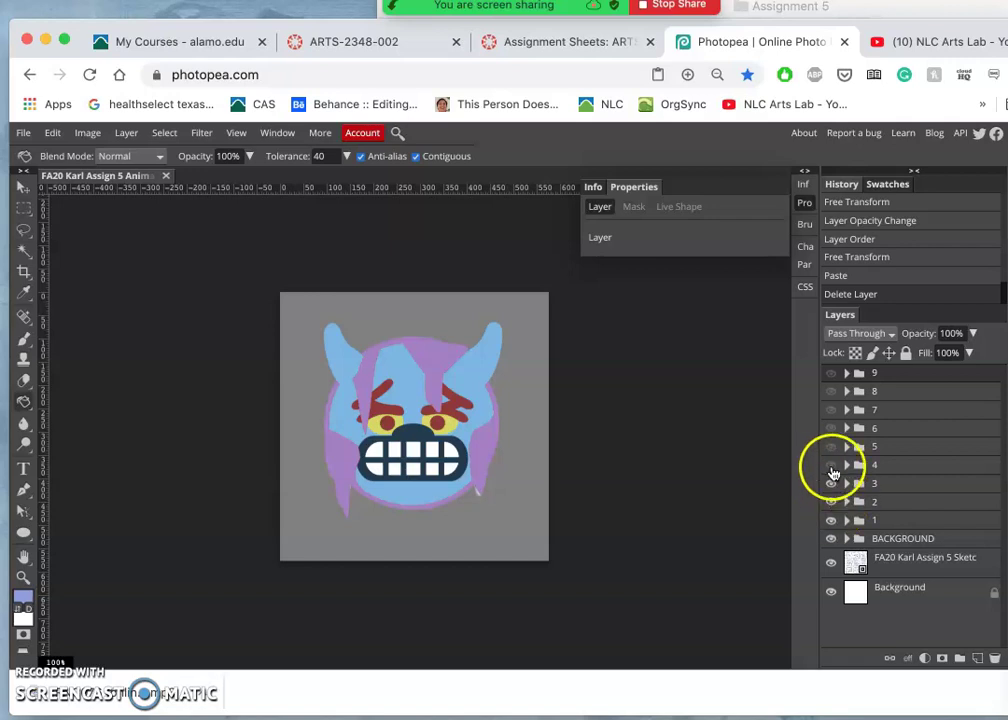
click(832, 466)
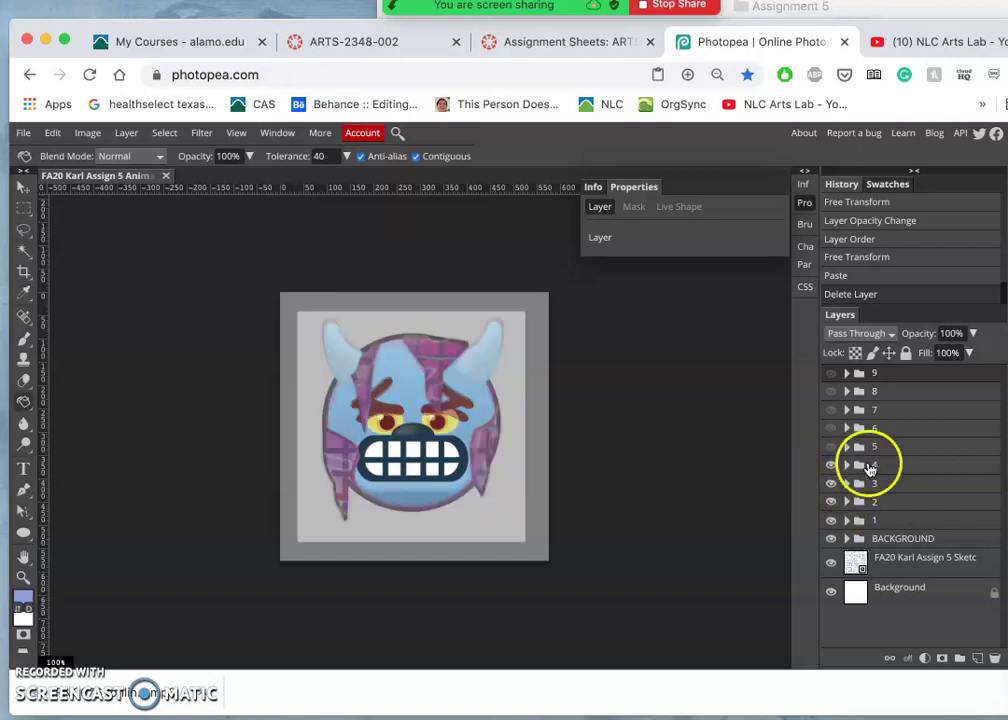
click(888, 470)
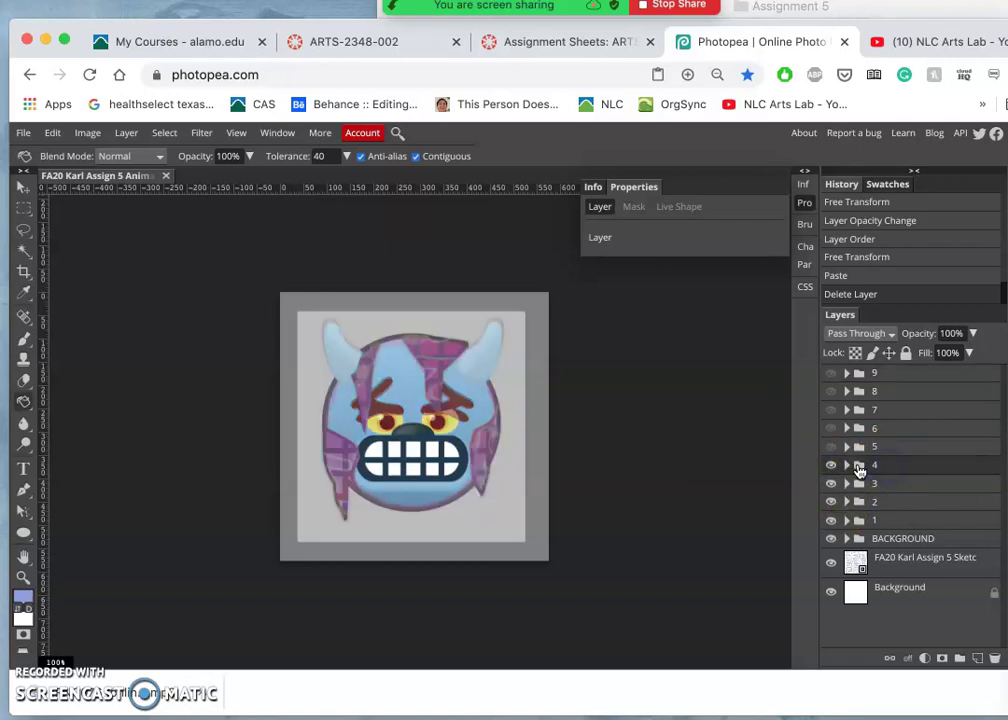
click(848, 467)
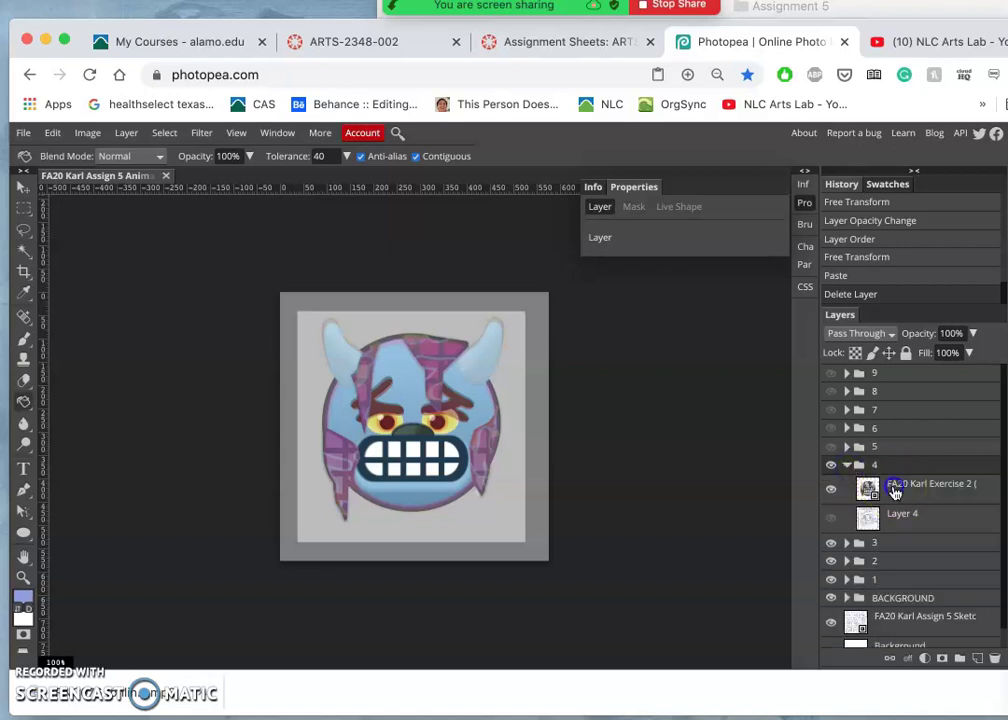
click(895, 490)
click(972, 335)
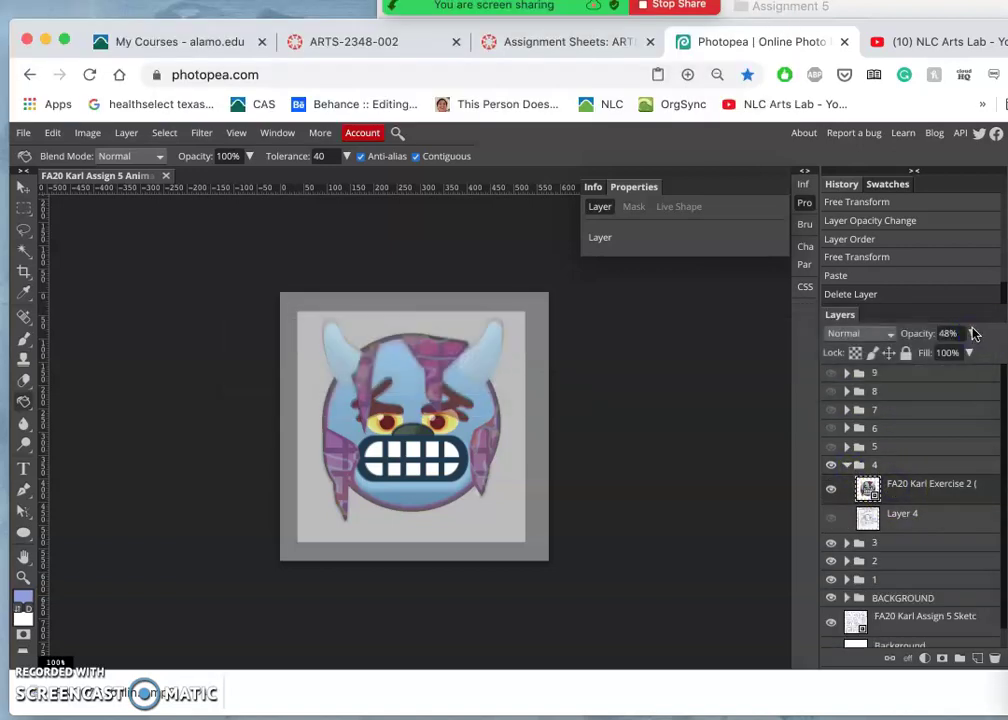
click(973, 334)
drag(940, 353, 993, 354)
Rasterize the character image layer, erase the white background around the head using the Magic Wand, and clear the selection
right_click(911, 483)
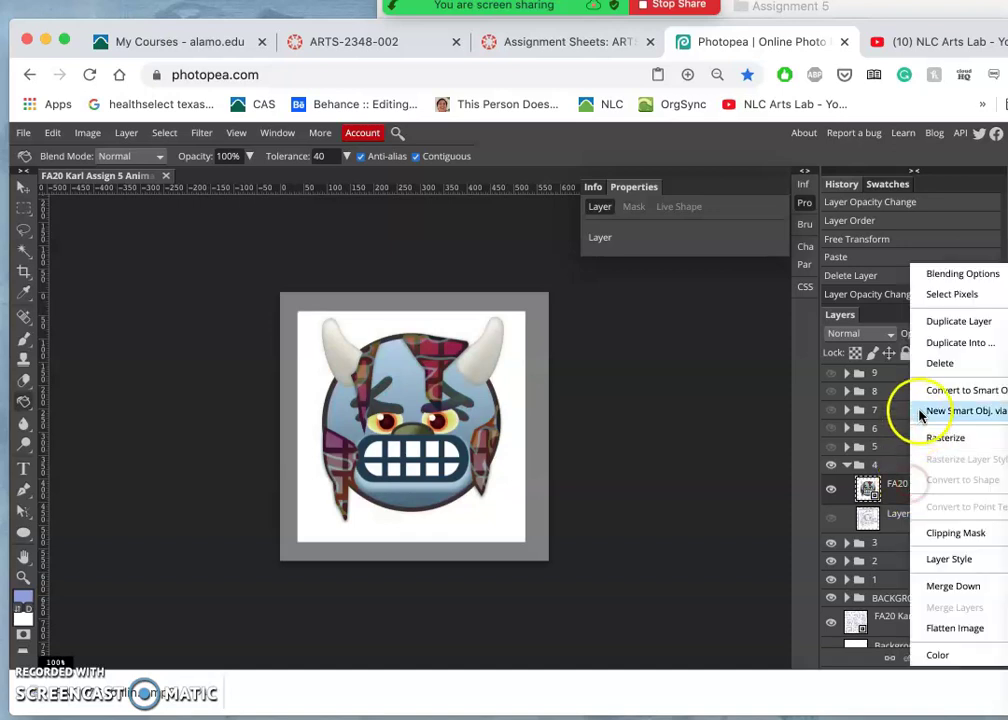
click(936, 437)
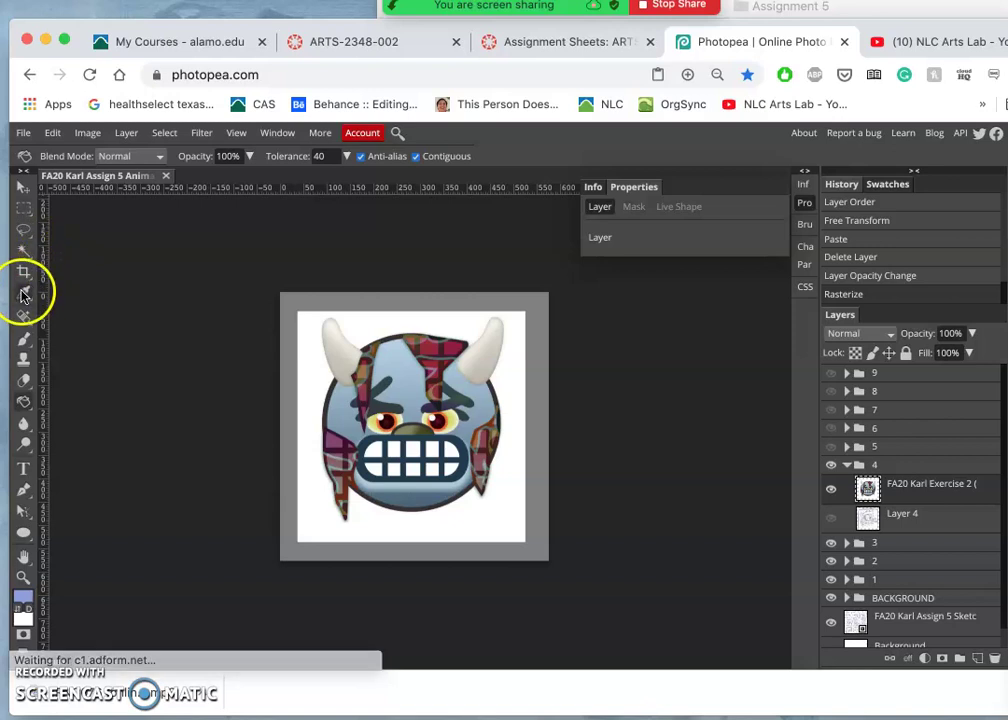
click(24, 251)
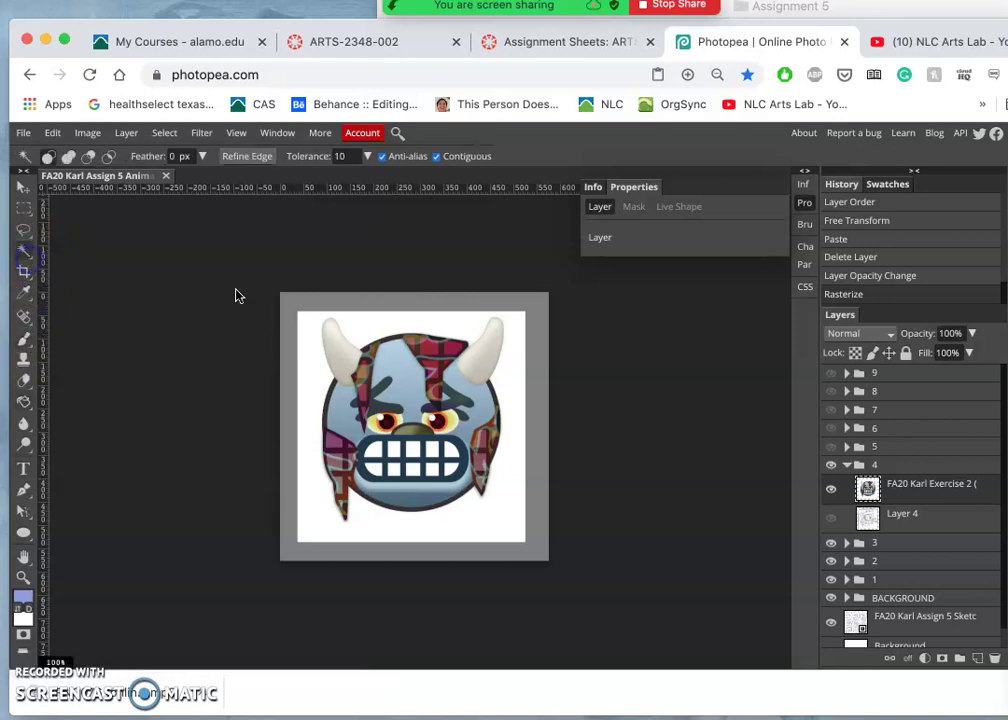
click(366, 316)
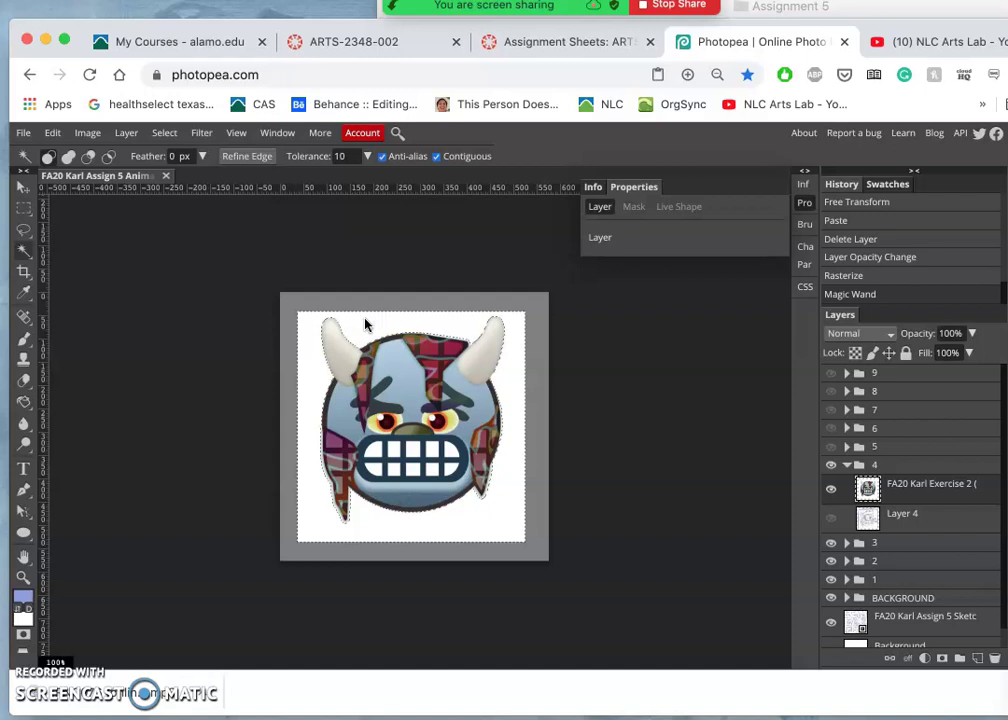
key(Delete)
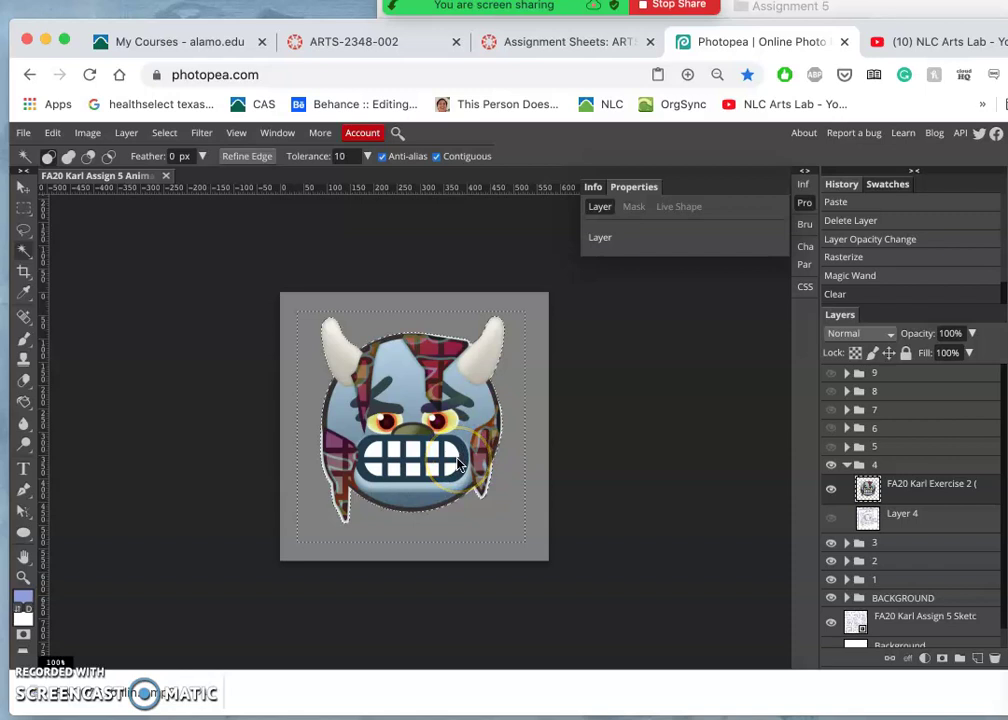
key(super+d)
key(super+d)
Select the transparent area around the character's head with the Magic Wand
key(super+plus)
key(super+plus)
key(super+plus)
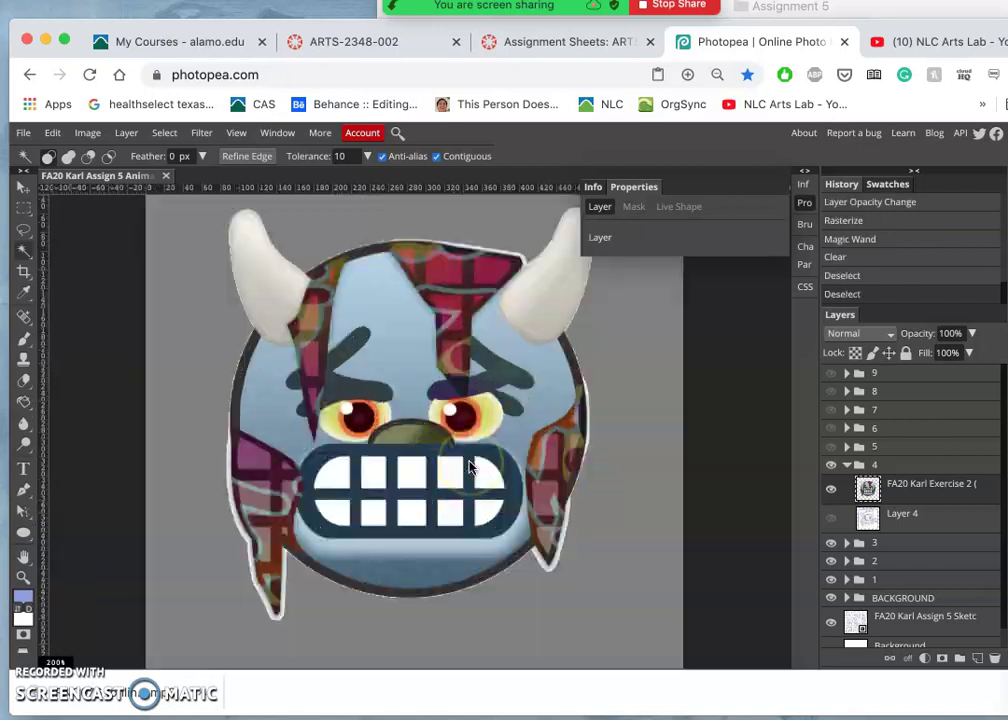
scroll(471, 467, down, 3)
scroll(471, 467, left, 1)
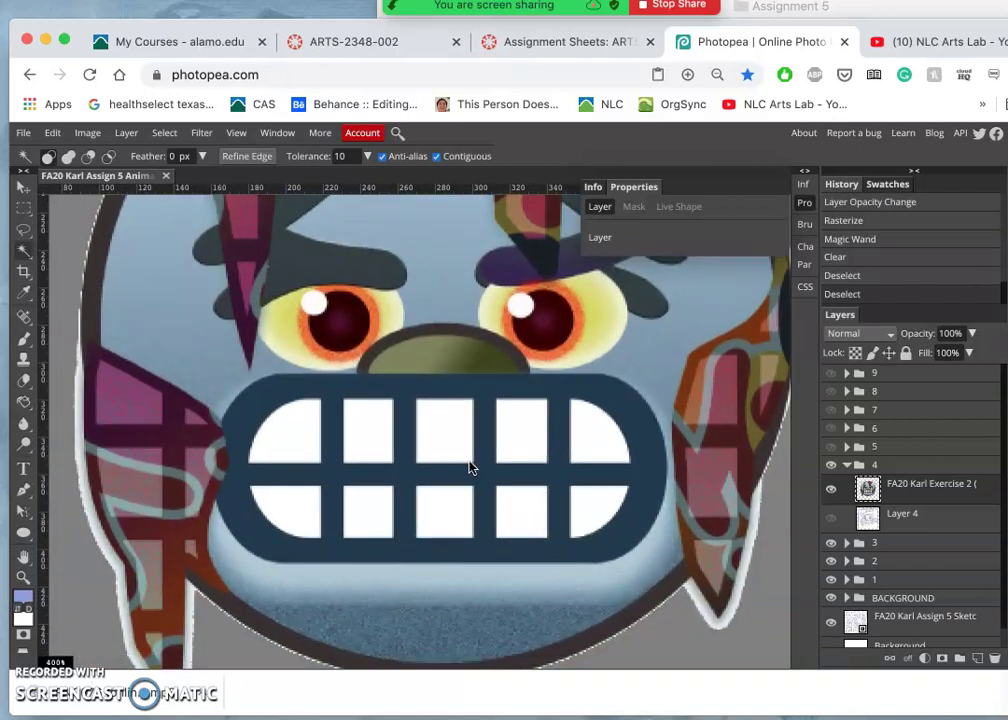
scroll(471, 467, up, 8)
scroll(471, 467, left, 1)
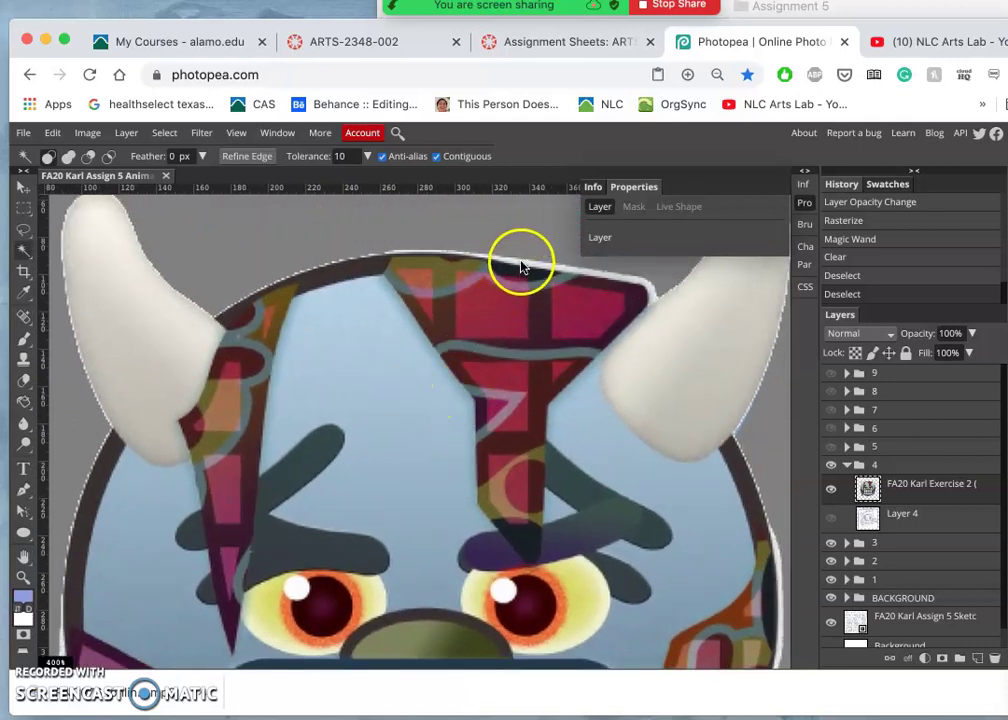
click(396, 219)
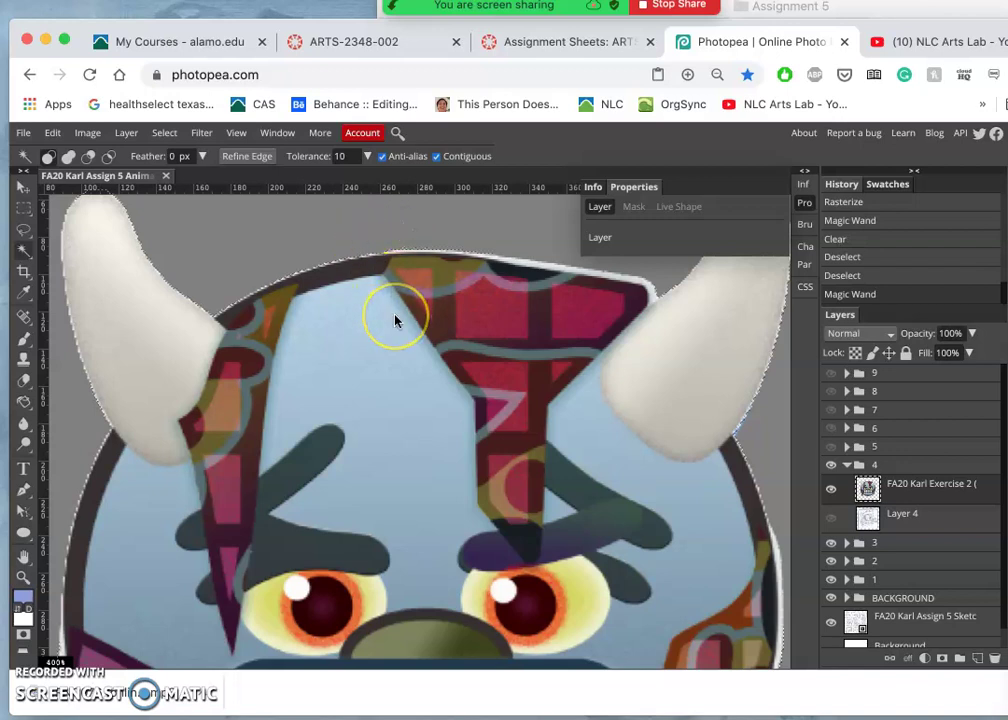
key(ctrl+minus)
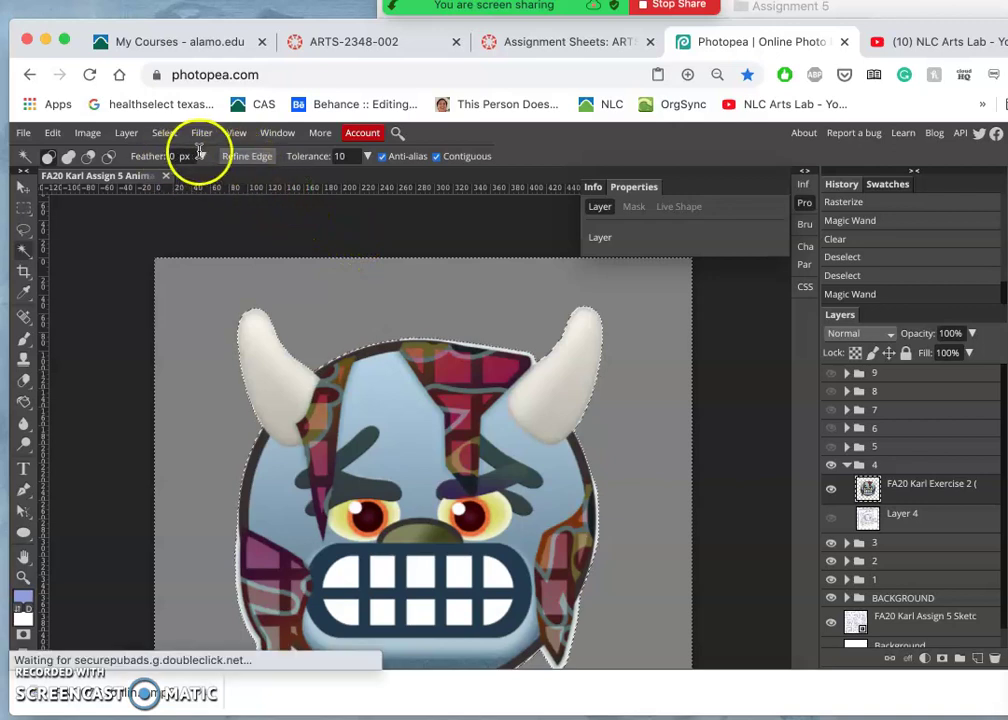
Refine the selection's edge with a border of 5 and output the result as a new layer
click(243, 160)
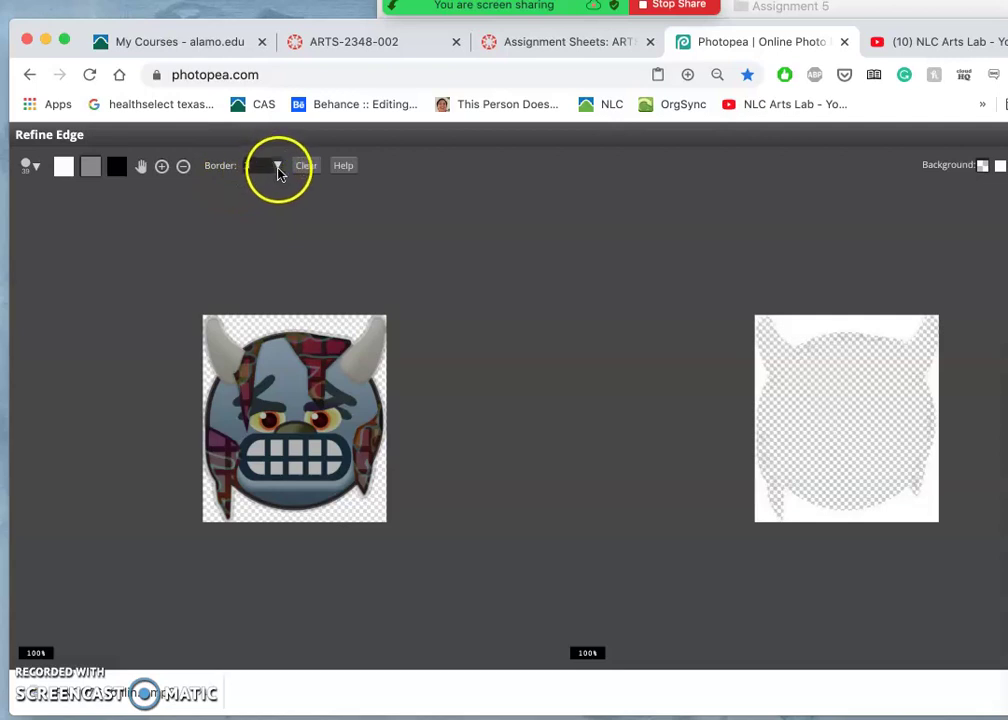
click(279, 166)
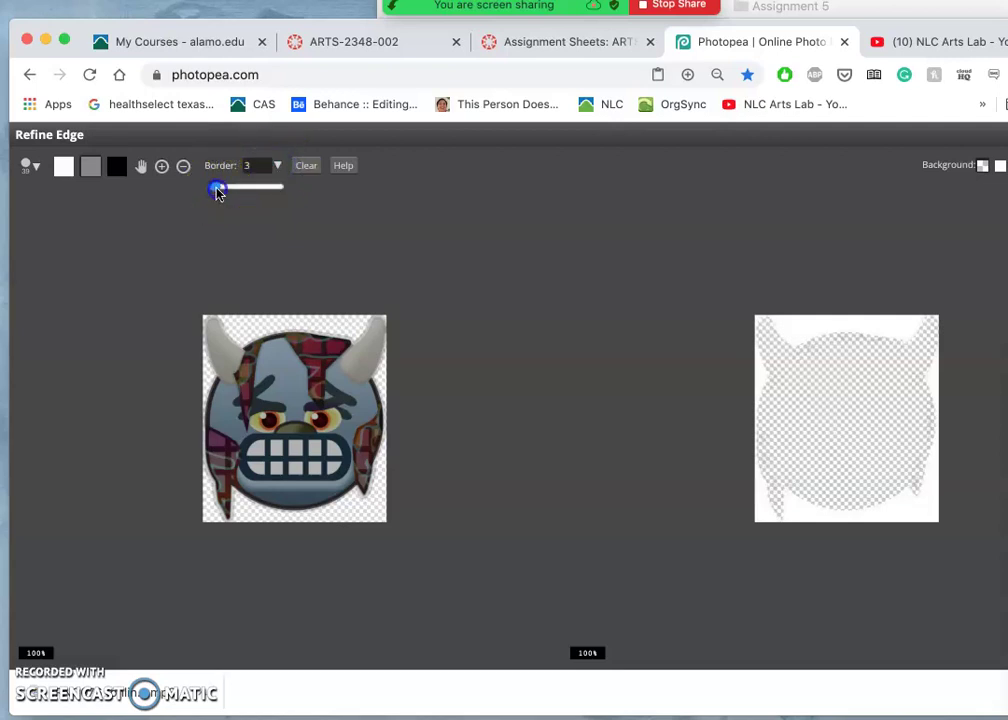
mouse_move(218, 189)
mouse_down()
mouse_move(241, 190)
mouse_move(229, 193)
mouse_up()
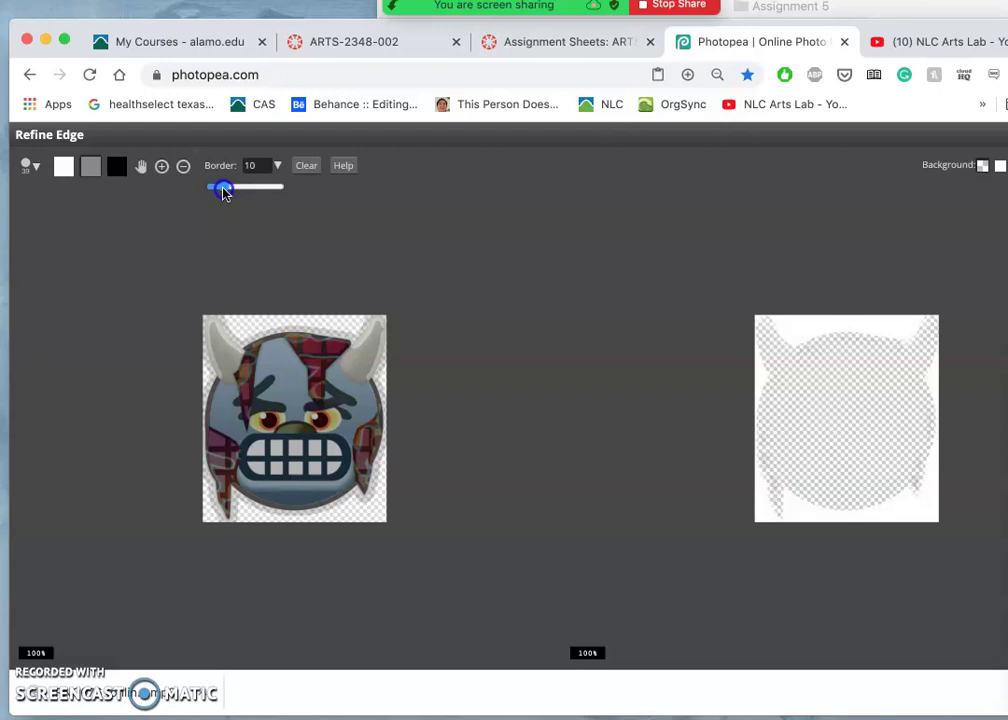
drag(223, 193, 221, 193)
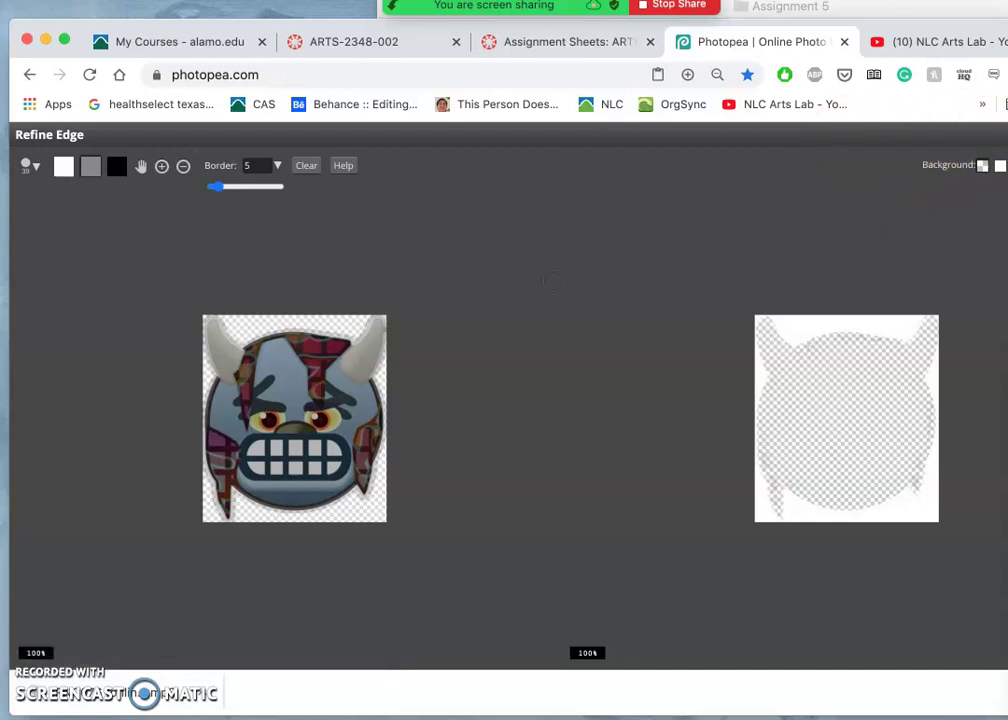
key(Return)
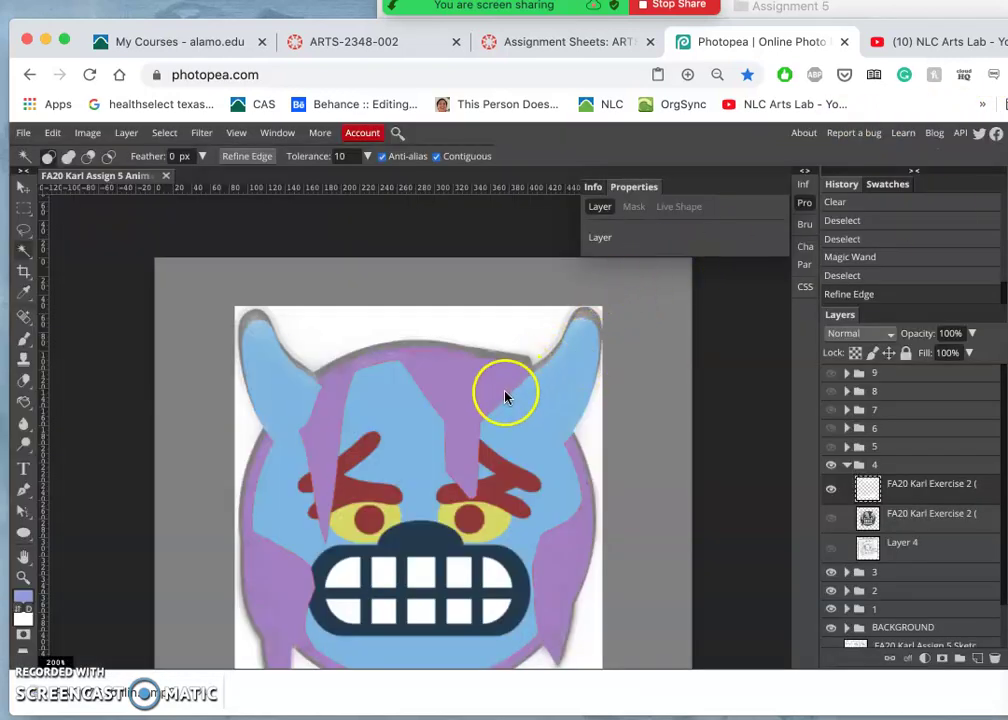
Compare the refined-edge layer with the character layer in group 4, leaving both hidden
scroll(505, 397, down, 2)
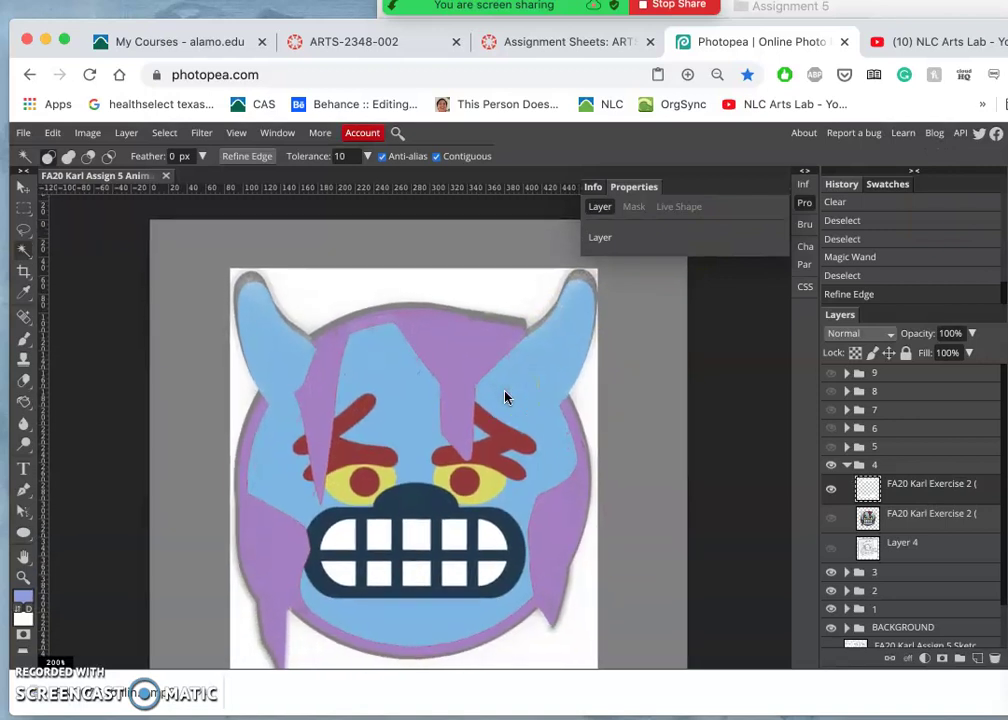
click(508, 398)
click(520, 415)
click(830, 517)
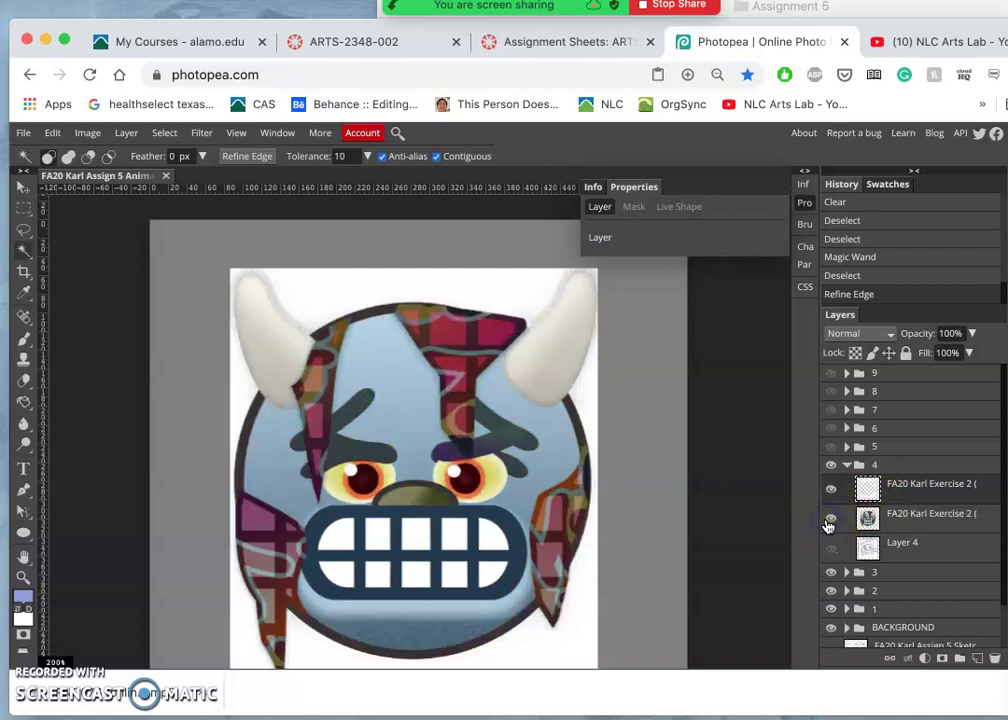
click(830, 517)
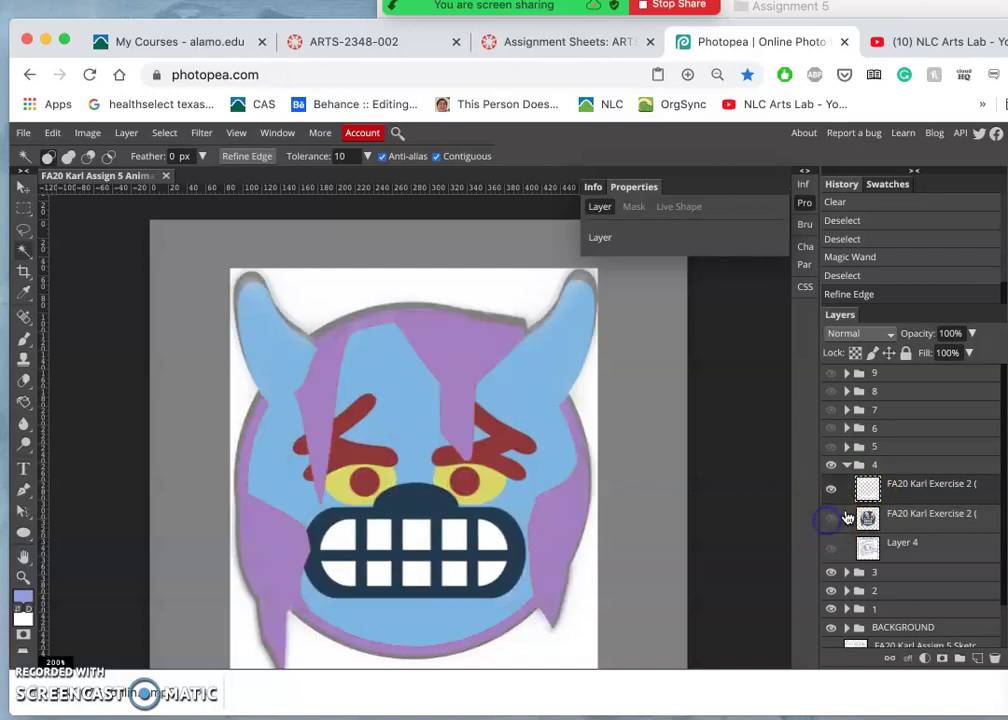
click(834, 491)
click(834, 491)
click(832, 491)
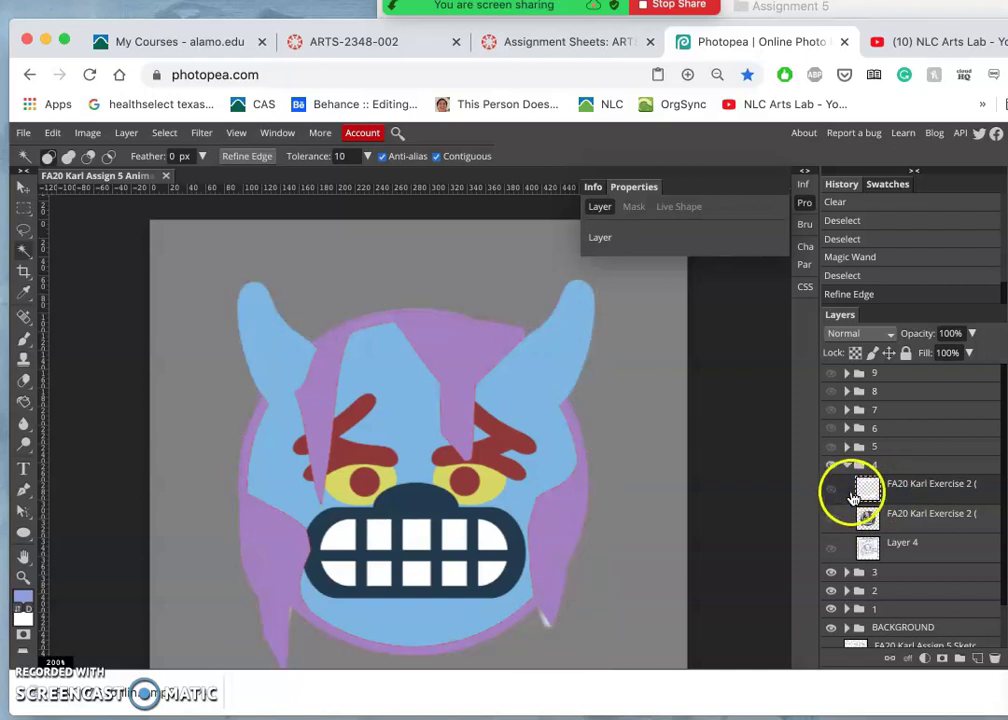
Make the character cut-out layer in group 4 active and visible, and hide groups 1, 2 and 3, keeping BACKGROUND shown
click(889, 518)
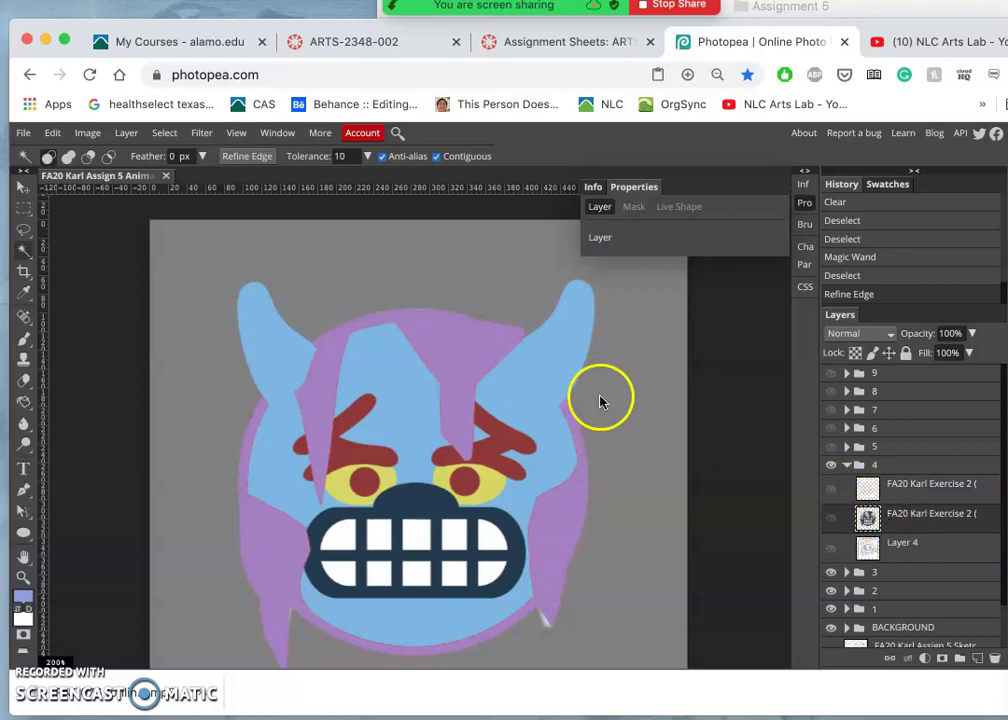
click(830, 518)
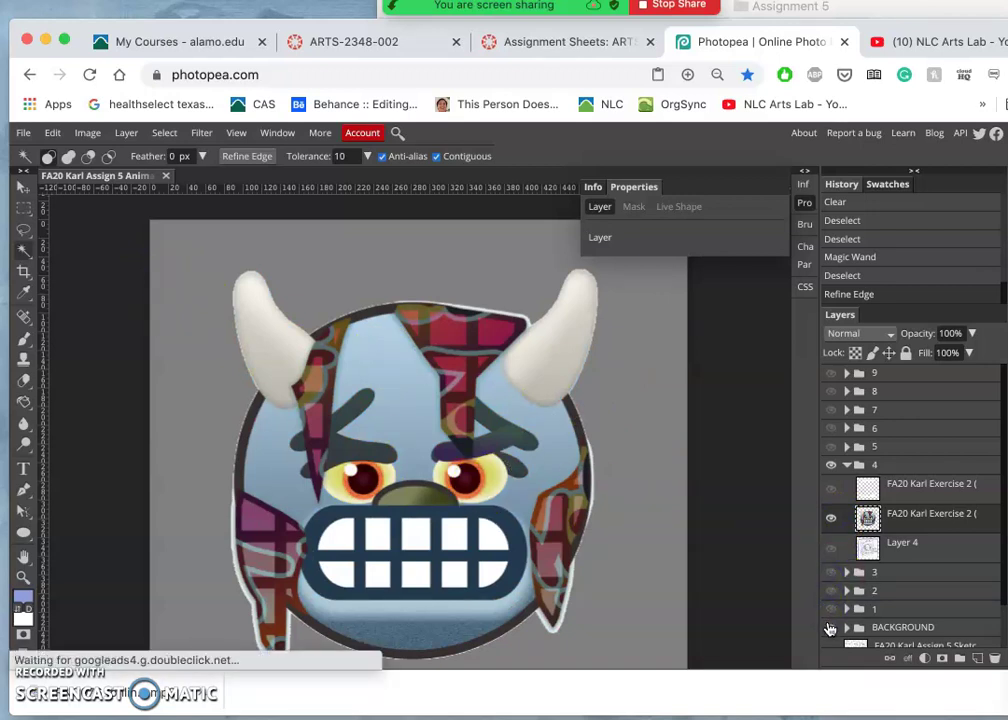
click(830, 627)
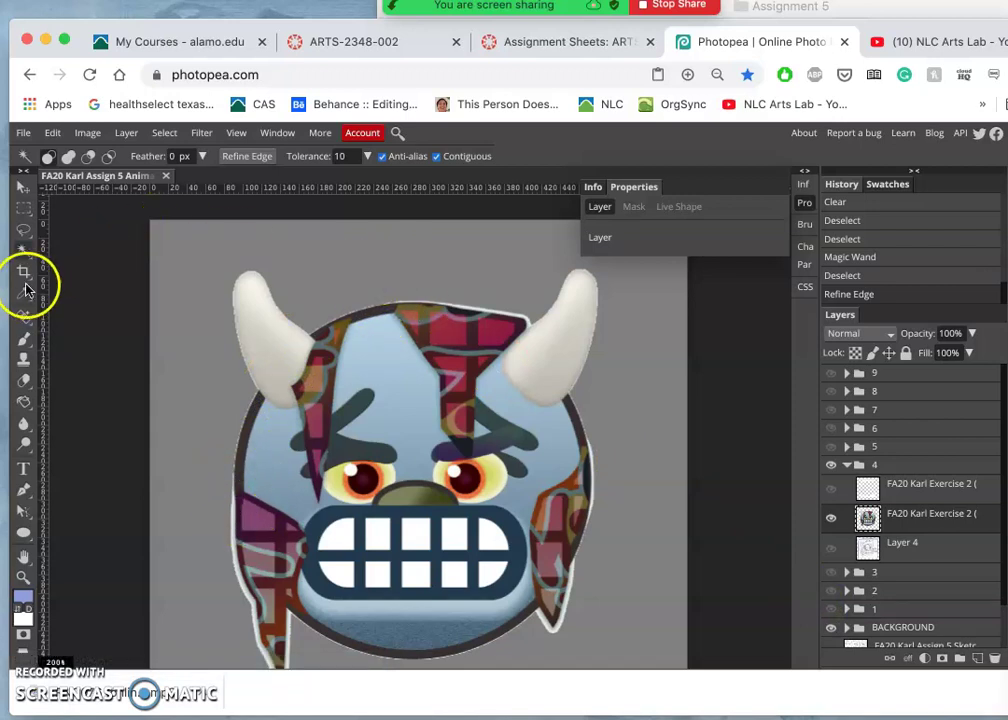
Select the area around the character with the Magic Wand and refine its edge with a border of 5, output as Selection
click(390, 267)
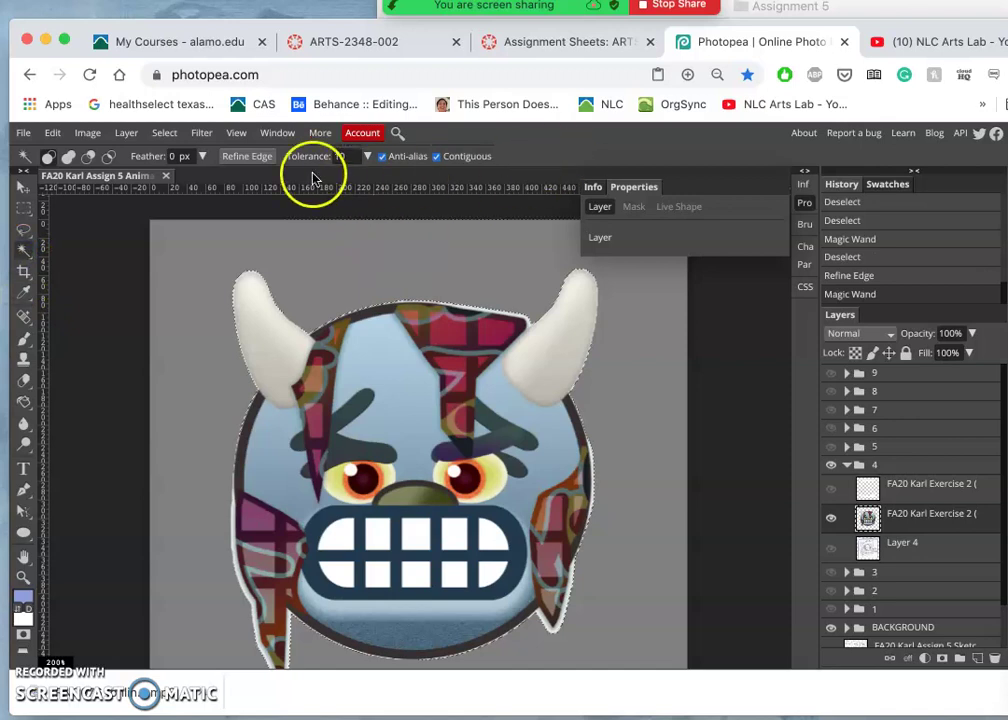
click(236, 160)
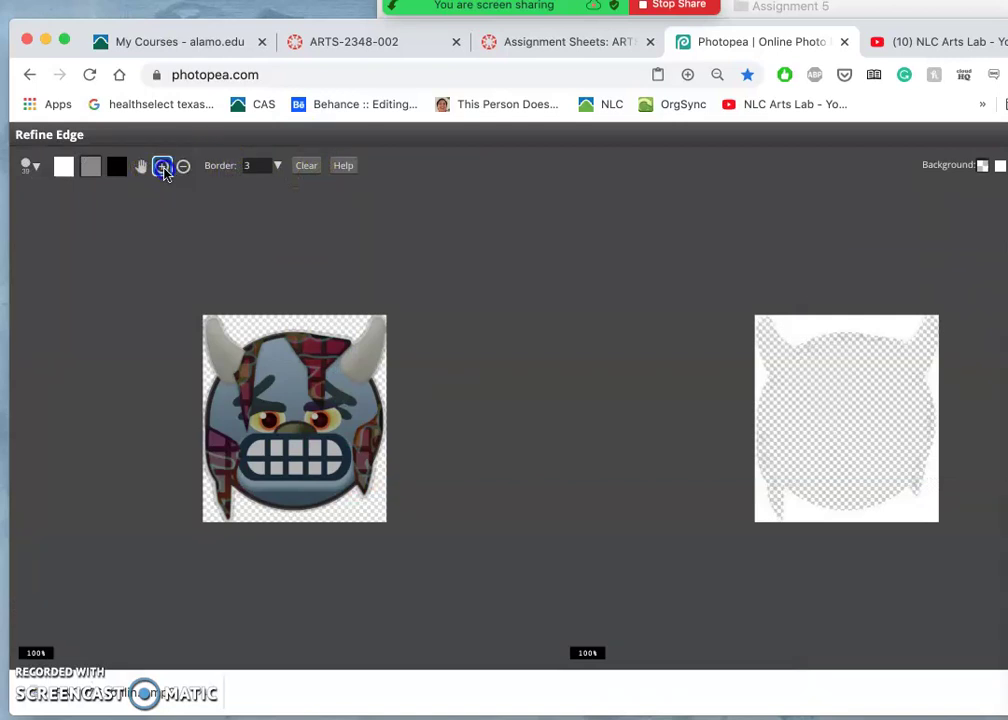
click(279, 168)
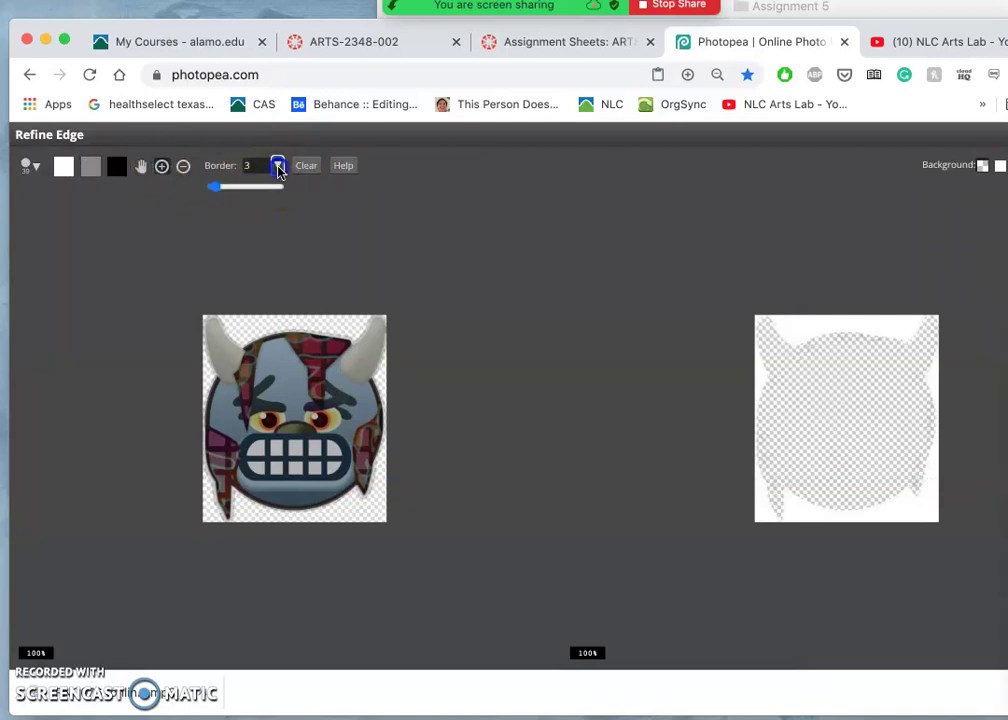
drag(216, 189, 225, 192)
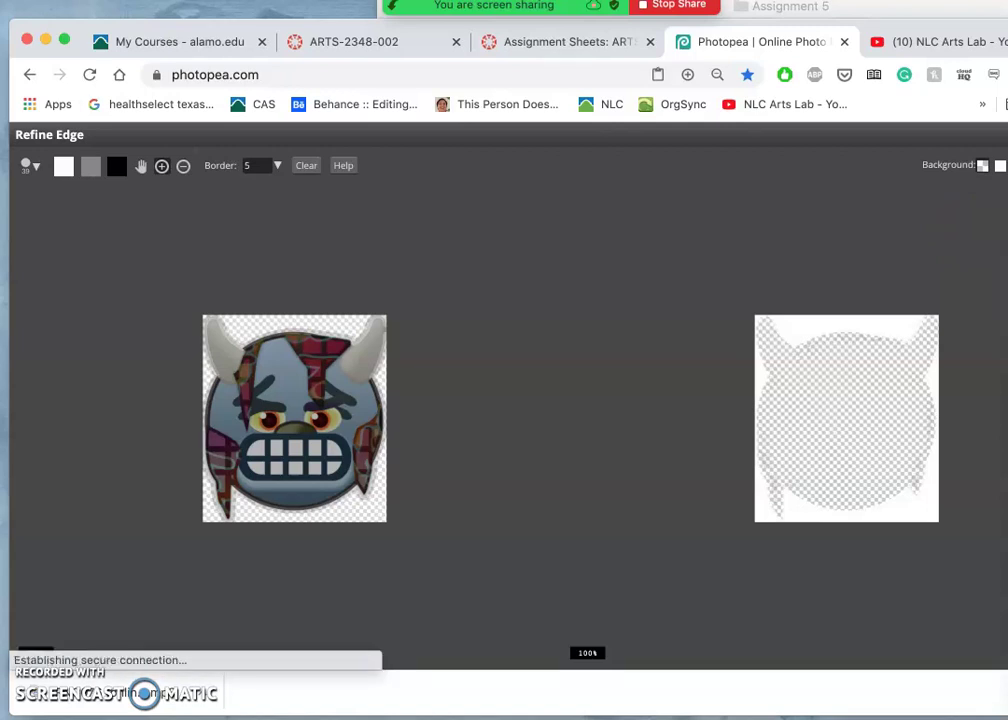
drag(1007, 420, 1005, 420)
drag(1007, 160, 1003, 158)
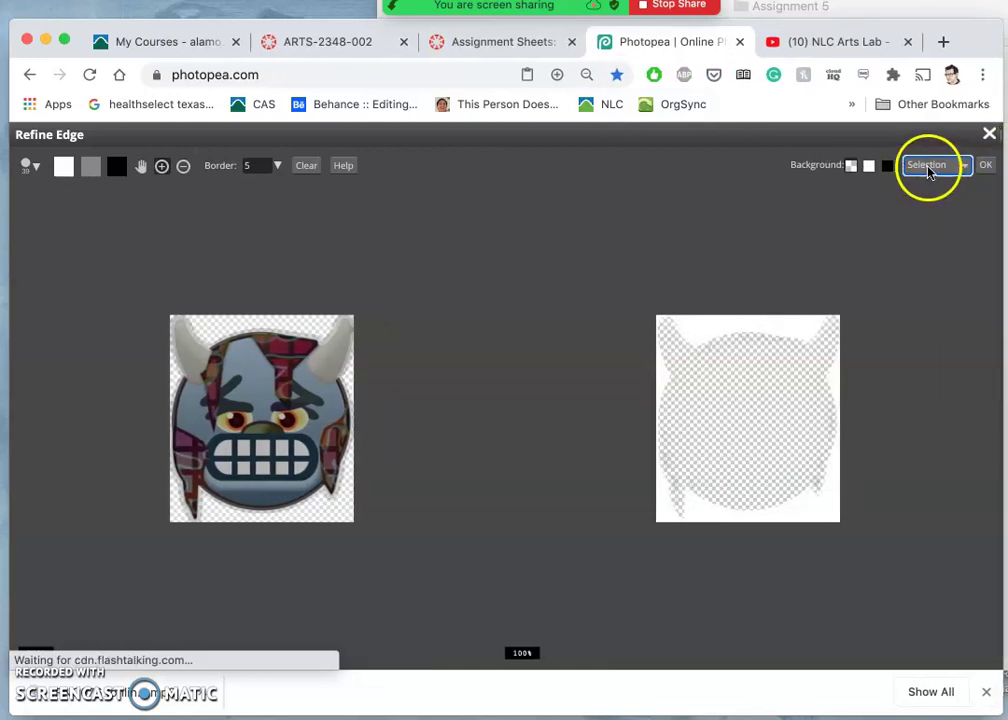
click(966, 167)
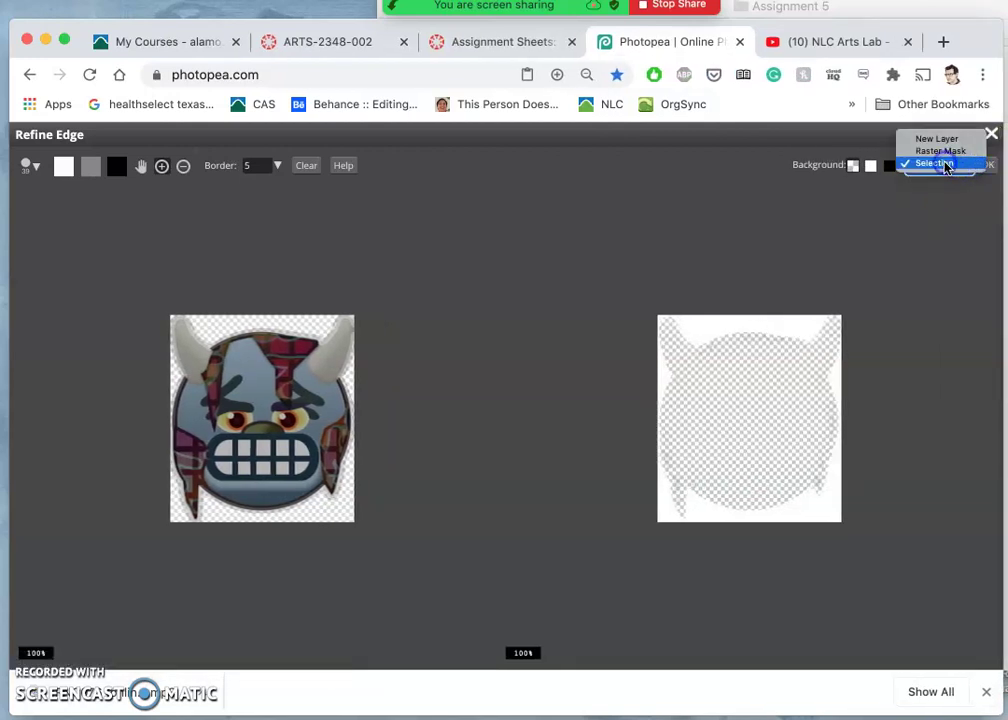
click(940, 163)
click(985, 168)
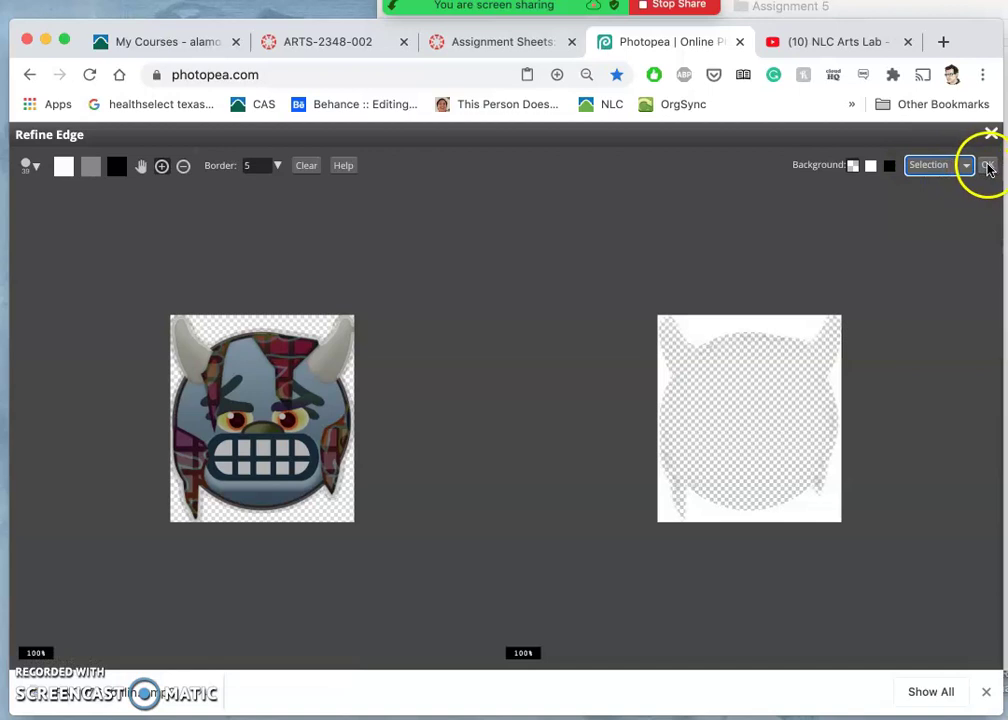
Accept the refined selection and clear its contents five times from the character layer to remove the white fringe
drag(1003, 170, 1007, 166)
key(Return)
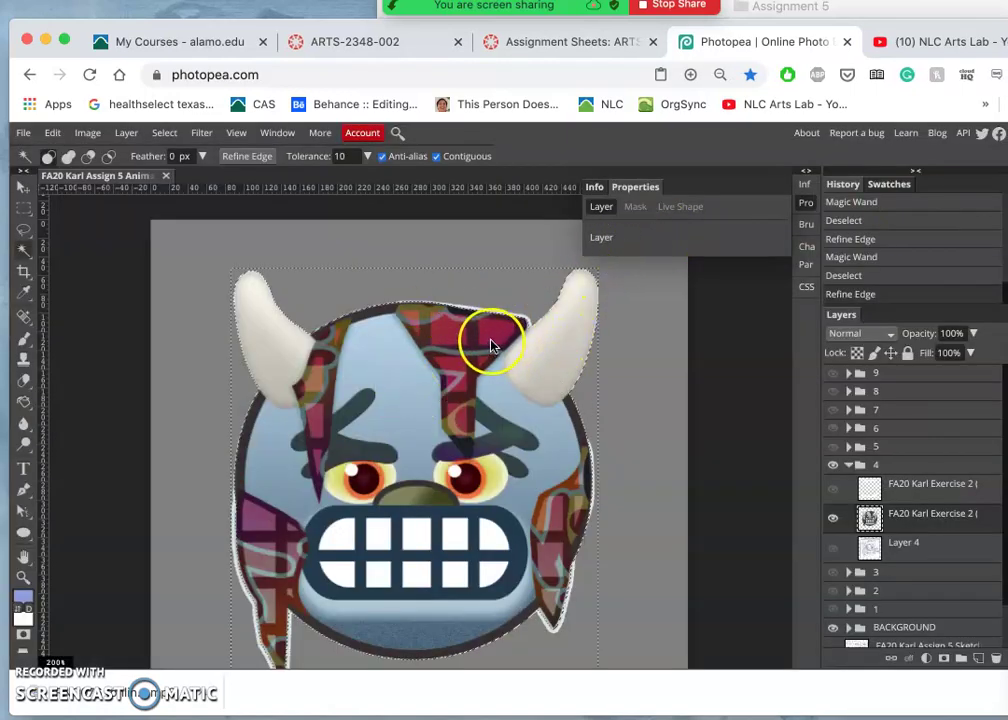
scroll(489, 347, up, 5)
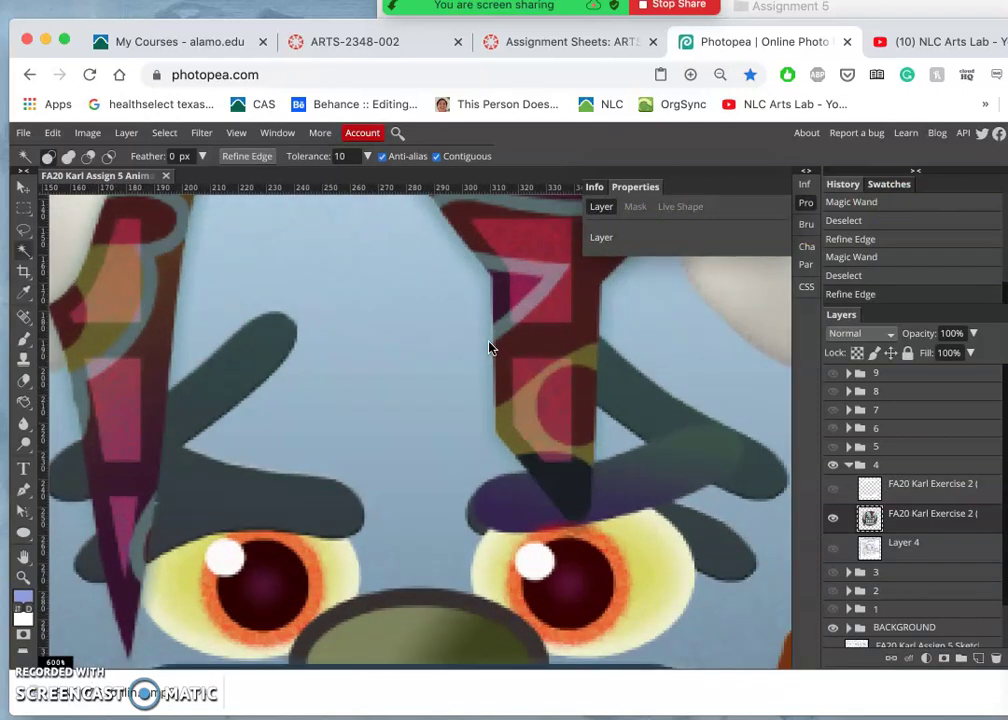
scroll(434, 349, right, 5)
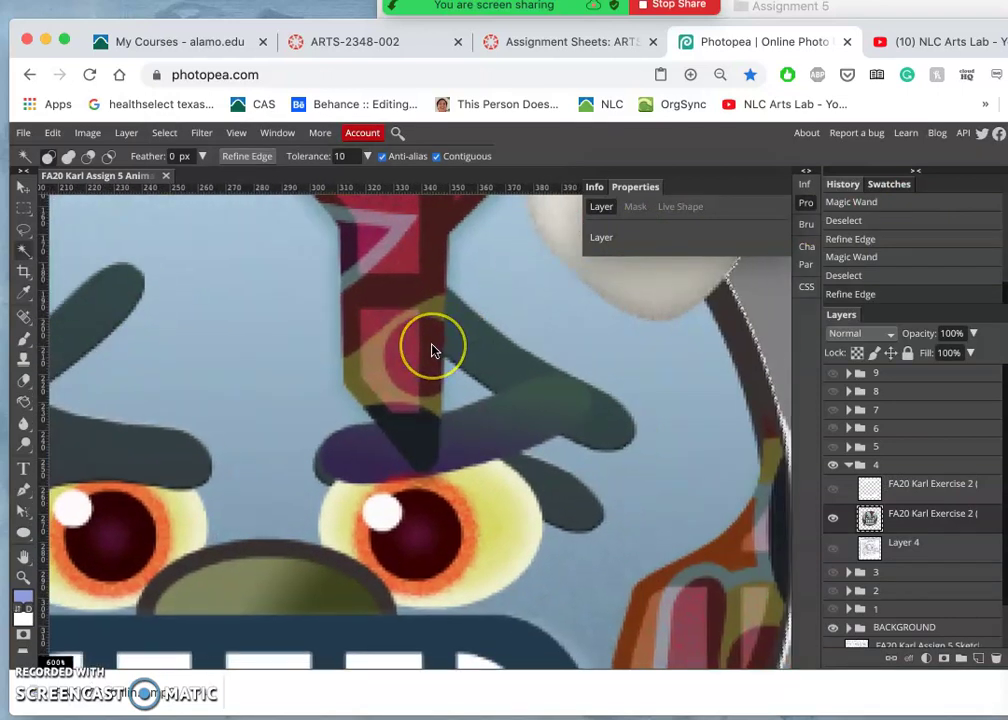
scroll(540, 360, right, 1)
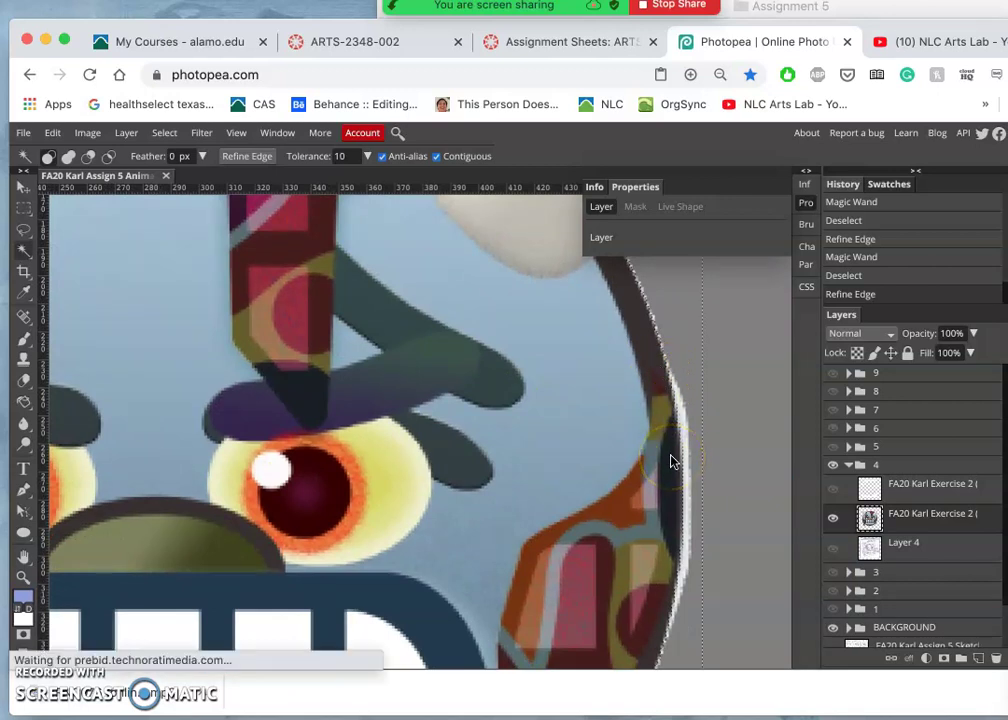
key(Delete)
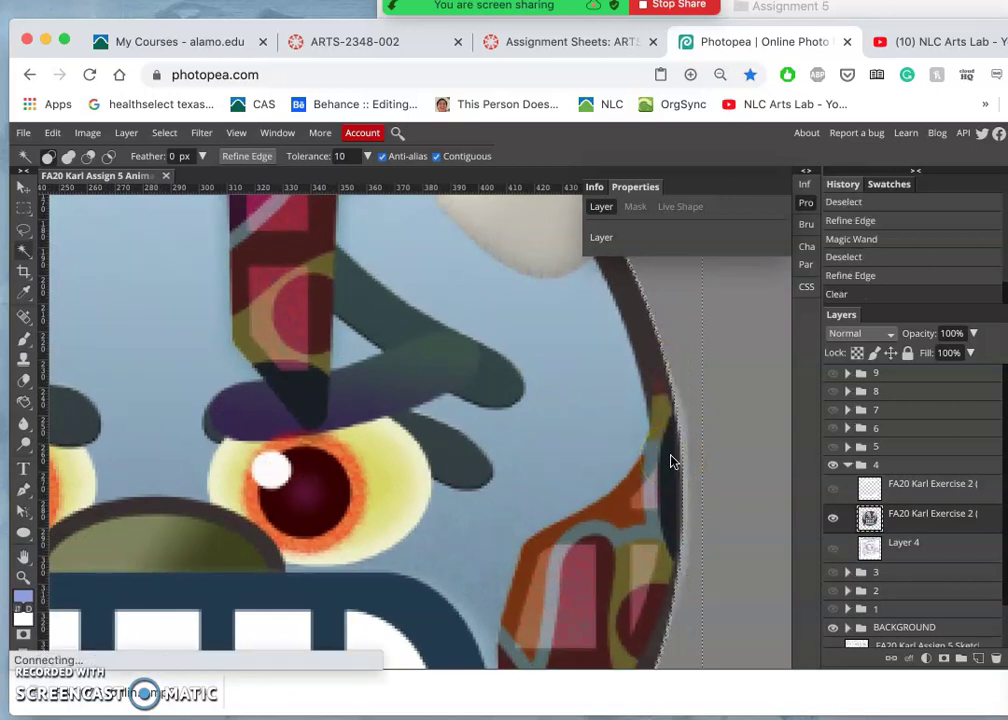
key(Delete)
key(Delete)
key(Delete)
key(Delete)
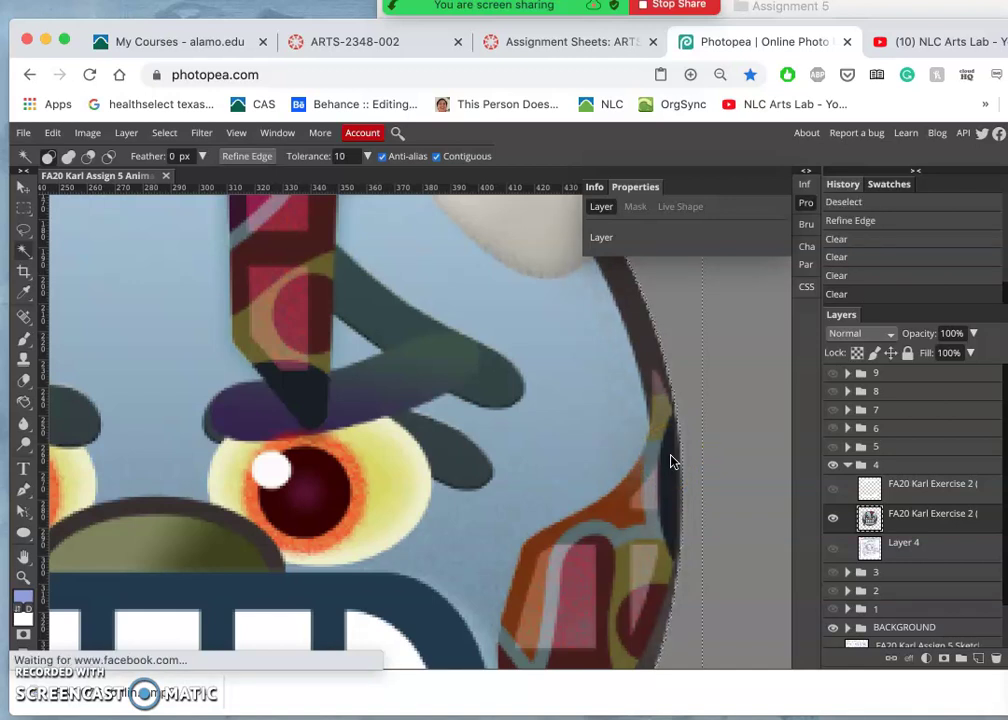
Examine the character's cut-out edge up close from the horns to the chin, dropping the selection along the way
scroll(672, 461, up, 10)
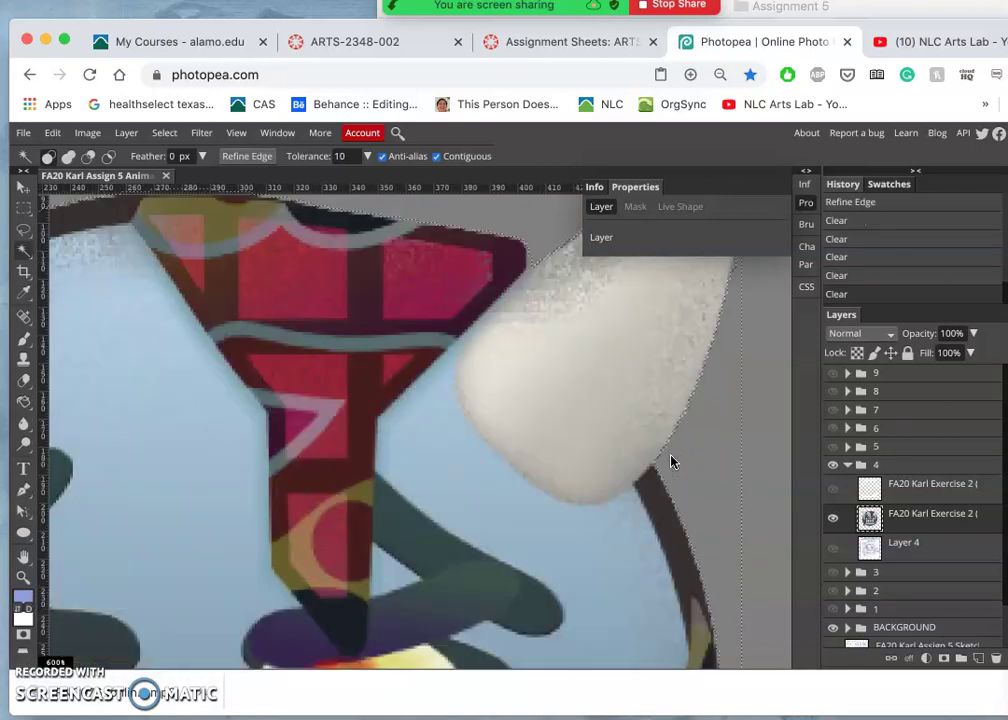
scroll(672, 461, left, 10)
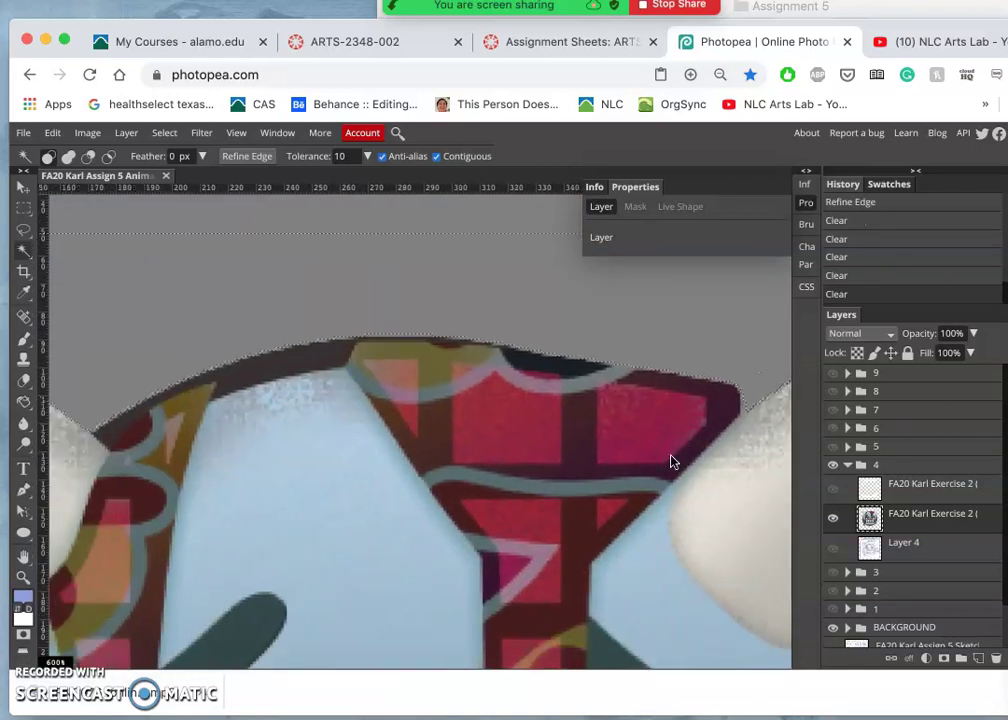
scroll(672, 461, left, 5)
scroll(672, 461, down, 10)
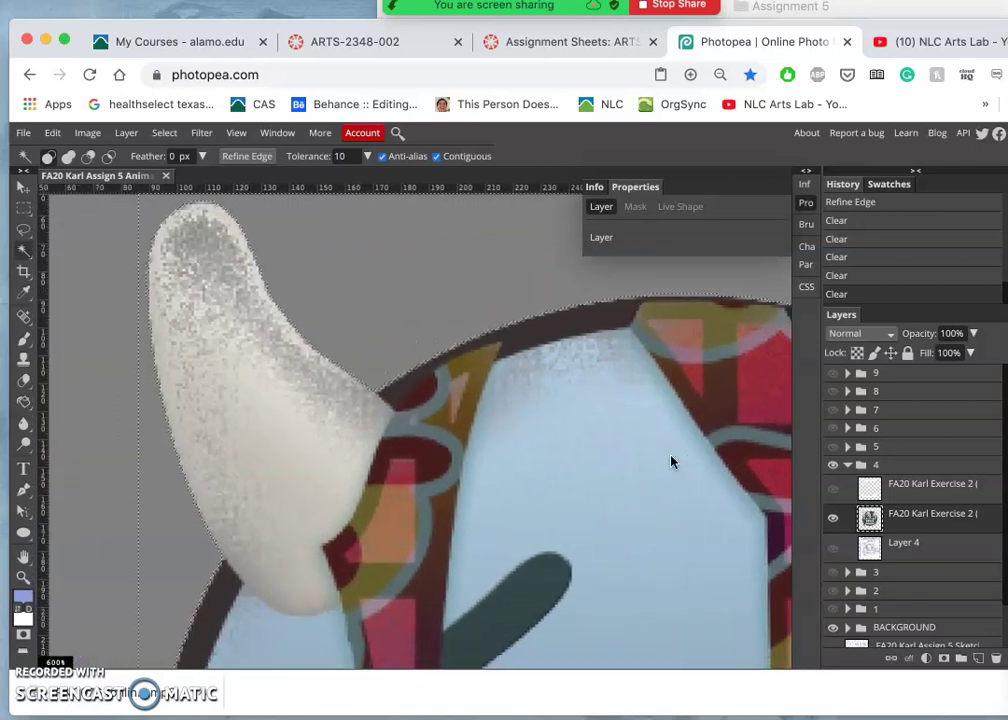
scroll(672, 461, down, 10)
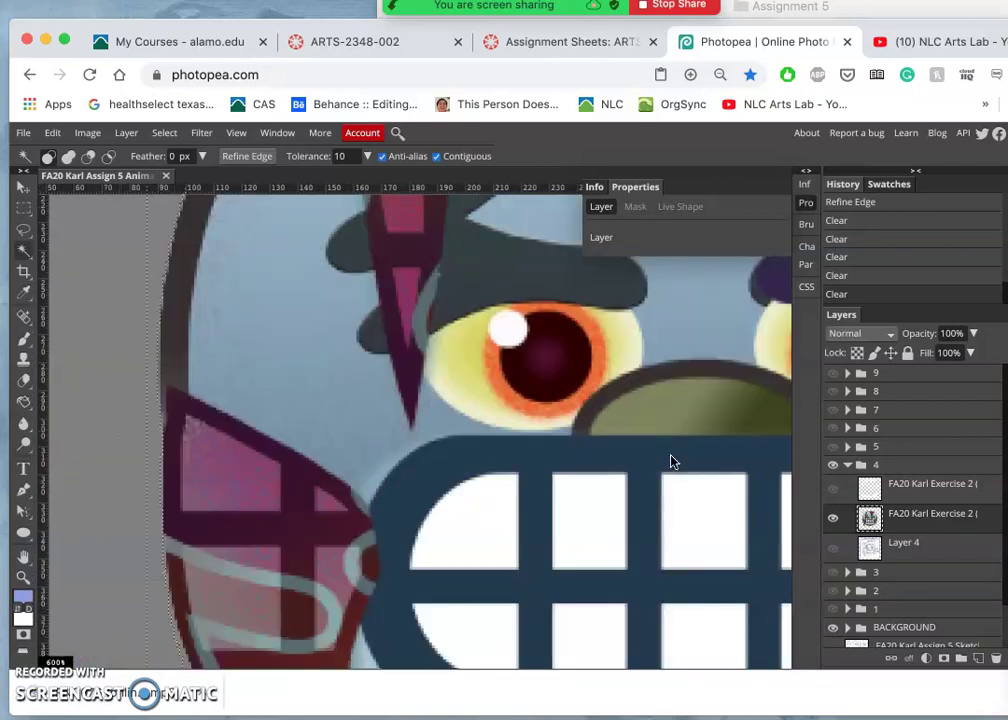
scroll(672, 461, down, 5)
scroll(672, 461, right, 5)
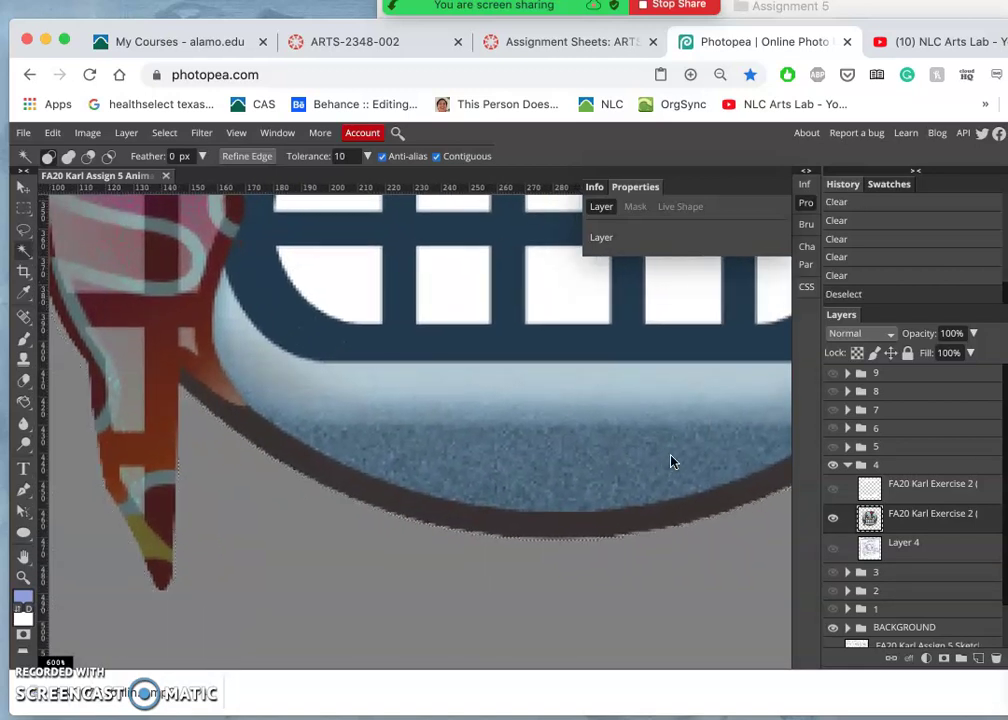
scroll(672, 461, up, 5)
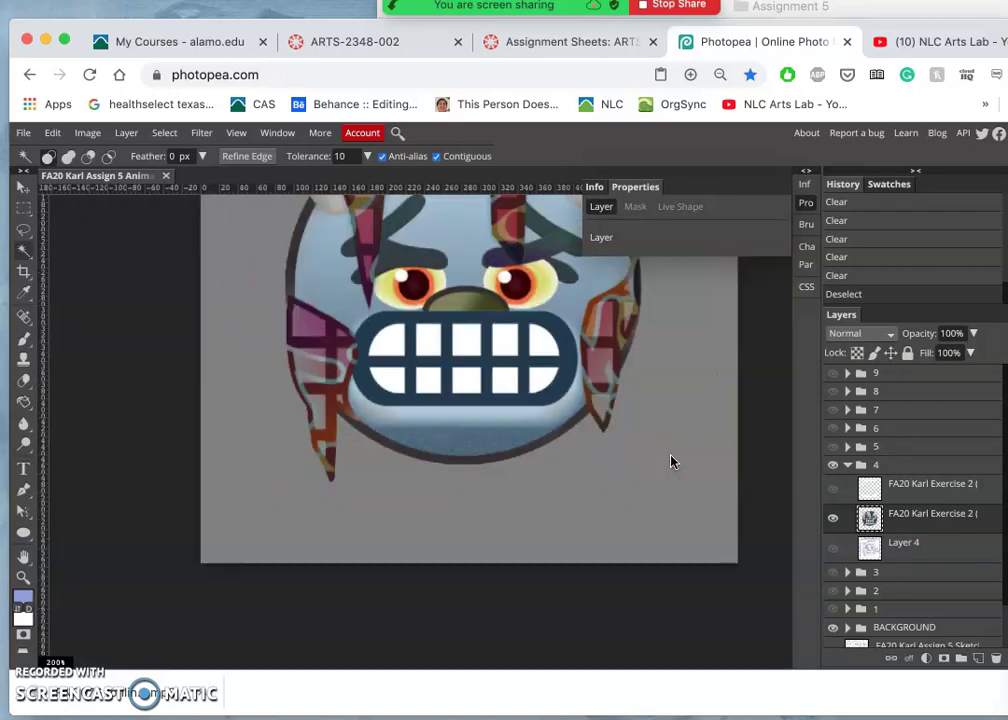
scroll(672, 461, up, 8)
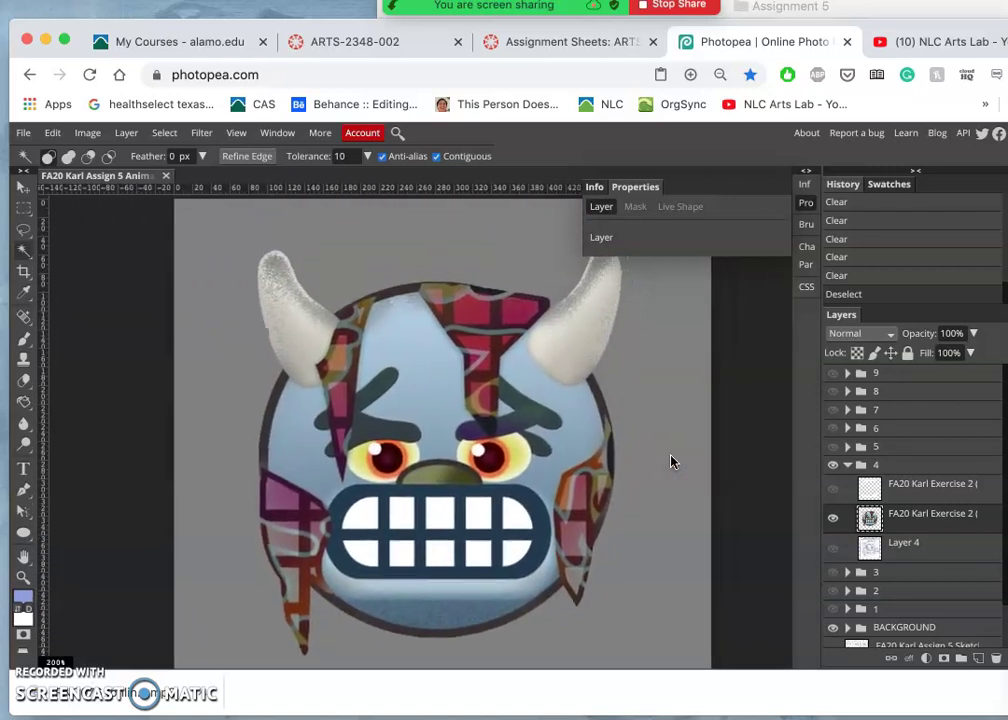
scroll(672, 461, up, 3)
scroll(672, 461, right, 2)
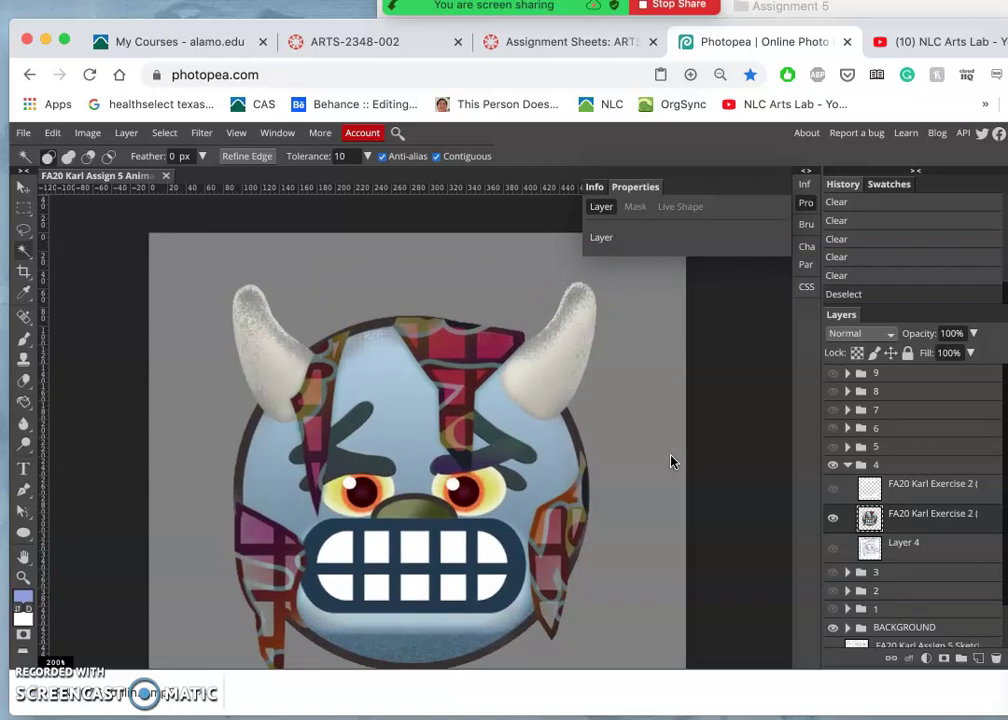
Check the whole cut-out character against the gray background at reduced and enlarged magnifications
key(super+minus)
key(super+minus)
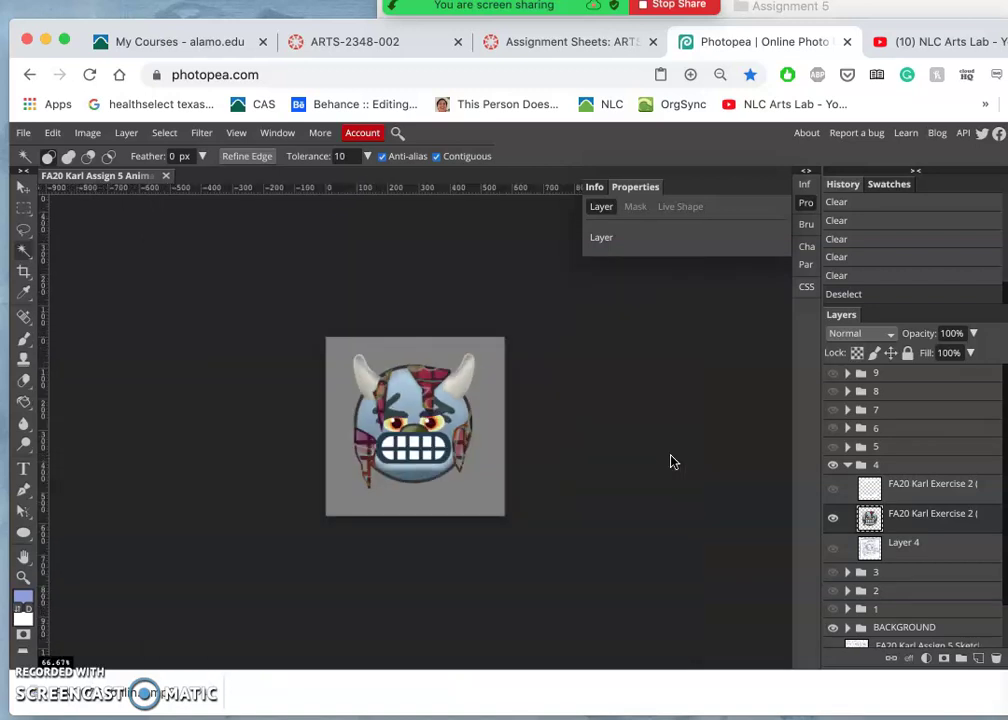
key(super+minus)
key(super+minus)
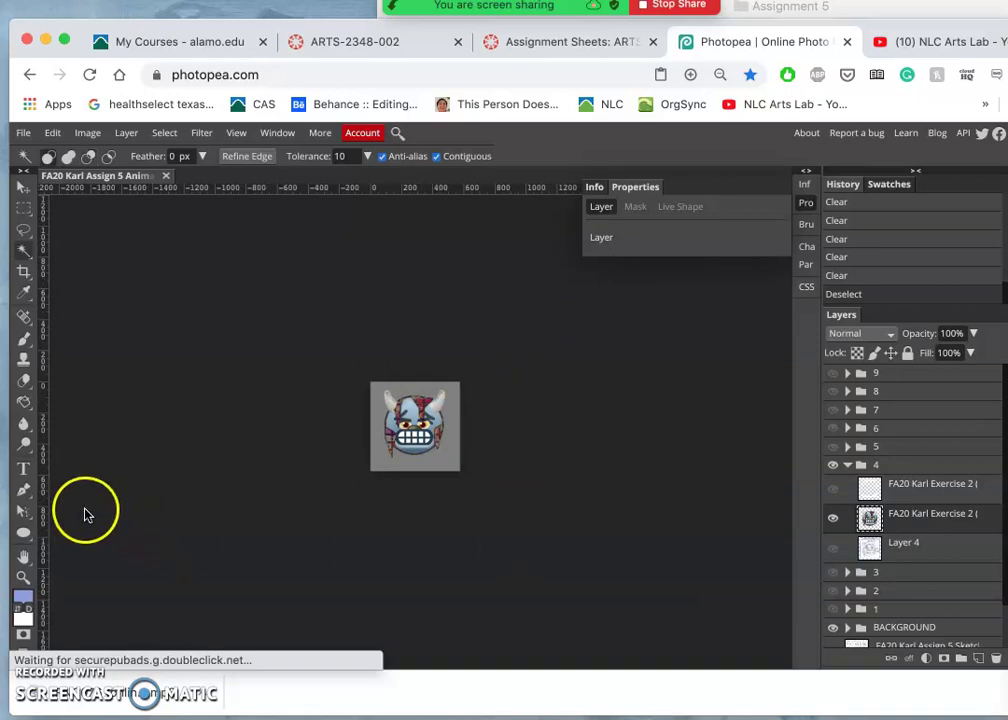
click(23, 577)
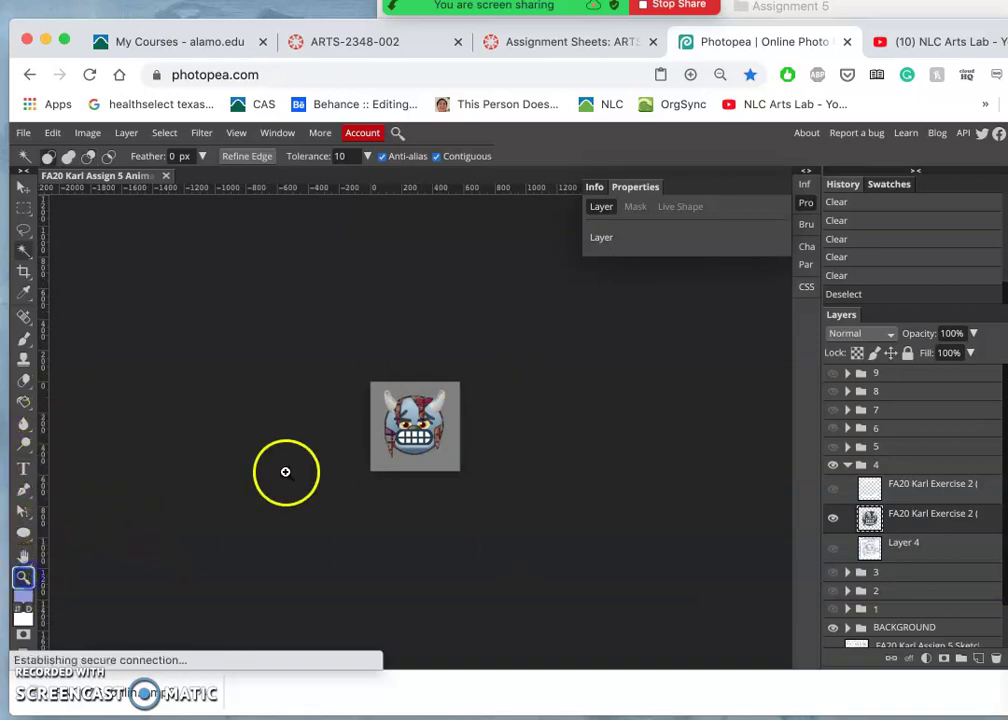
click(388, 448)
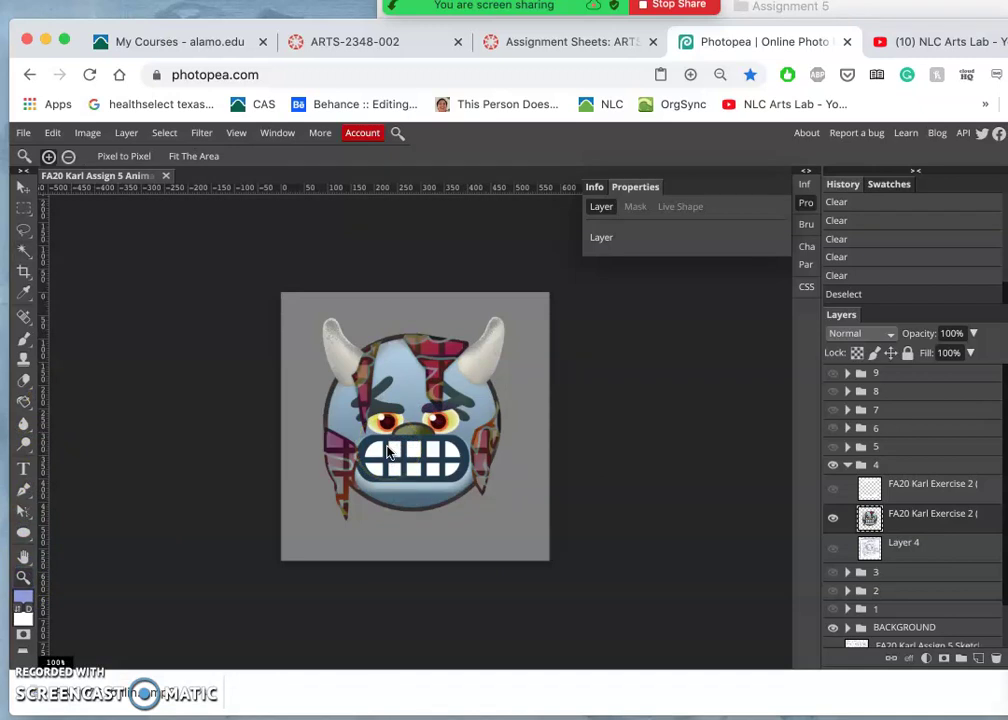
alt+click(388, 448)
alt+click(388, 448)
alt+click(388, 450)
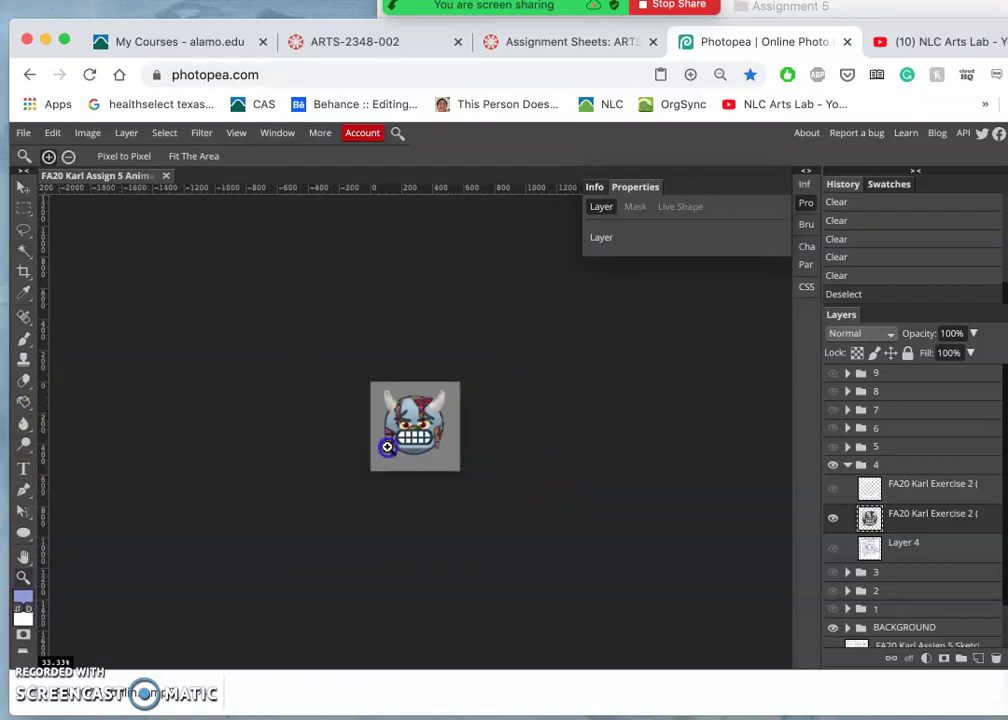
click(388, 448)
click(388, 448)
click(388, 448)
click(388, 448)
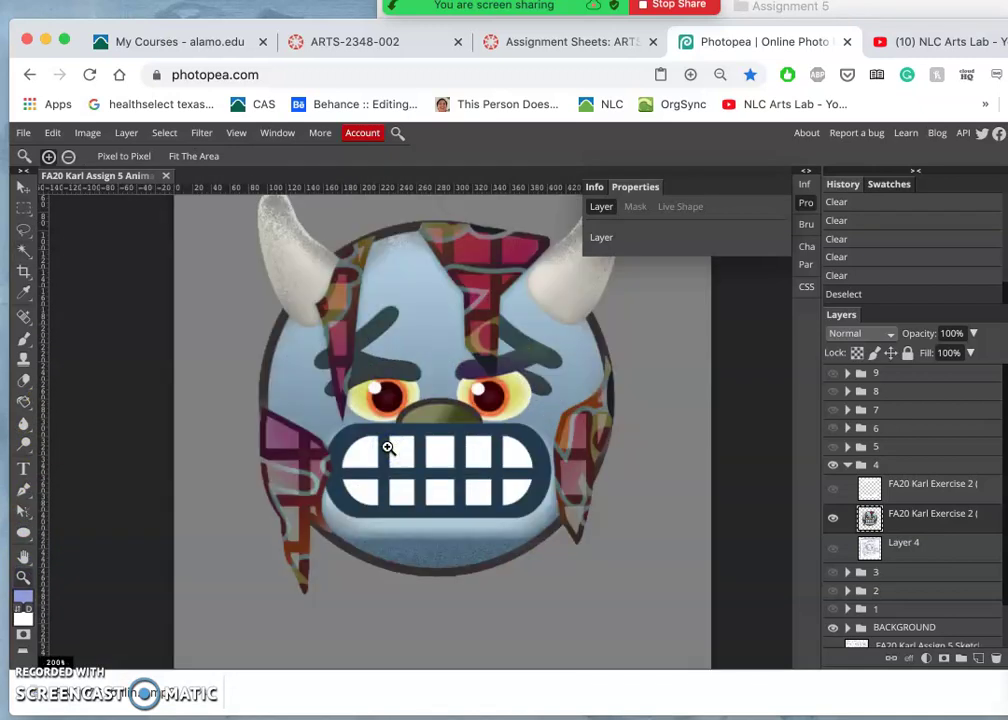
scroll(387, 447, up, 3)
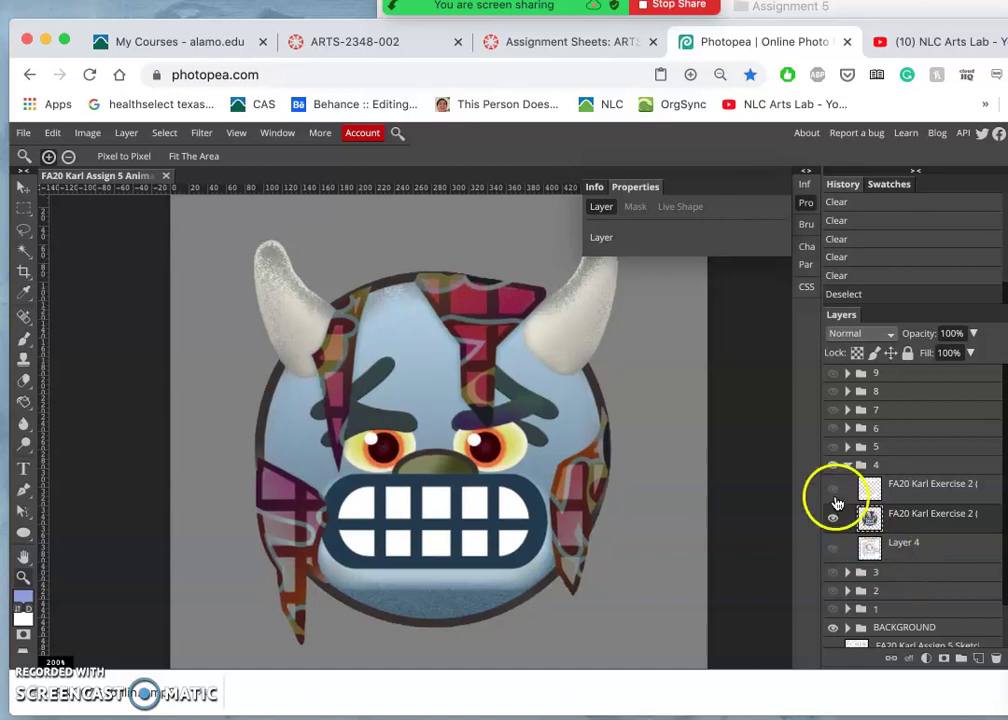
Check the two hidden layers in group 4 and delete both the refined-edge layer and Layer 4
click(834, 488)
click(834, 491)
click(830, 544)
click(830, 545)
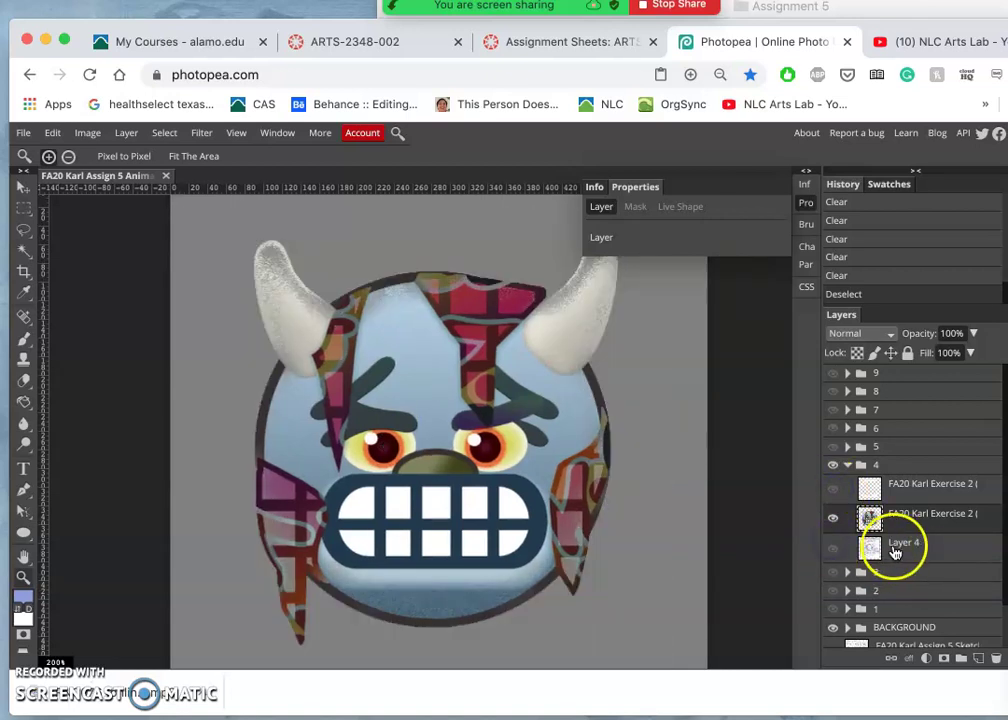
click(900, 546)
shift+click(898, 493)
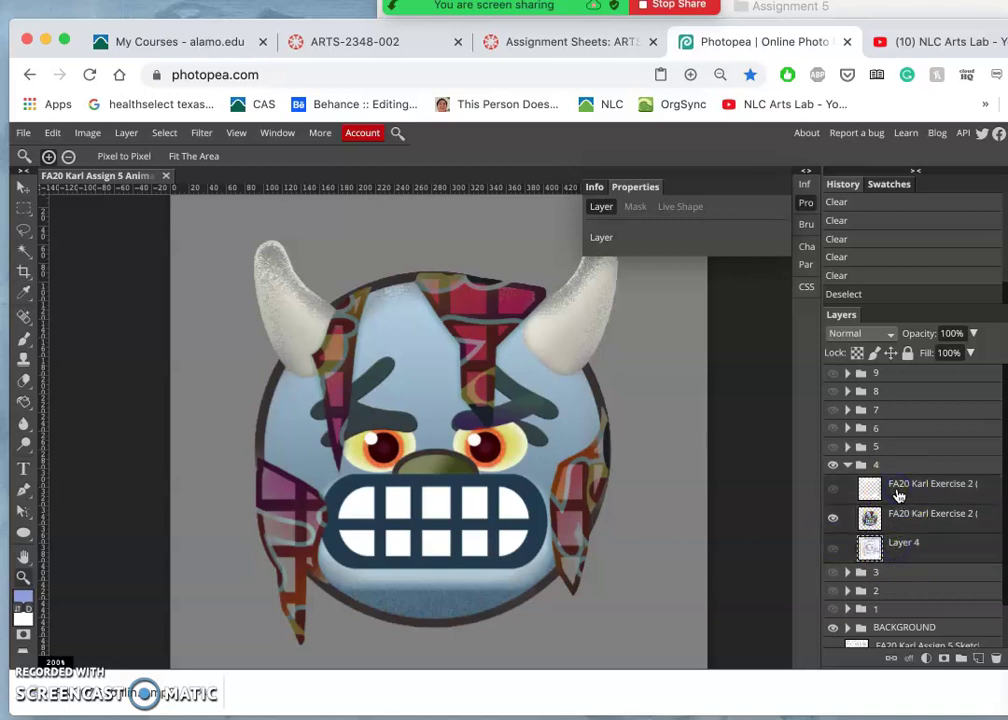
click(898, 494)
key(Delete)
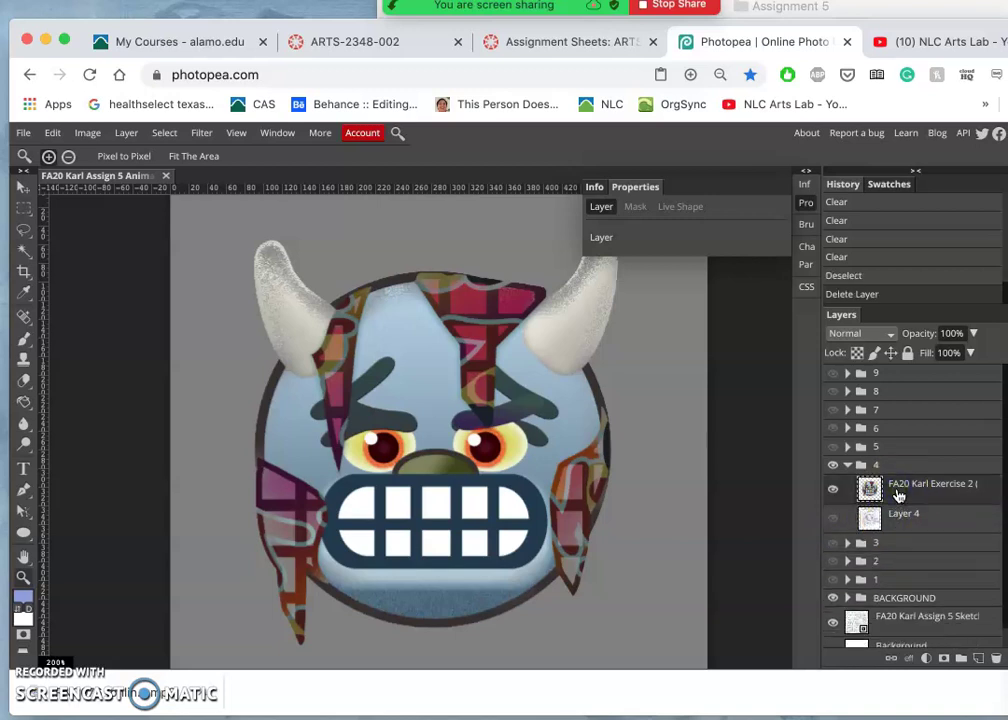
key(Delete)
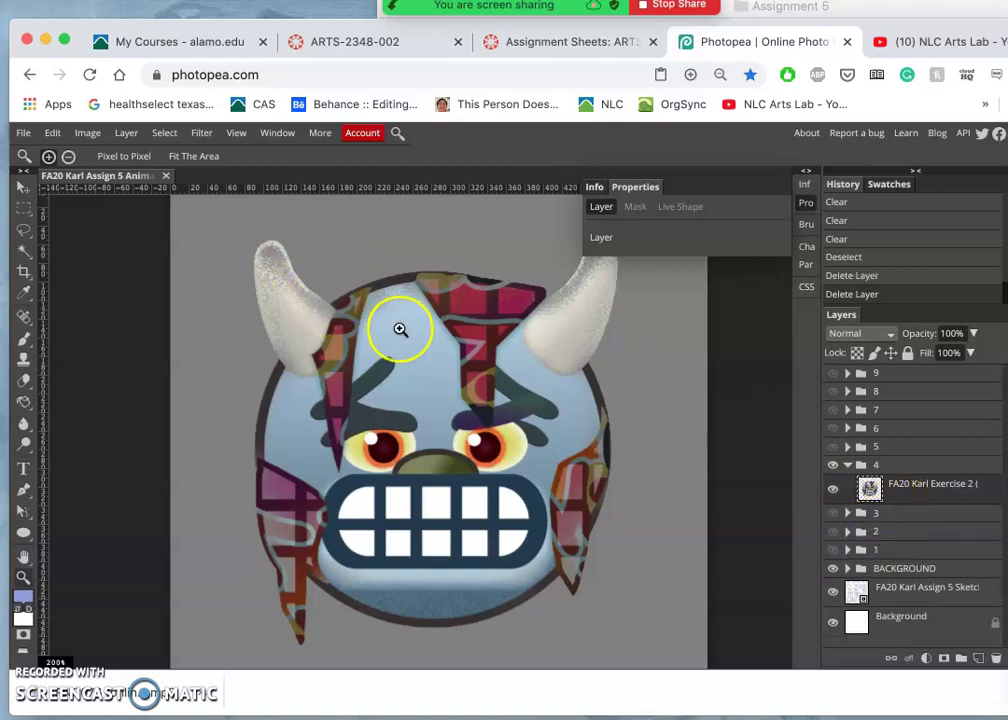
Select the area around the character with the Magic Wand, add a new layer in group 4 and invert the selection
scroll(400, 329, up, 1)
scroll(400, 329, right, 2)
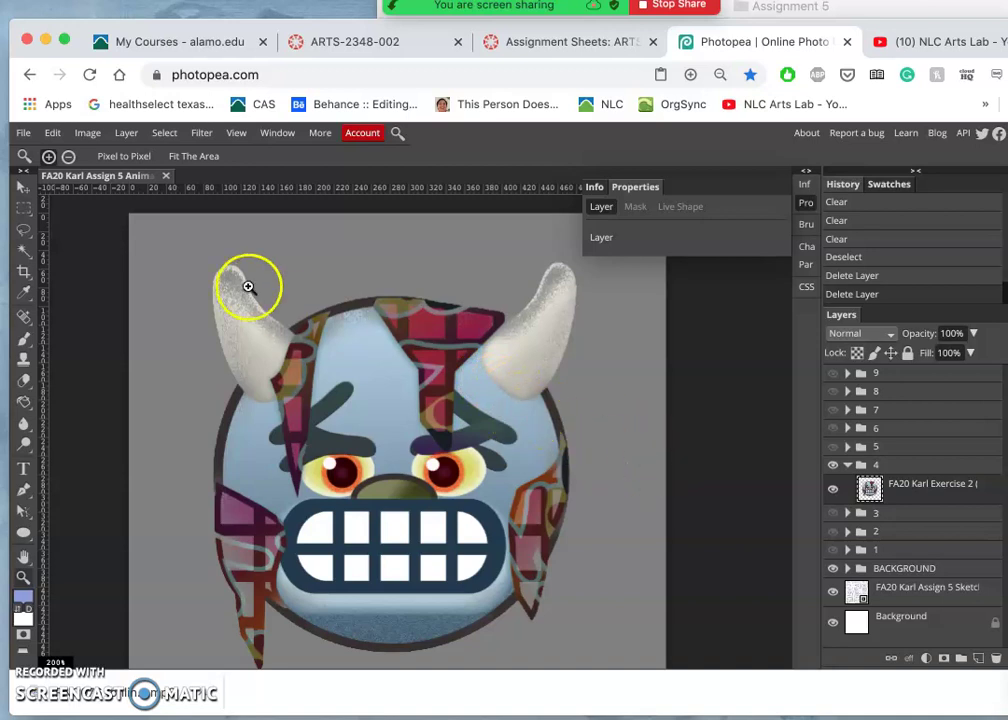
click(24, 252)
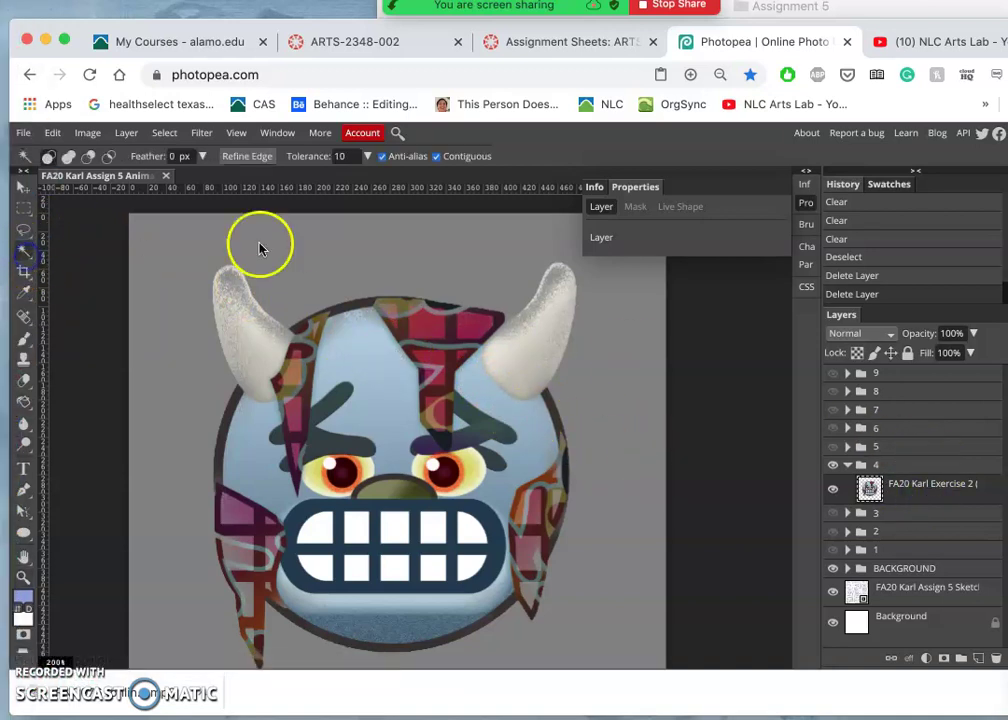
click(370, 264)
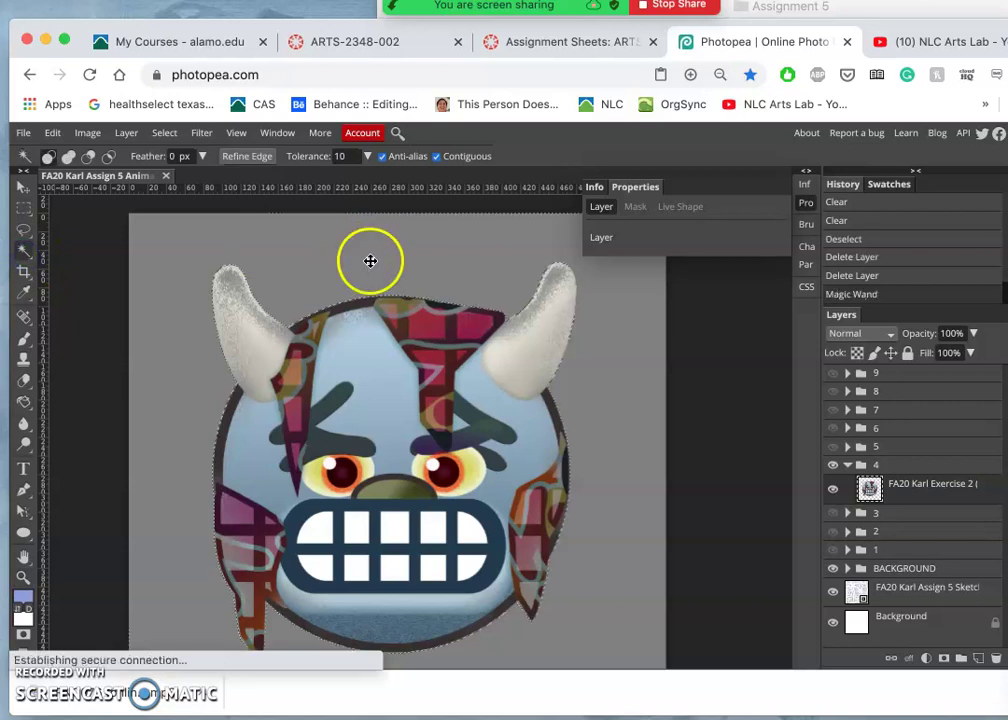
click(978, 658)
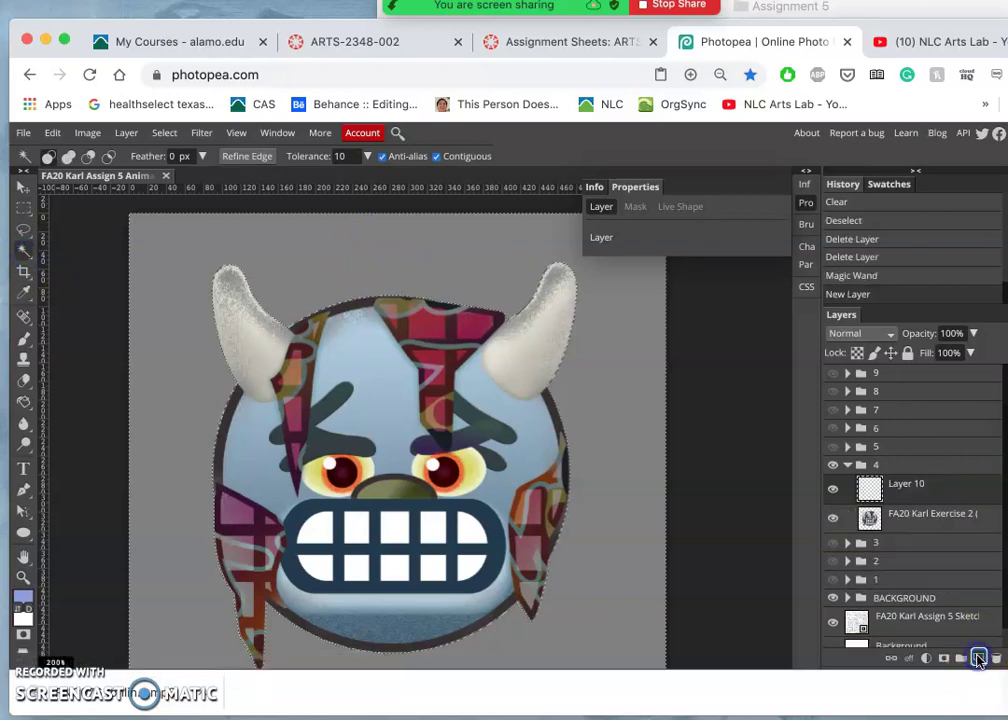
click(166, 136)
click(175, 195)
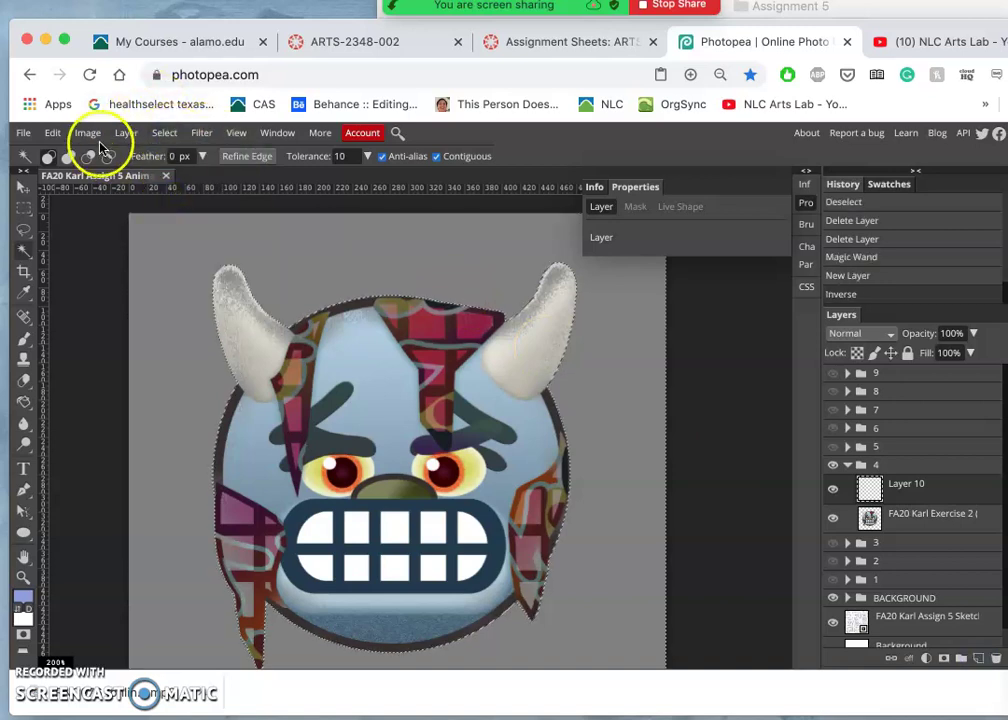
Fill the character-shaped selection on the new layer with white and move that layer beneath the character artwork in group 4
click(52, 133)
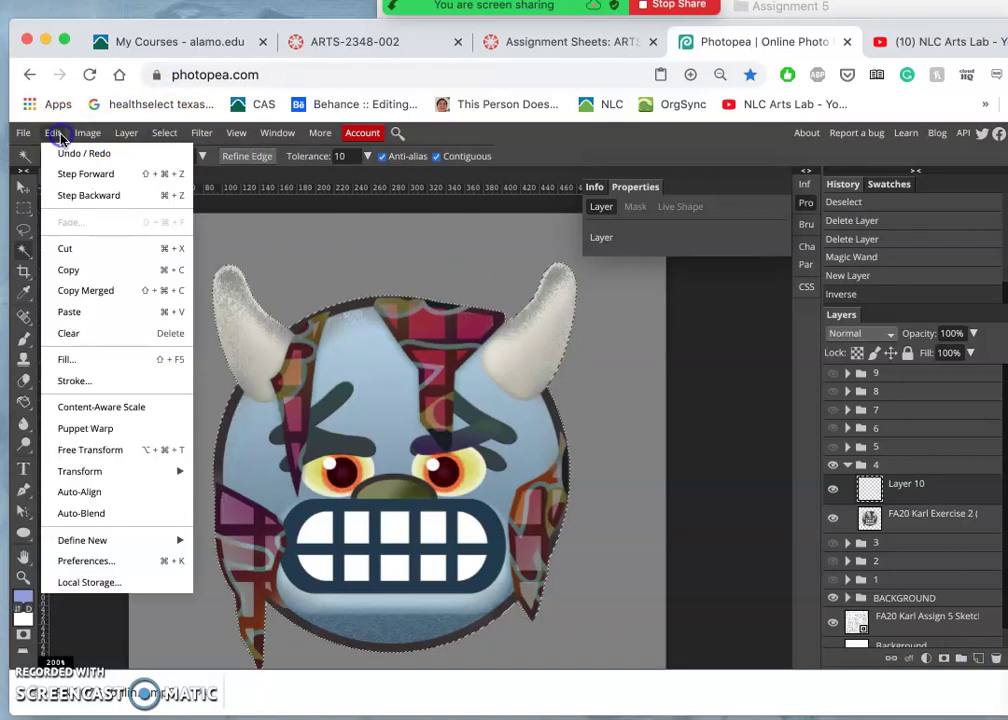
click(84, 359)
click(199, 274)
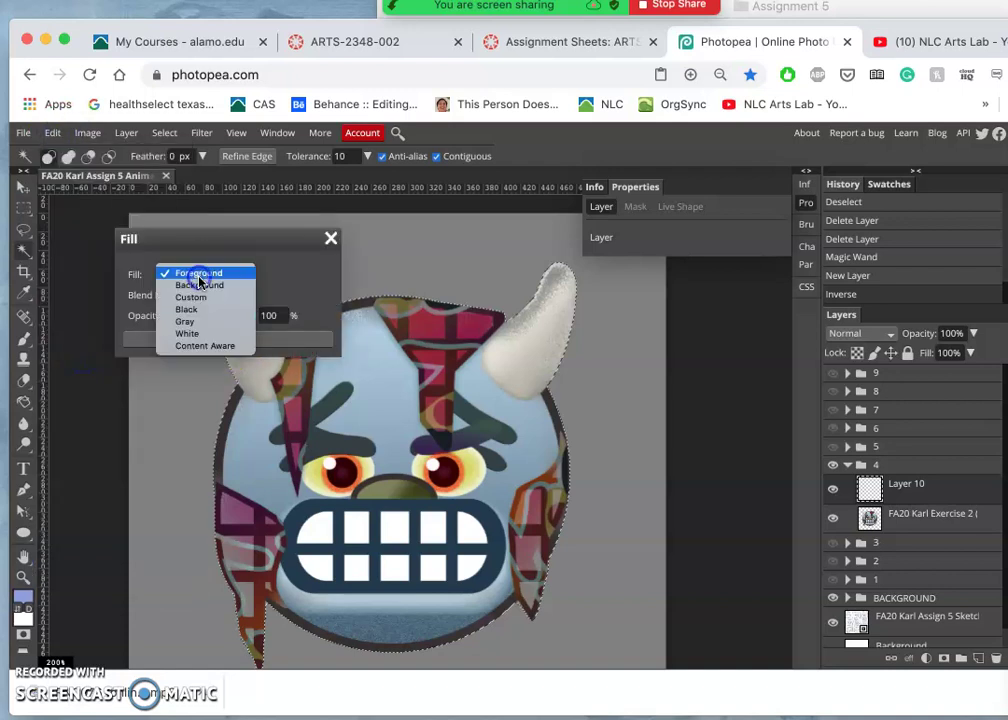
click(196, 333)
click(234, 341)
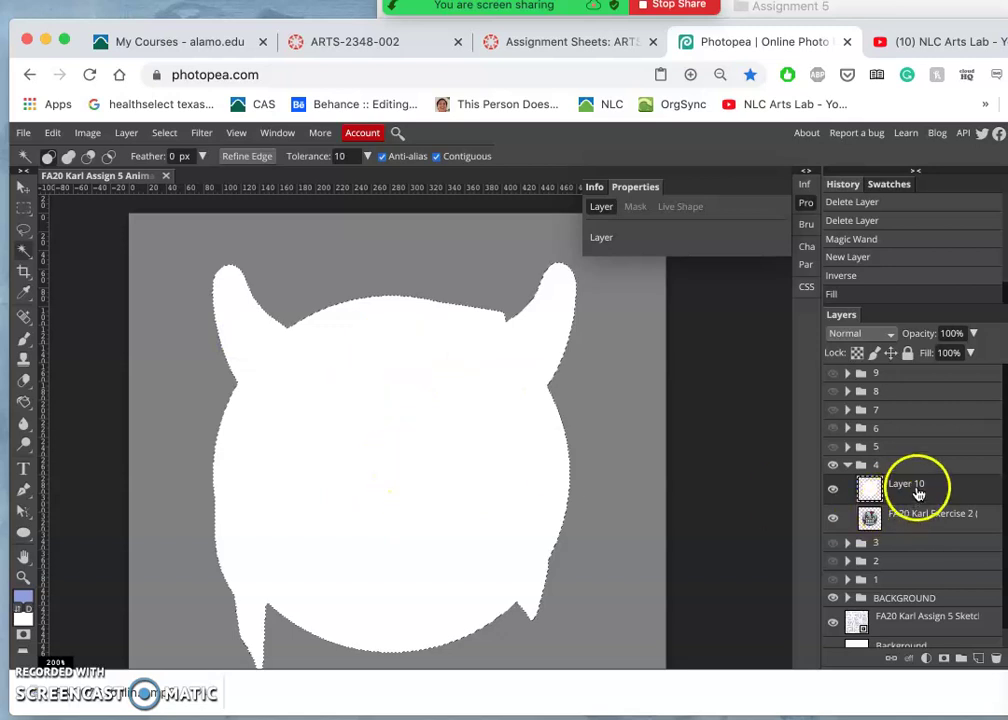
mouse_move(917, 492)
mouse_down()
mouse_move(915, 530)
mouse_move(918, 492)
mouse_up()
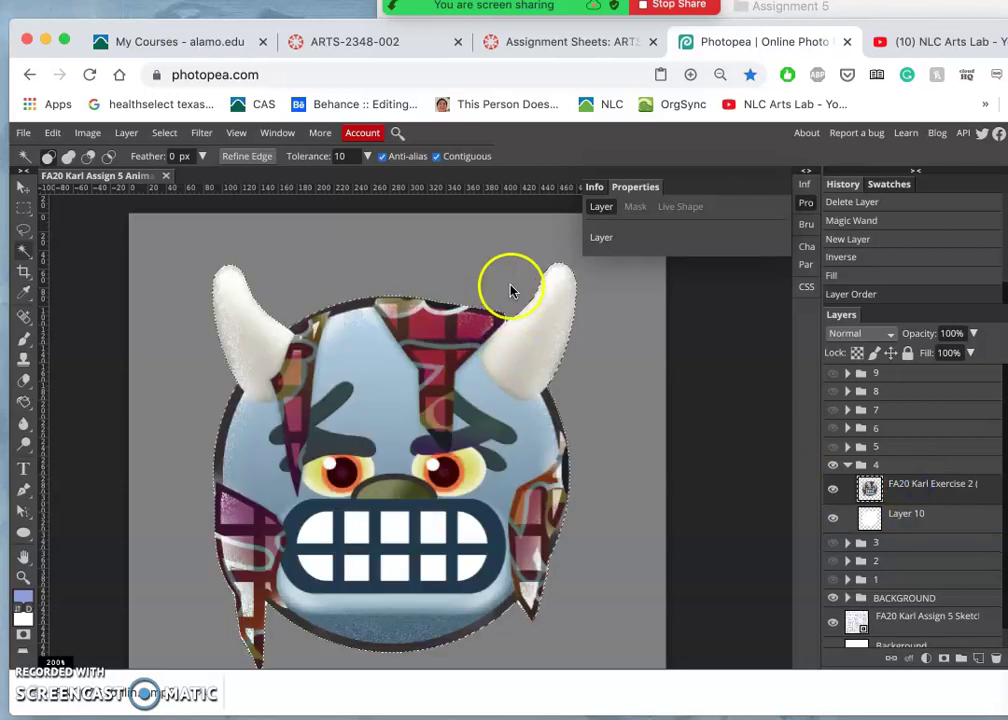
scroll(524, 391, down, 2)
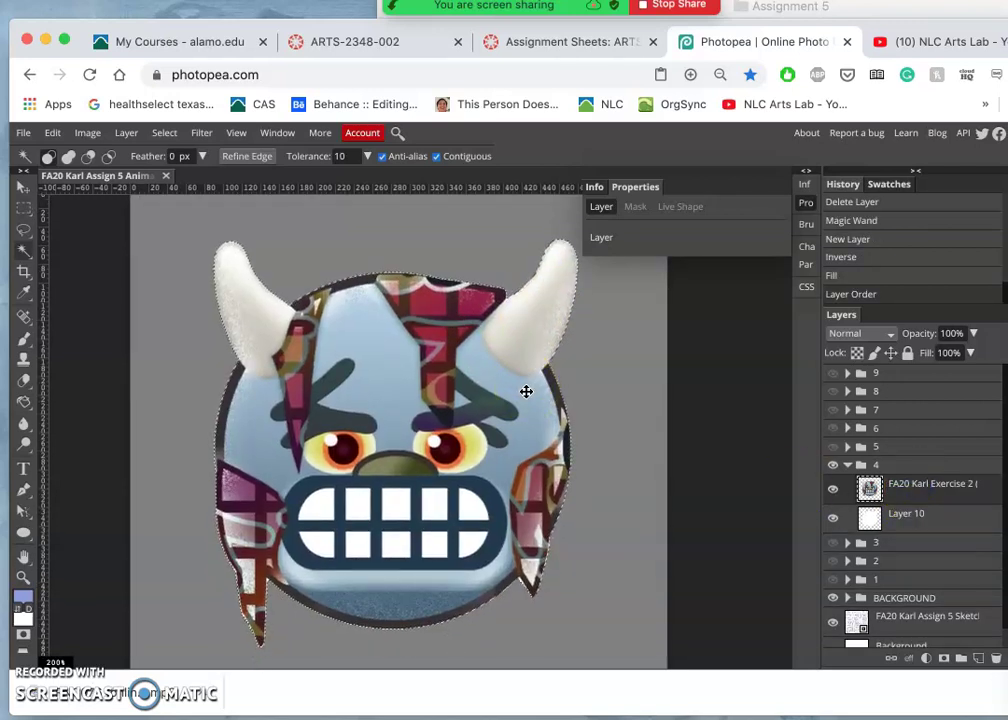
Clear the selection, merge the white backing layer with the character artwork in group 4, and check the merged layer's visibility
click(918, 516)
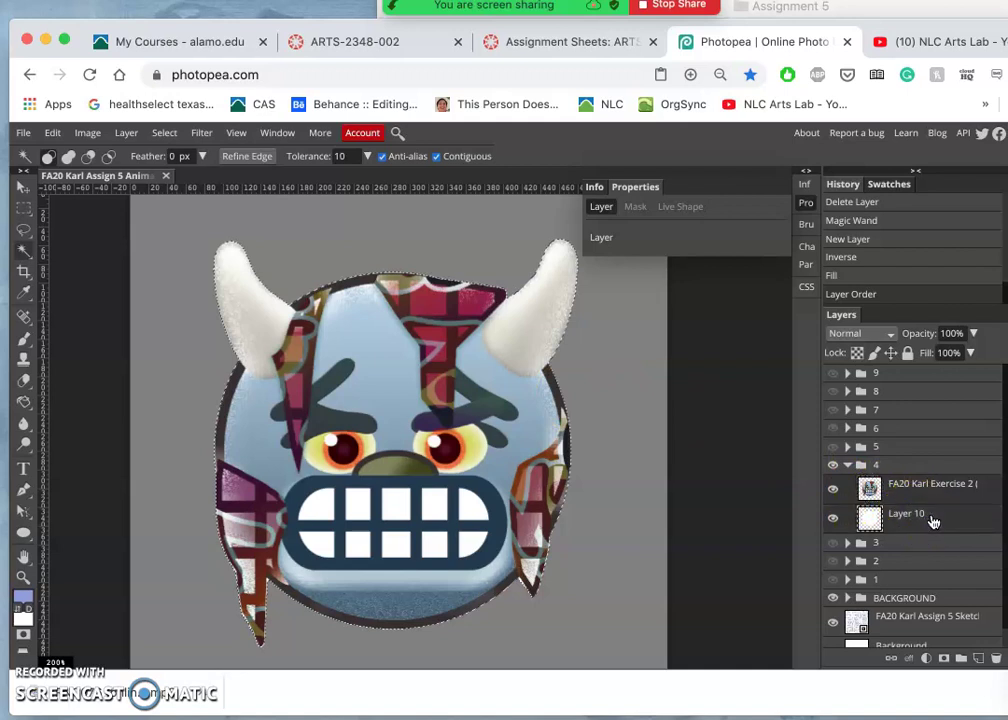
key(ctrl+d)
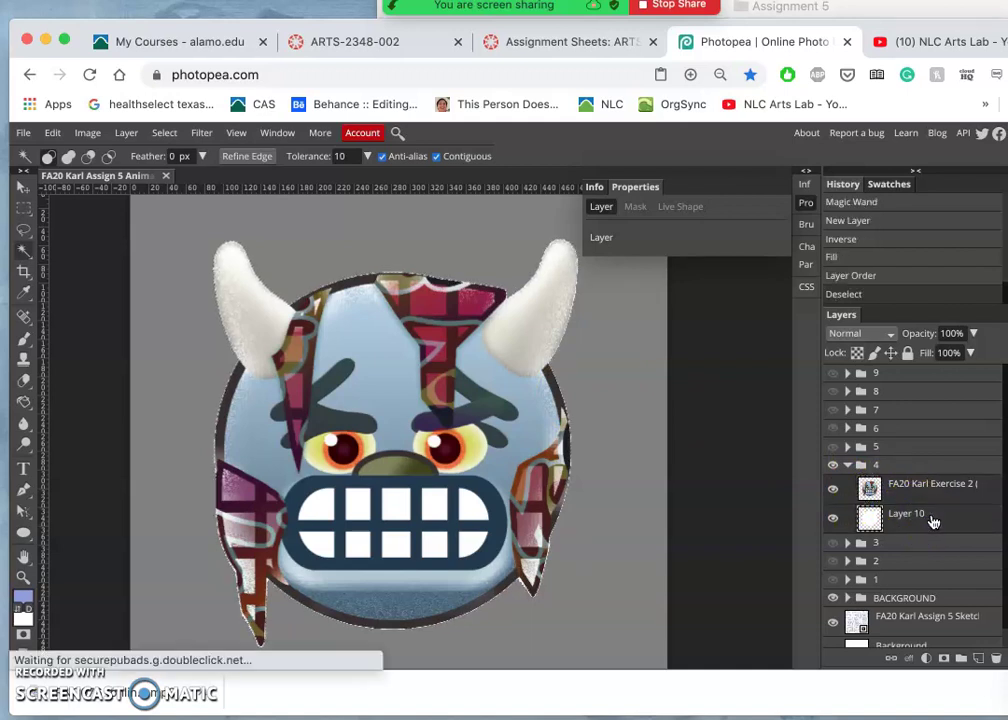
click(126, 132)
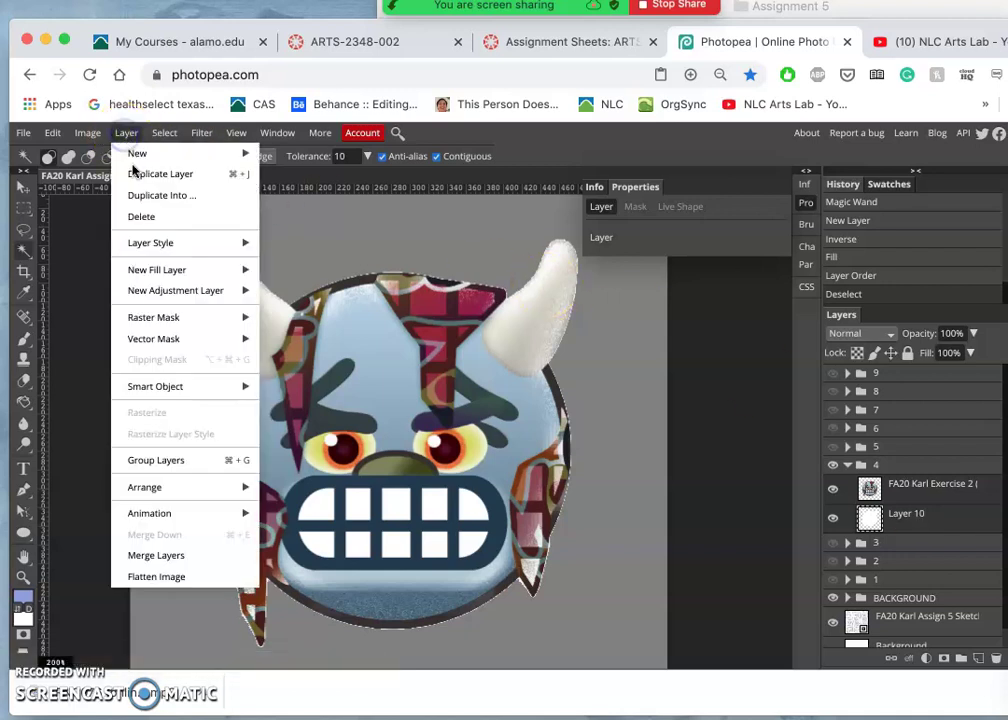
click(180, 555)
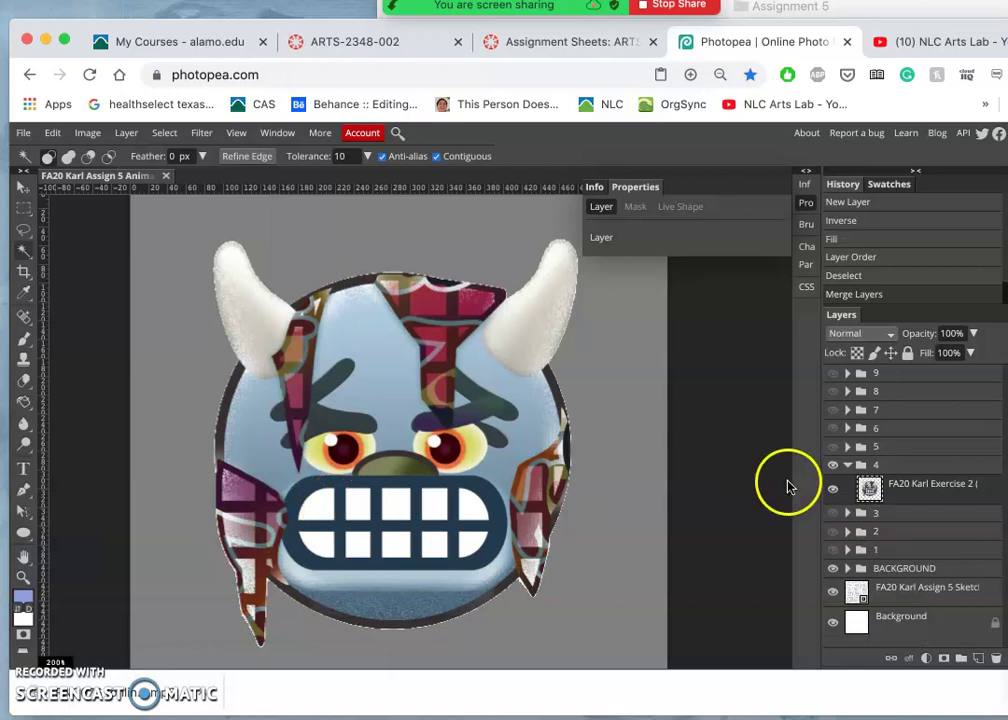
click(833, 489)
click(833, 489)
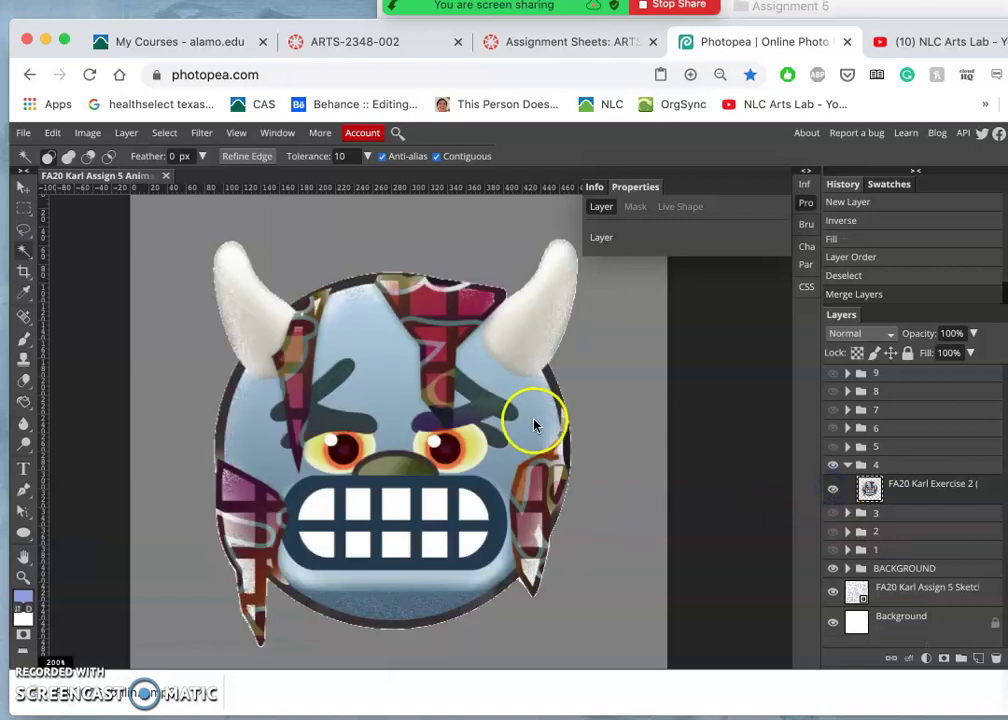
Check the merged character against the gray background at reduced and enlarged magnifications
key(ctrl+minus)
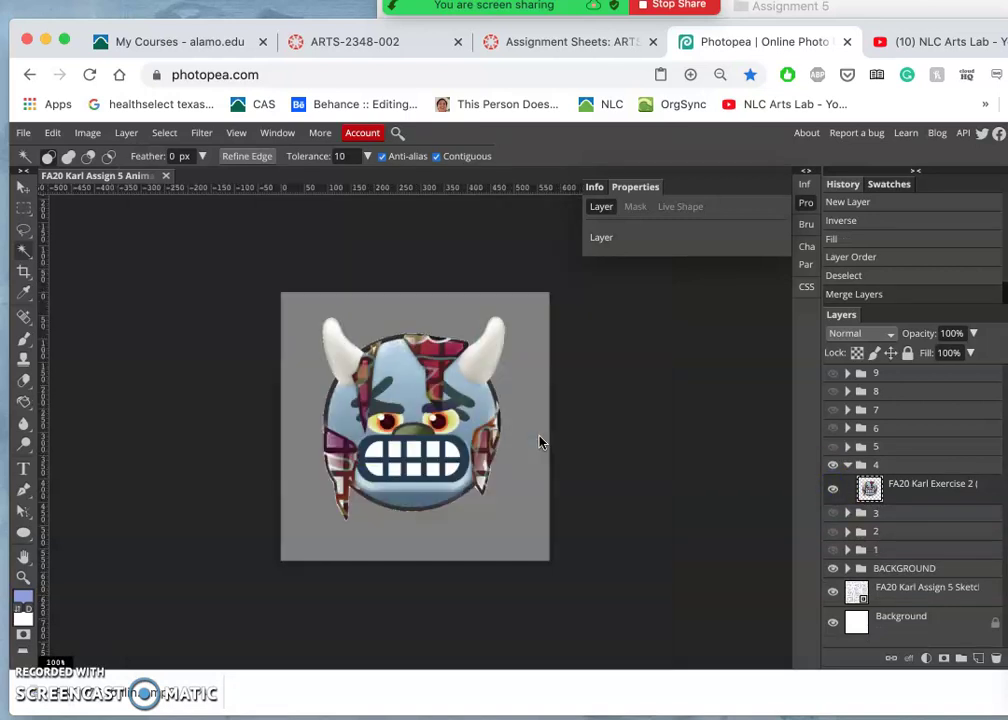
key(ctrl+minus)
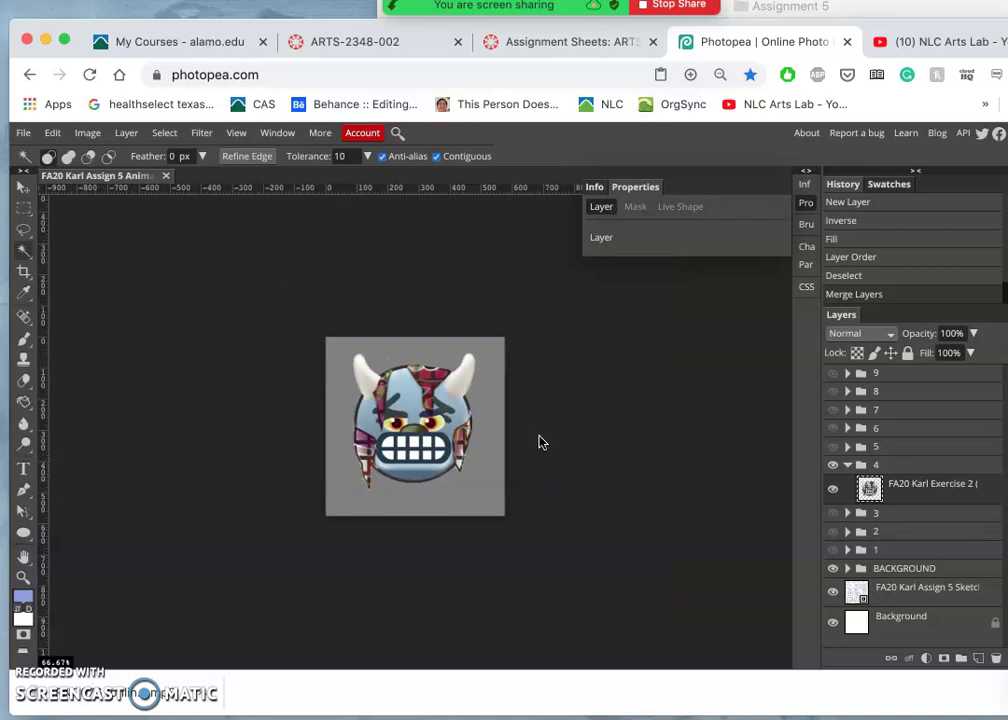
key(ctrl+minus)
key(ctrl+minus)
key(ctrl+minus)
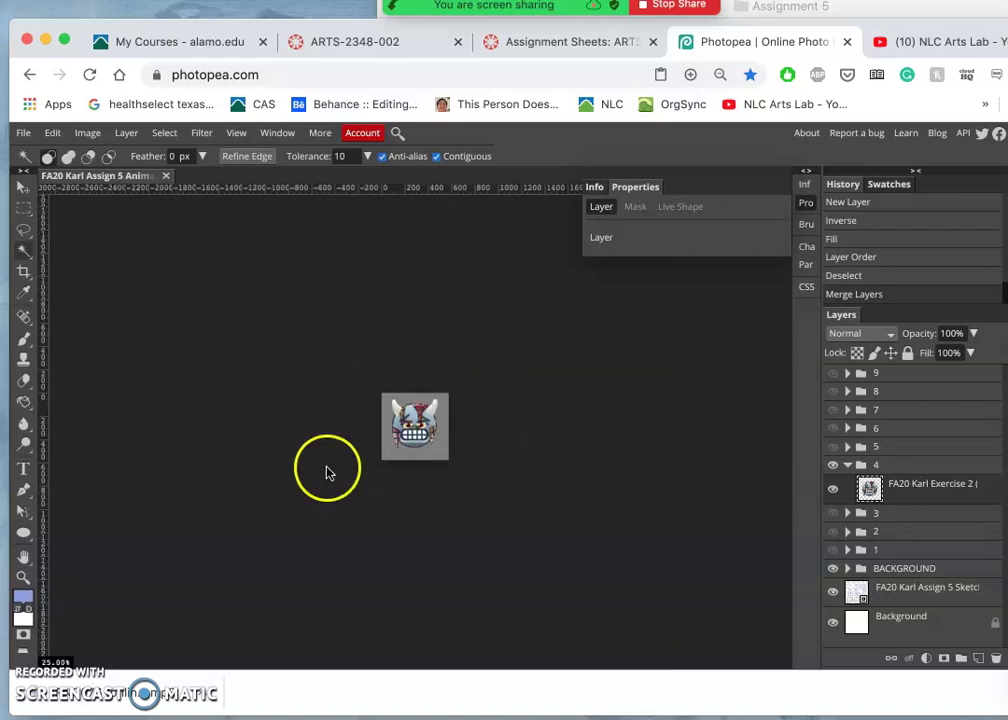
click(23, 577)
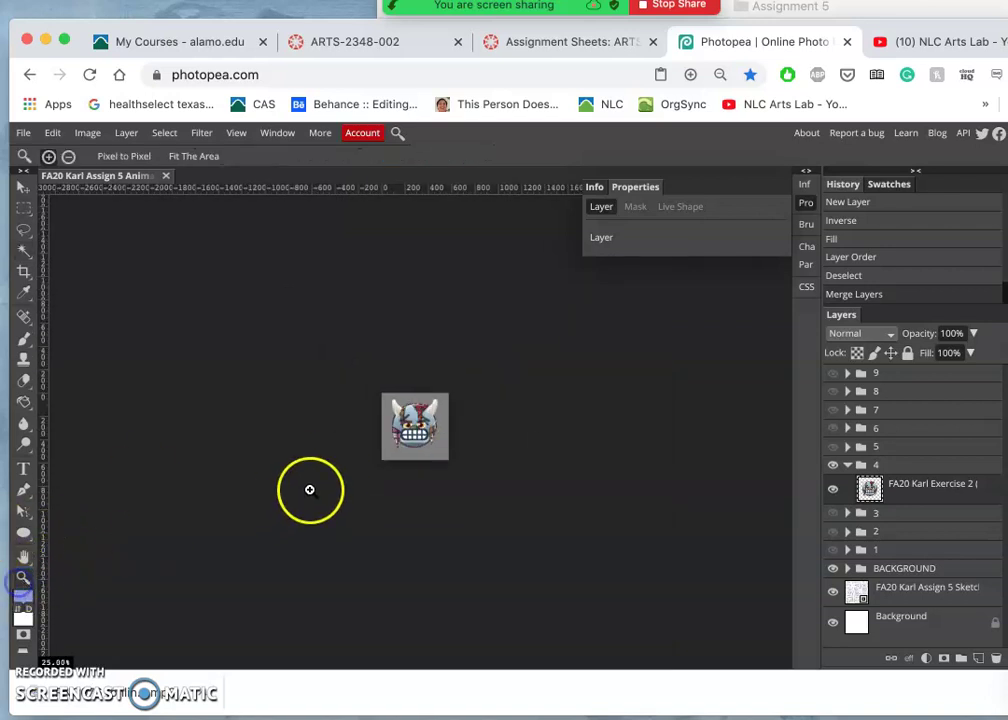
click(408, 454)
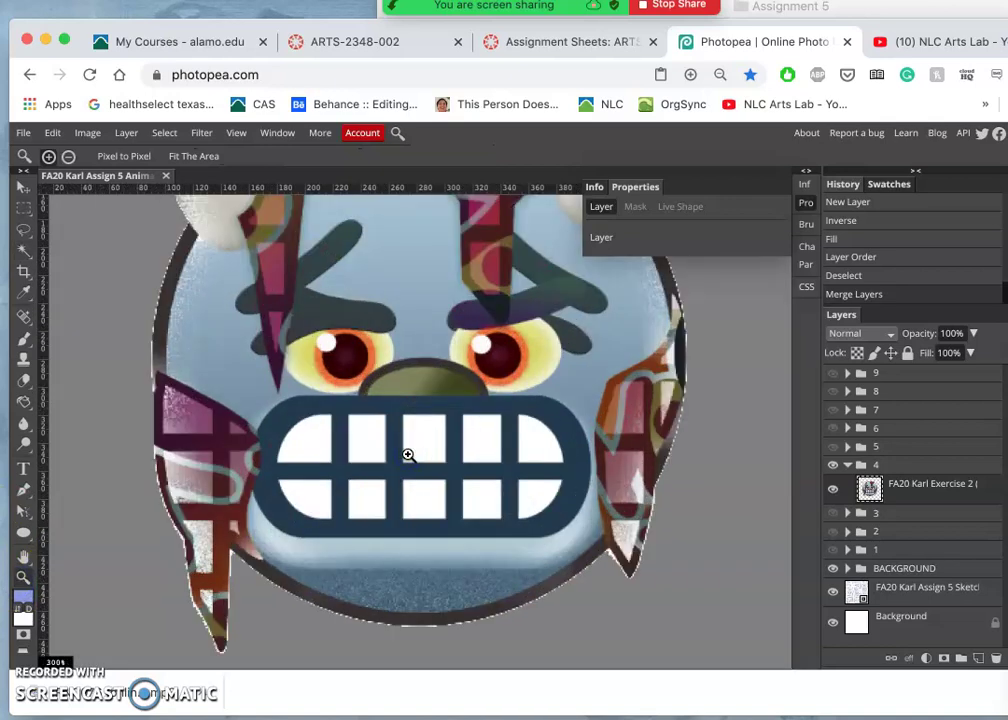
alt+click(408, 459)
alt+click(408, 459)
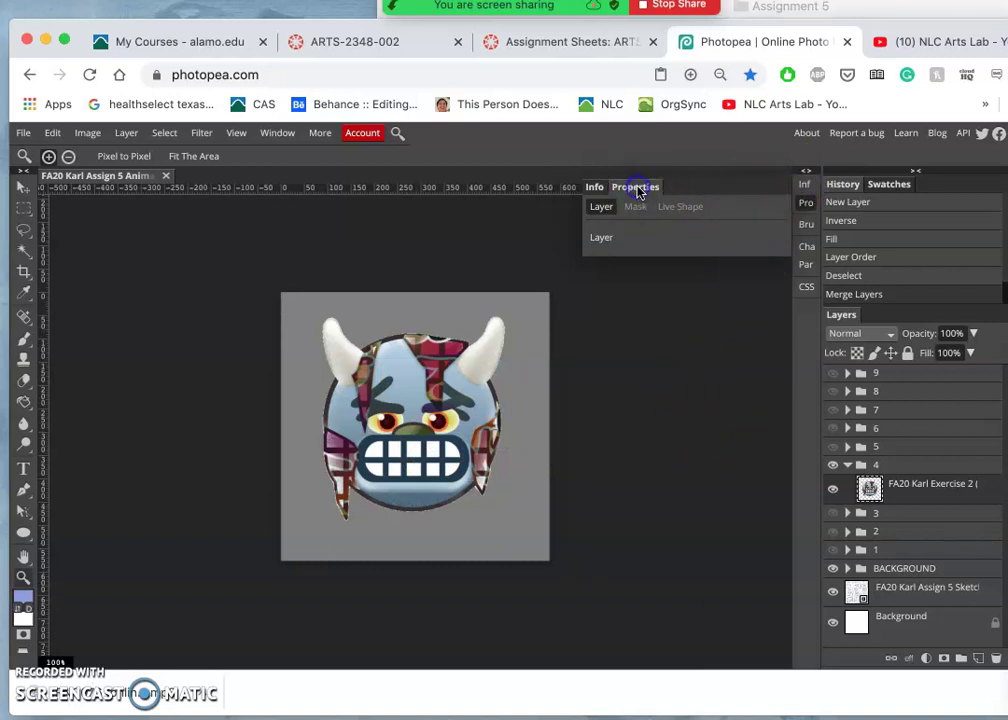
Collapse the Properties panel so the whole enlarged character can be seen on the canvas
click(805, 204)
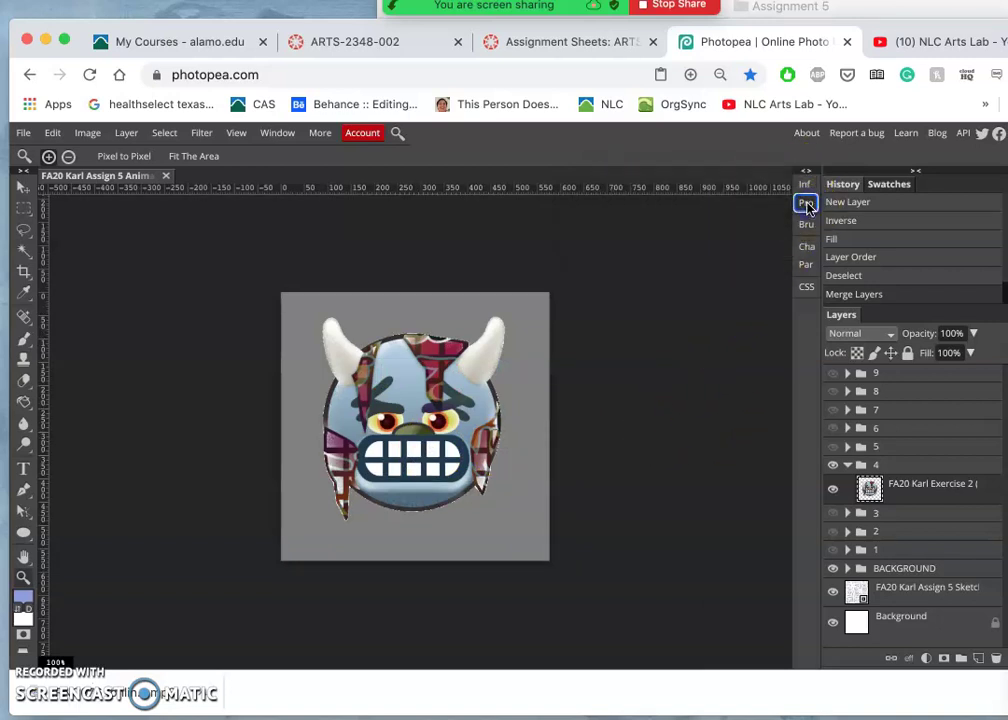
click(682, 351)
scroll(547, 398, left, 5)
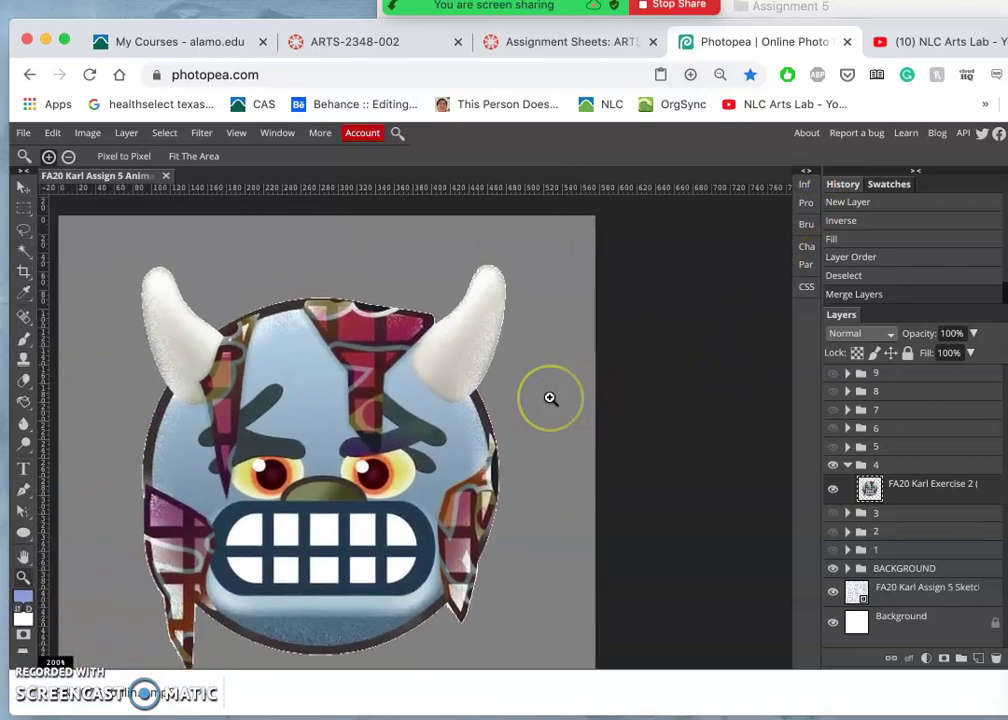
scroll(550, 398, left, 5)
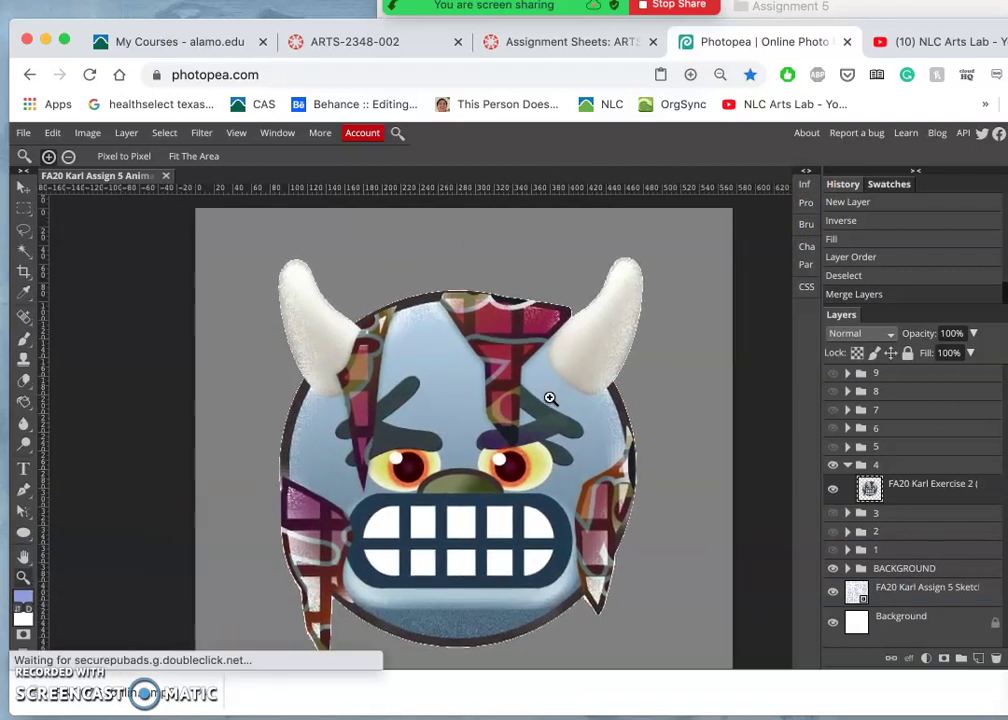
scroll(732, 412, down, 1)
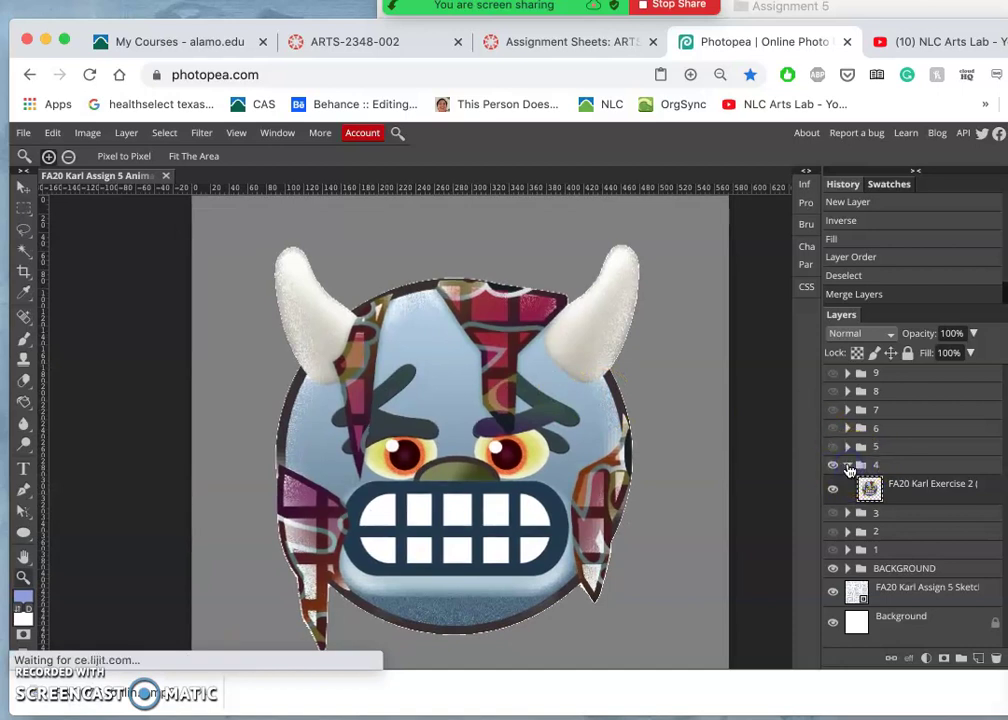
Collapse group 4, show group 3, and compare the two animation frames by switching group 4 off and on
click(847, 466)
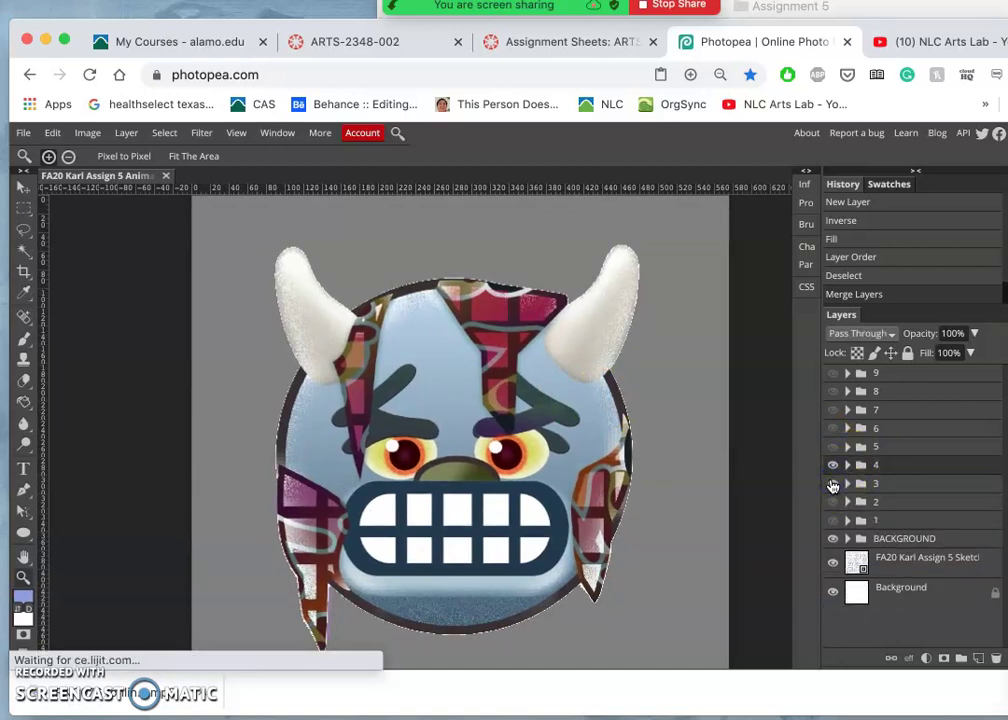
click(832, 466)
click(832, 467)
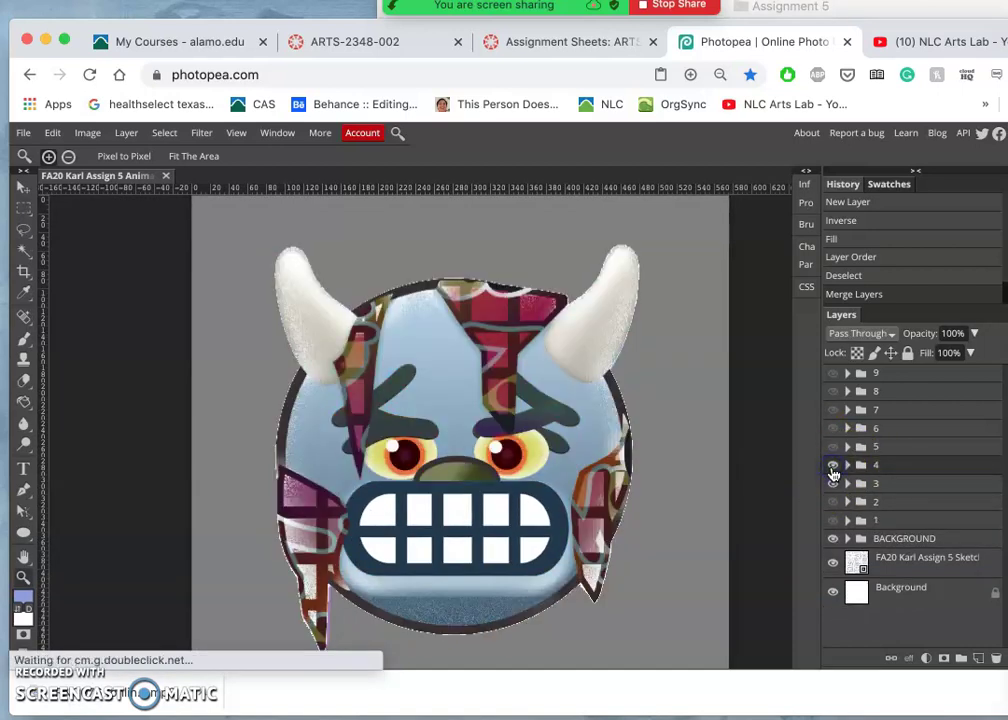
click(832, 467)
click(832, 467)
click(832, 467)
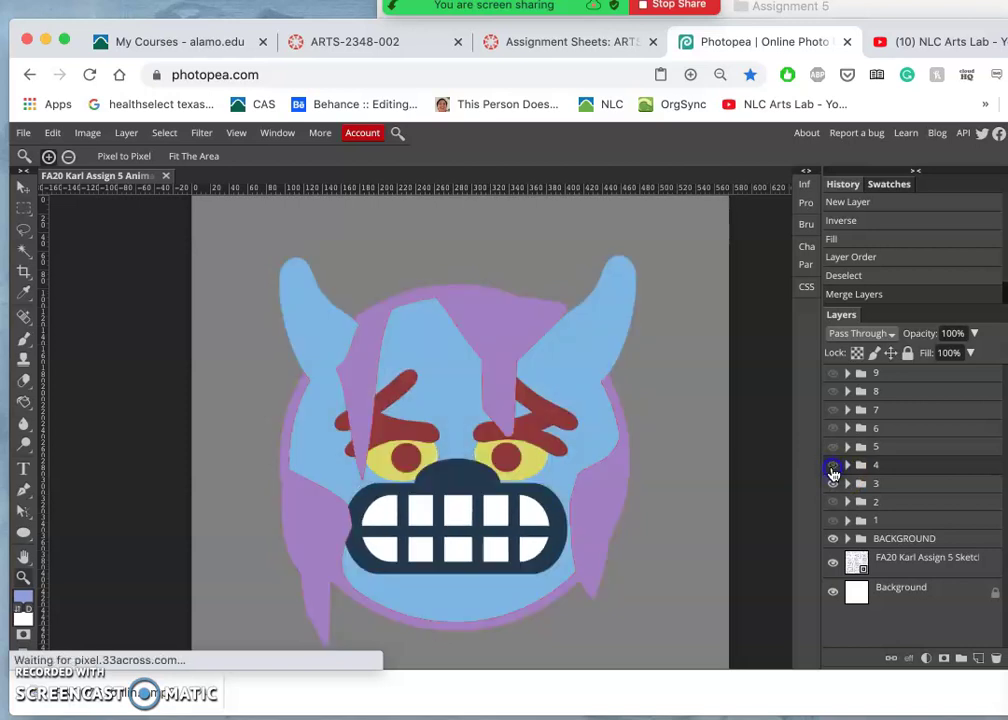
click(832, 467)
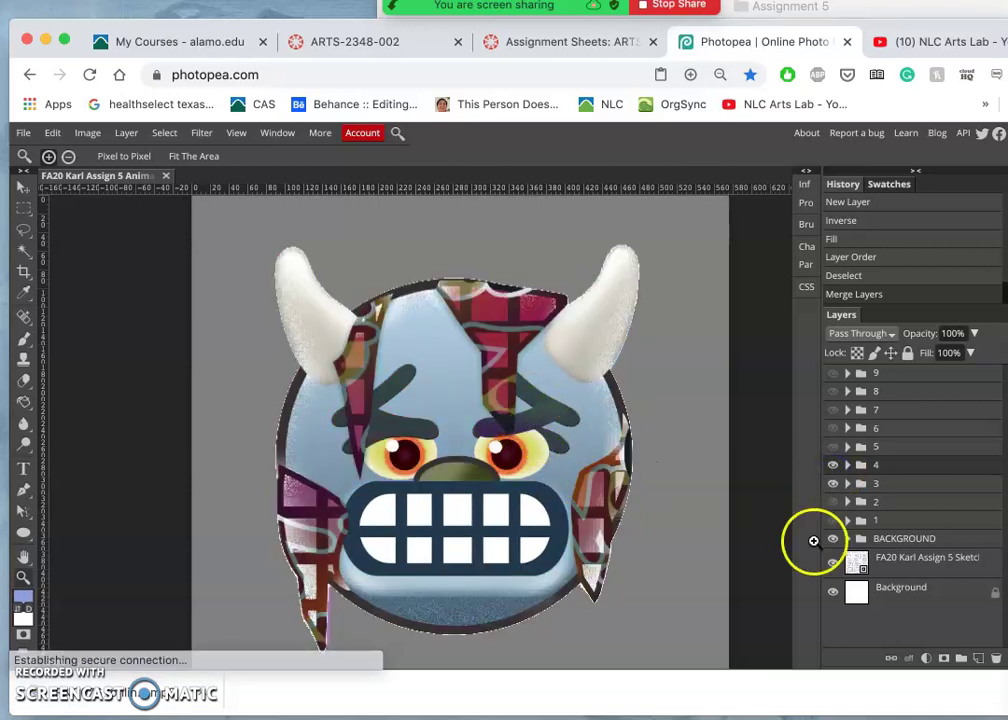
Hide groups 4, 3 and BACKGROUND to examine the storyboard sketch of the animation frames
click(833, 466)
click(833, 485)
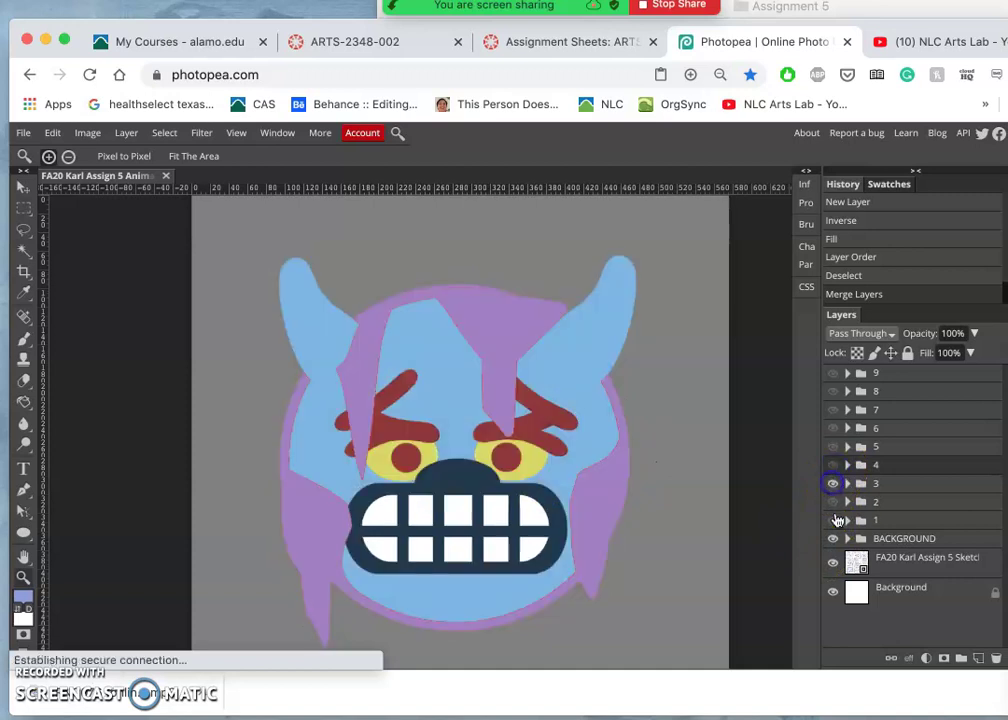
click(833, 485)
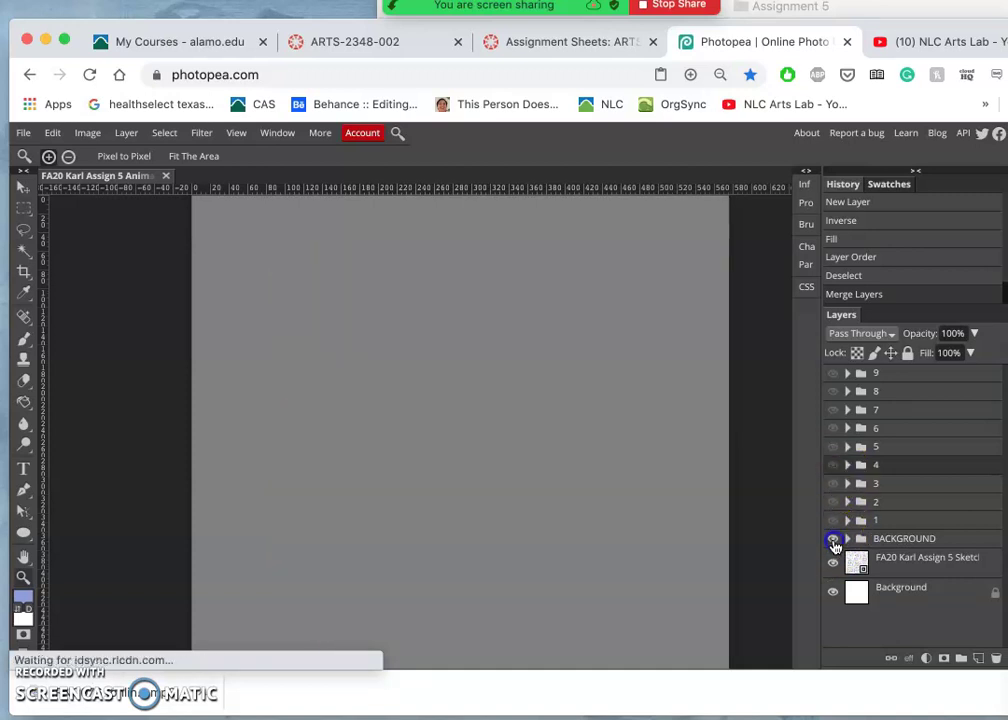
click(832, 540)
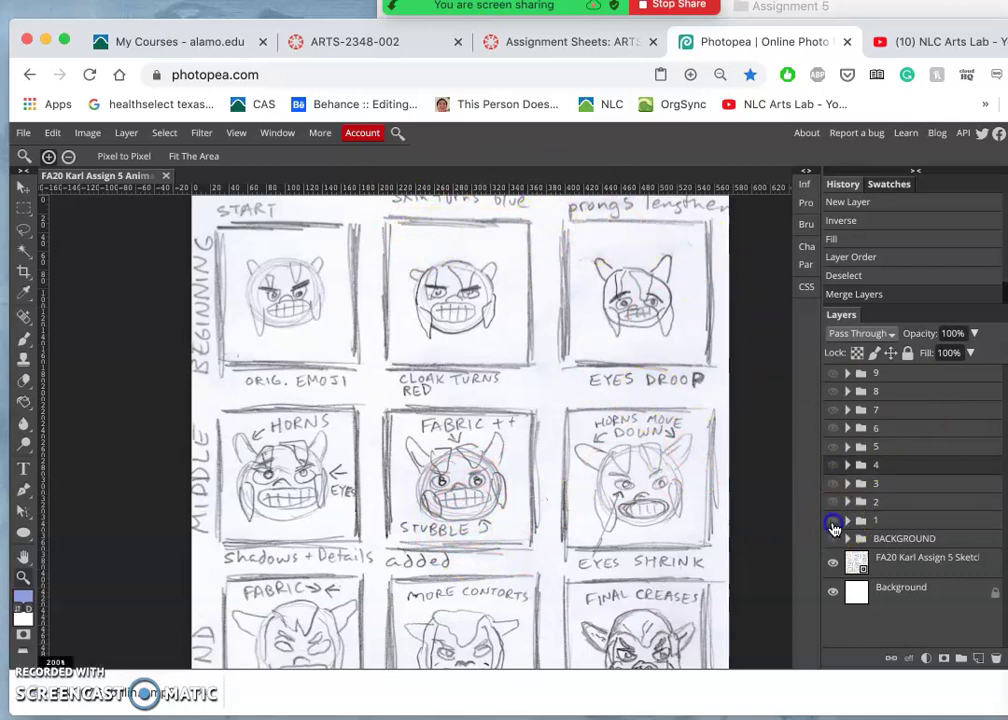
Show frame groups 1, 2, 3 and 4 together with the BACKGROUND group
click(833, 502)
click(833, 484)
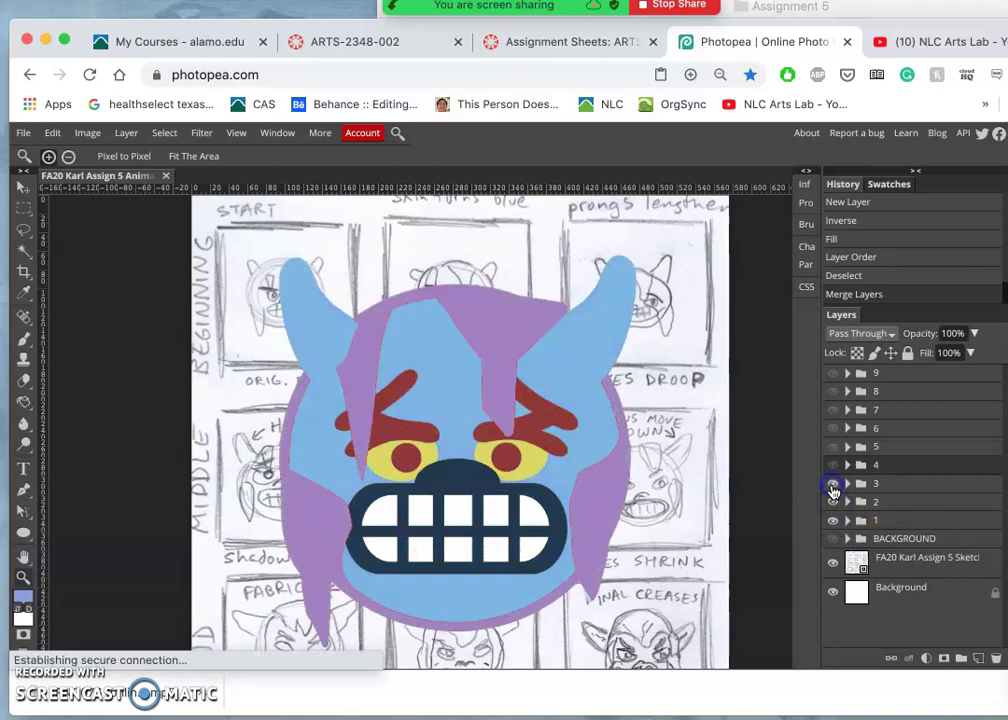
click(833, 466)
click(833, 539)
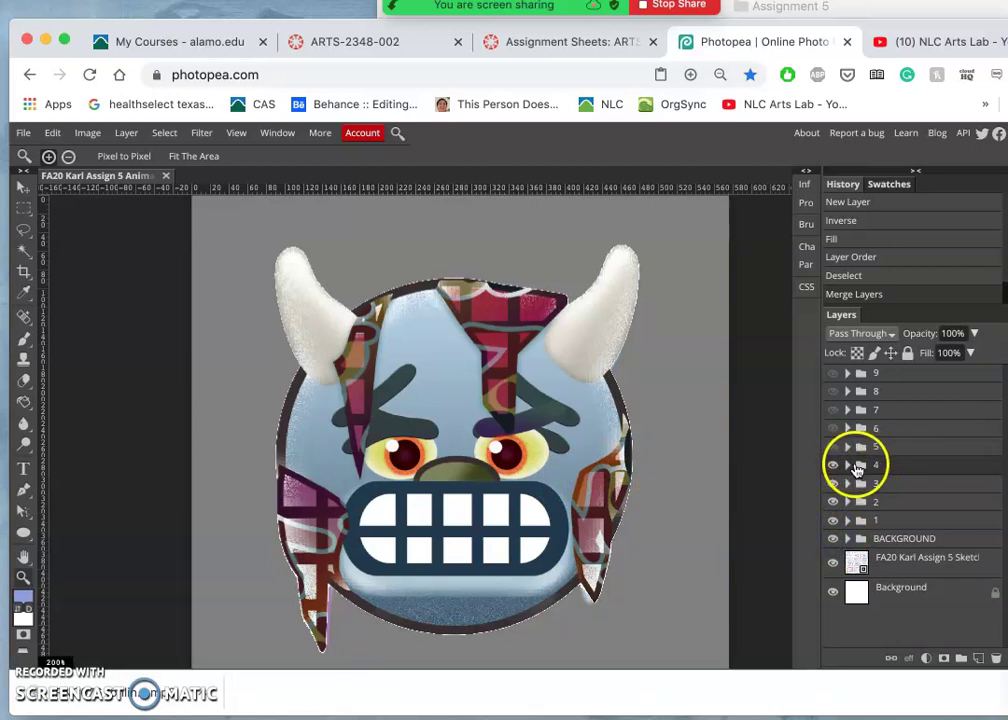
Duplicate the merged character artwork in group 4, move the copy into group 5, and check it against that frame's sketch
click(847, 465)
click(893, 488)
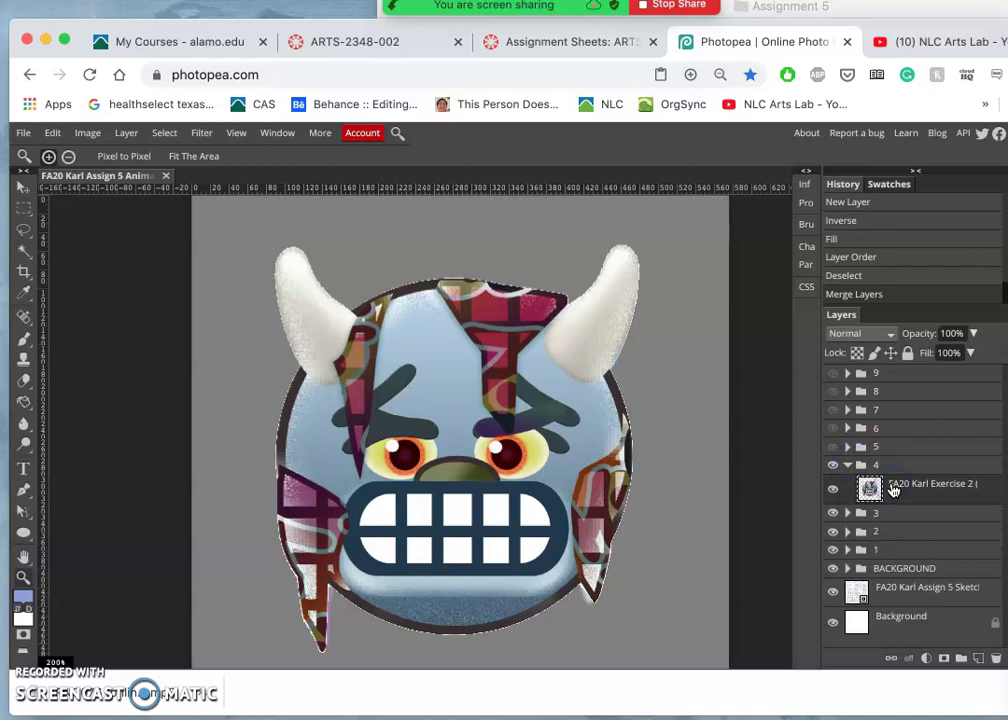
key(super+j)
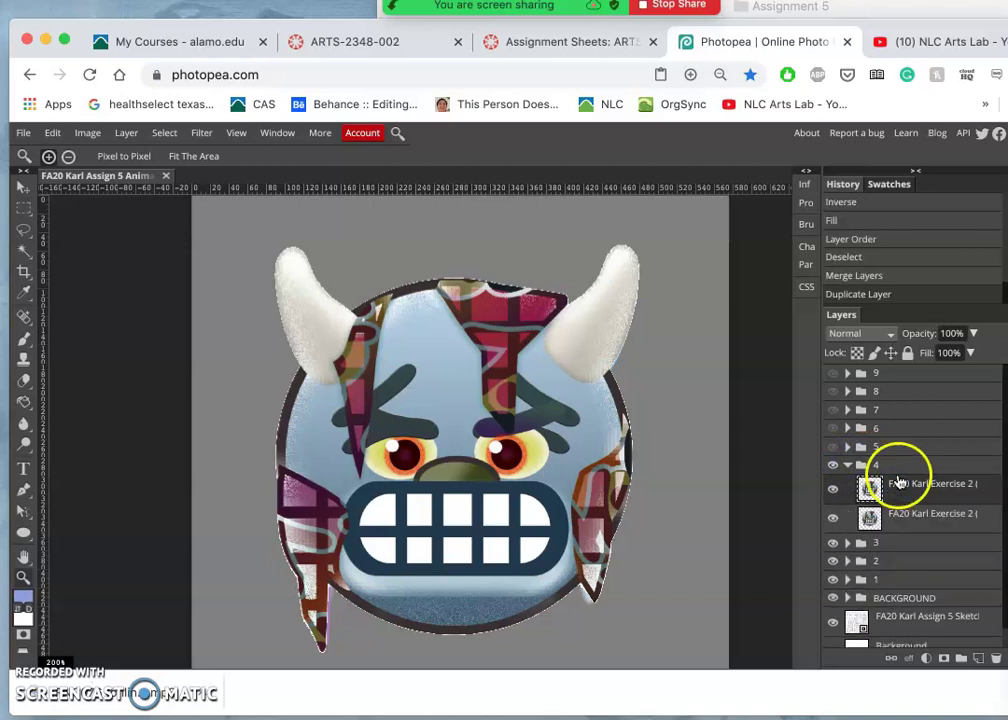
drag(899, 478, 876, 485)
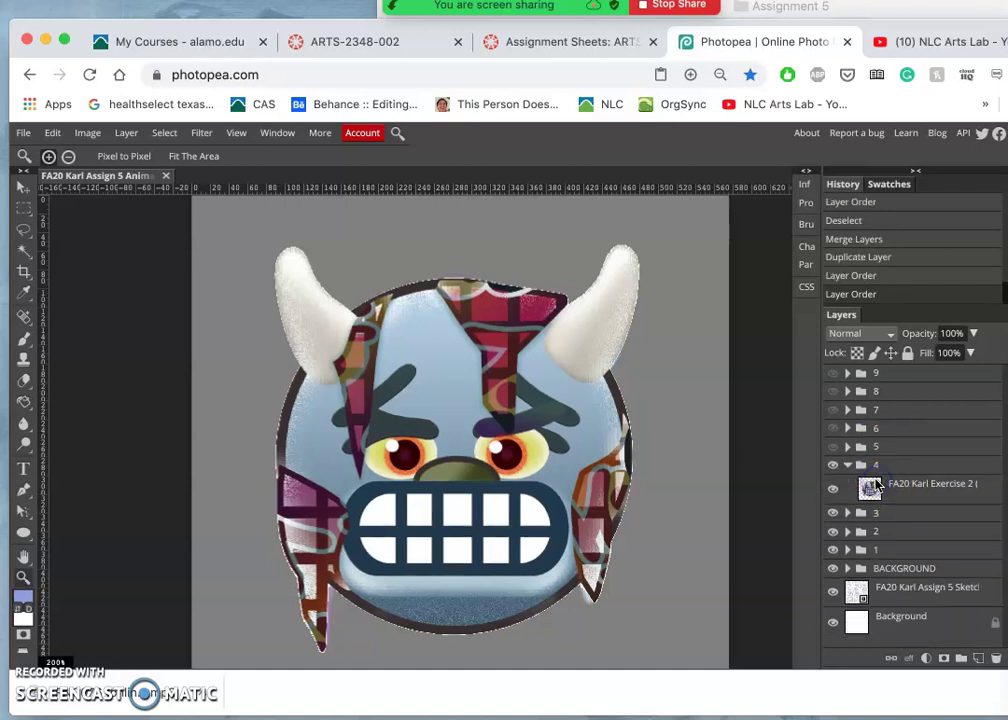
click(834, 447)
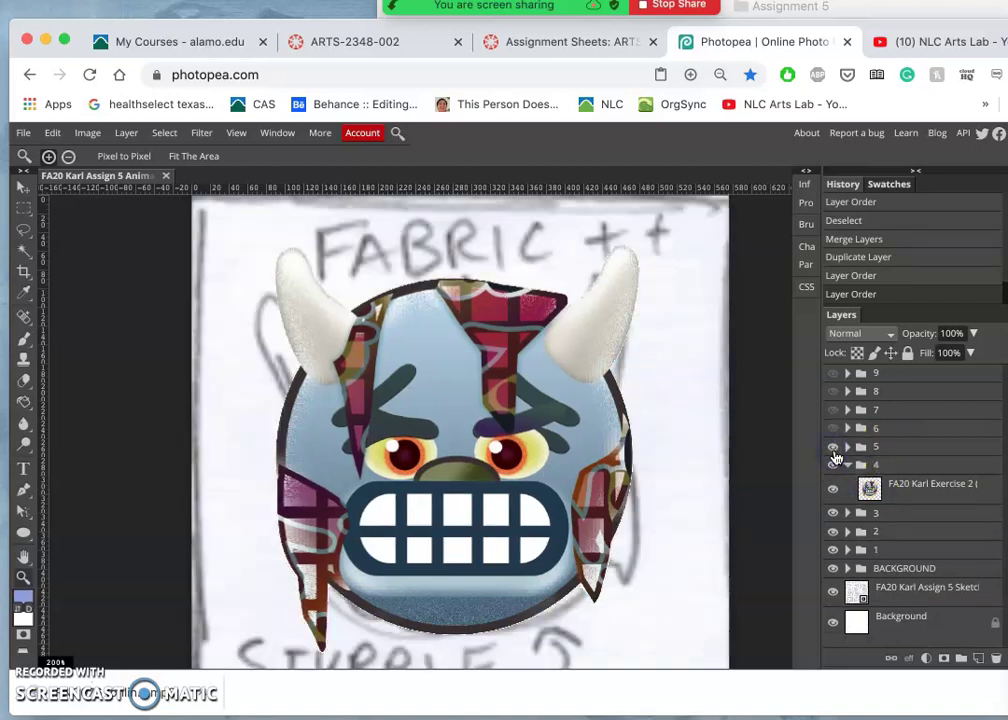
click(834, 448)
Select the character artwork layer in group 4 and set the Eraser tool's opacity to 66%
mouse_move(848, 485)
mouse_down()
mouse_move(870, 488)
mouse_move(858, 490)
mouse_move(861, 503)
mouse_up()
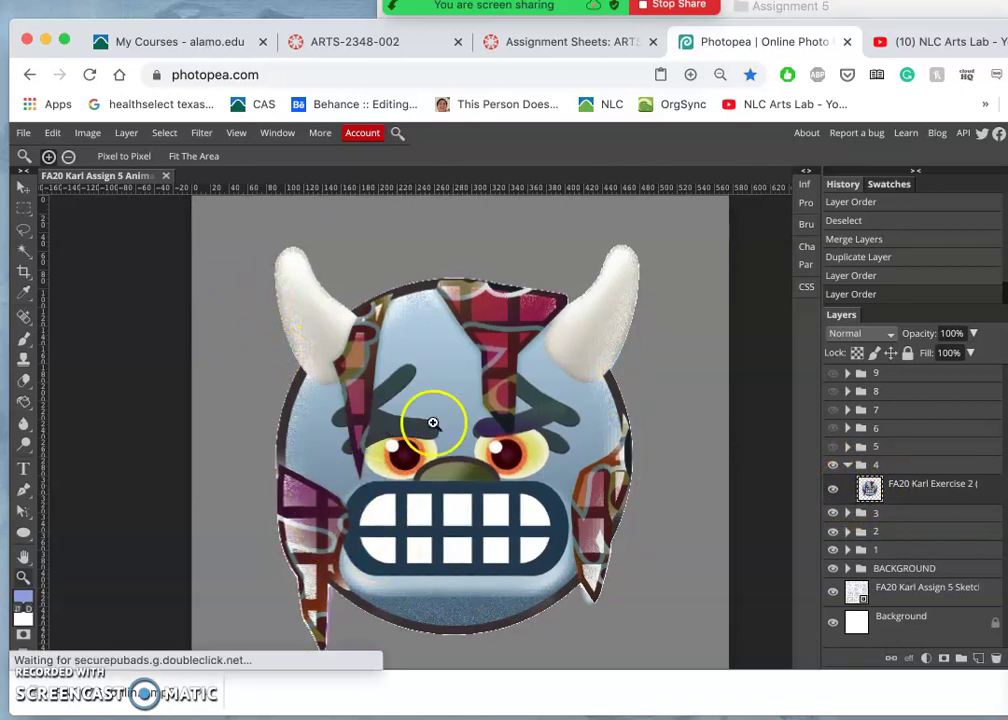
click(23, 229)
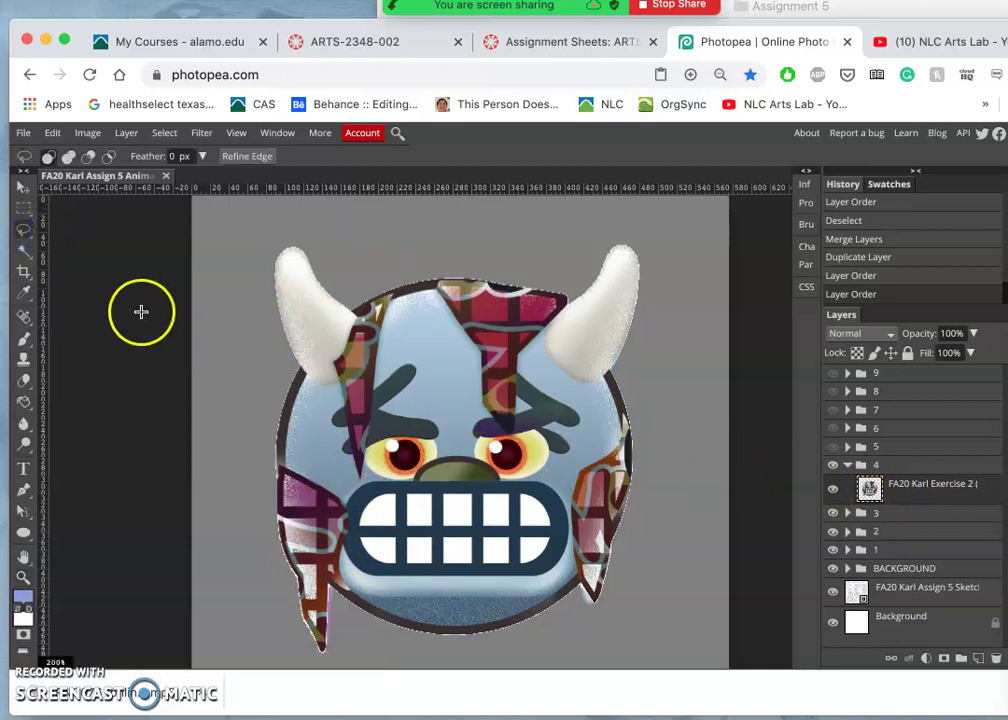
click(25, 383)
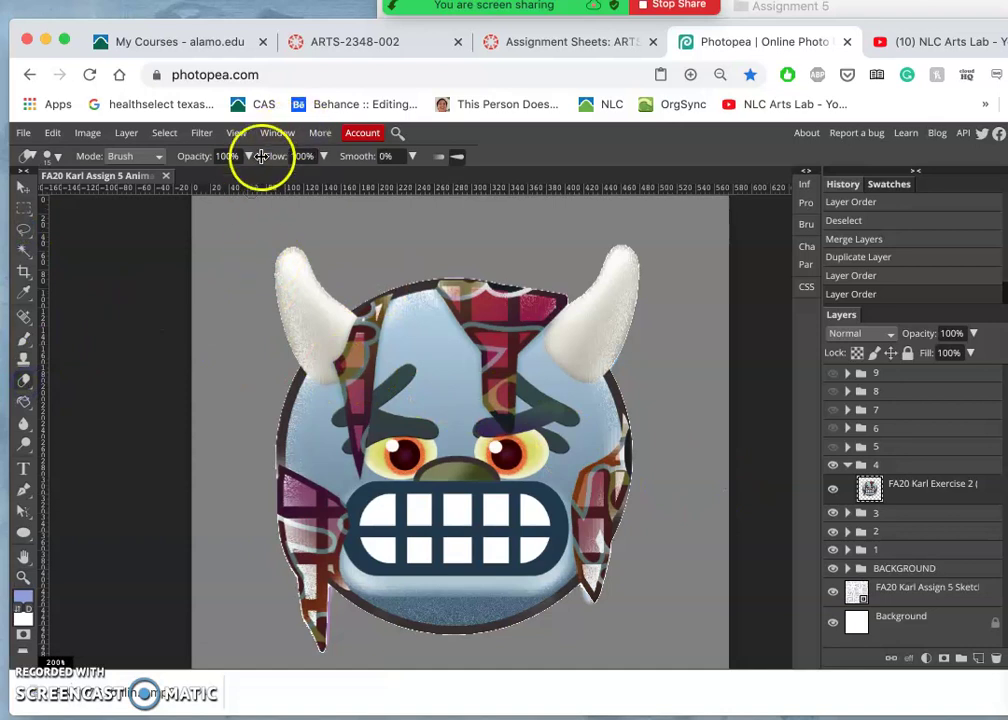
click(248, 156)
click(212, 180)
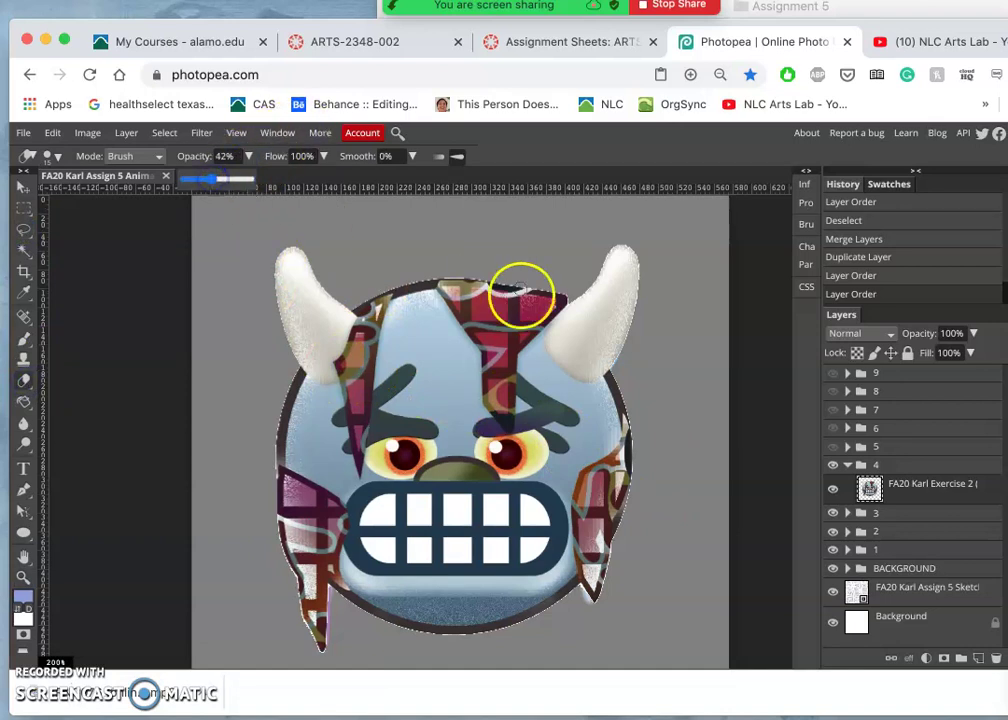
drag(228, 185, 240, 181)
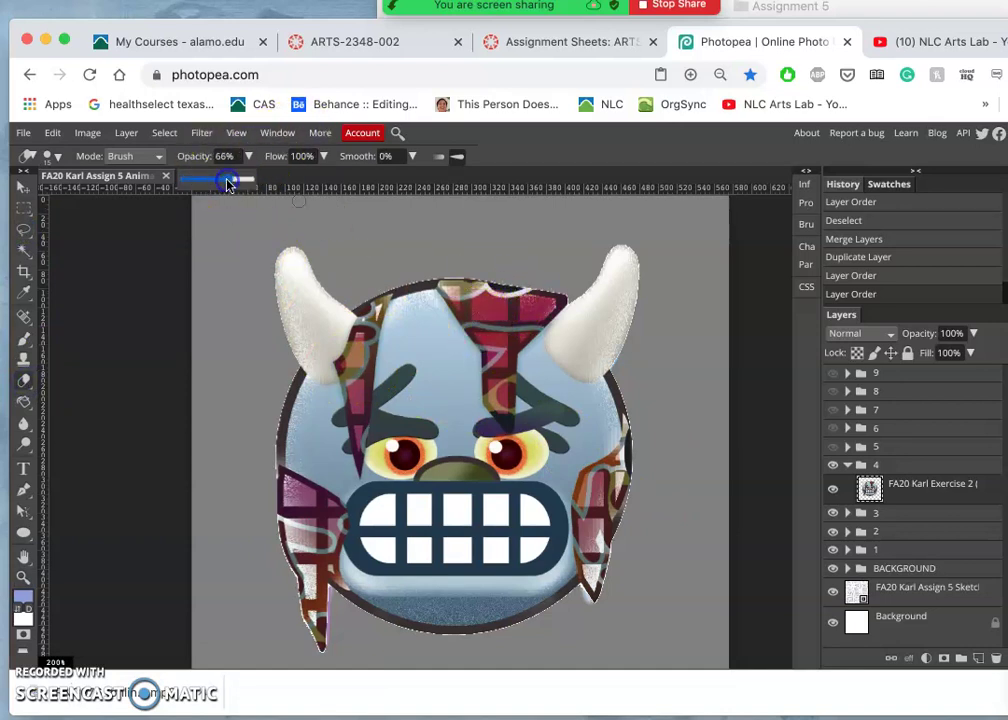
Try to fade the forehead's fabric pattern in group 4's artwork with the Eraser, comparing by switching the layer off and on
click(477, 315)
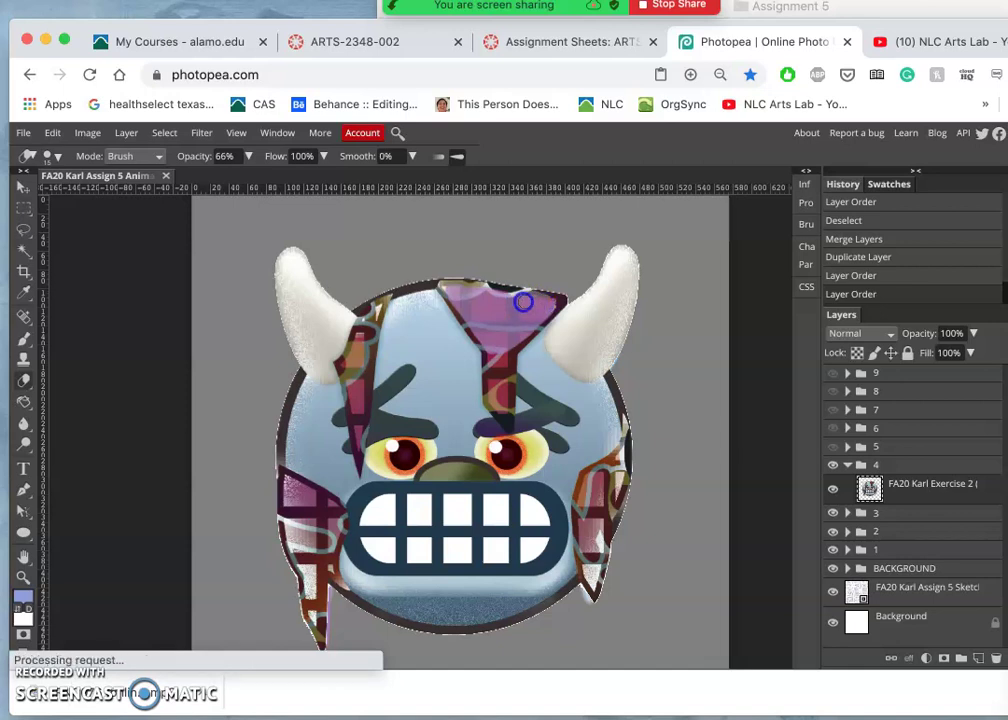
drag(474, 298, 475, 299)
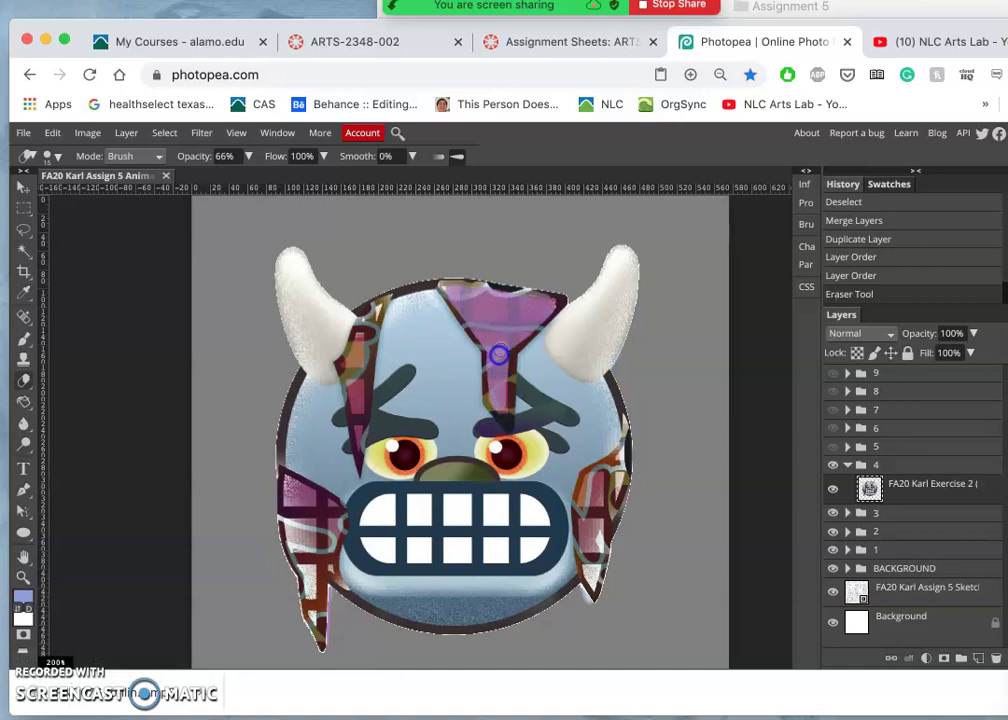
drag(493, 393, 524, 457)
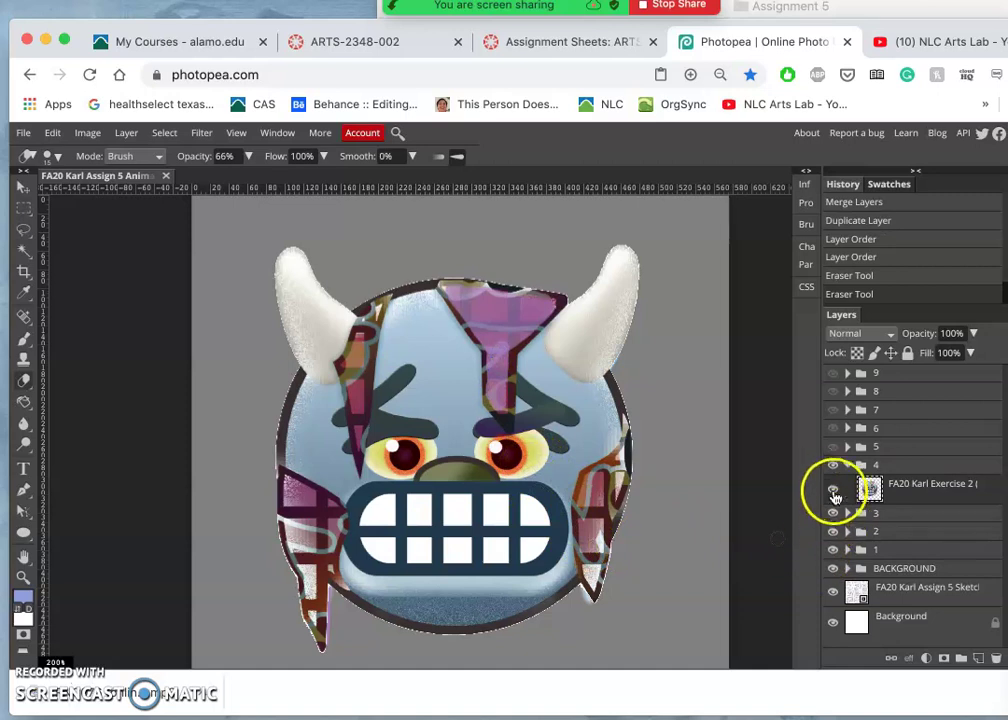
click(834, 489)
click(834, 489)
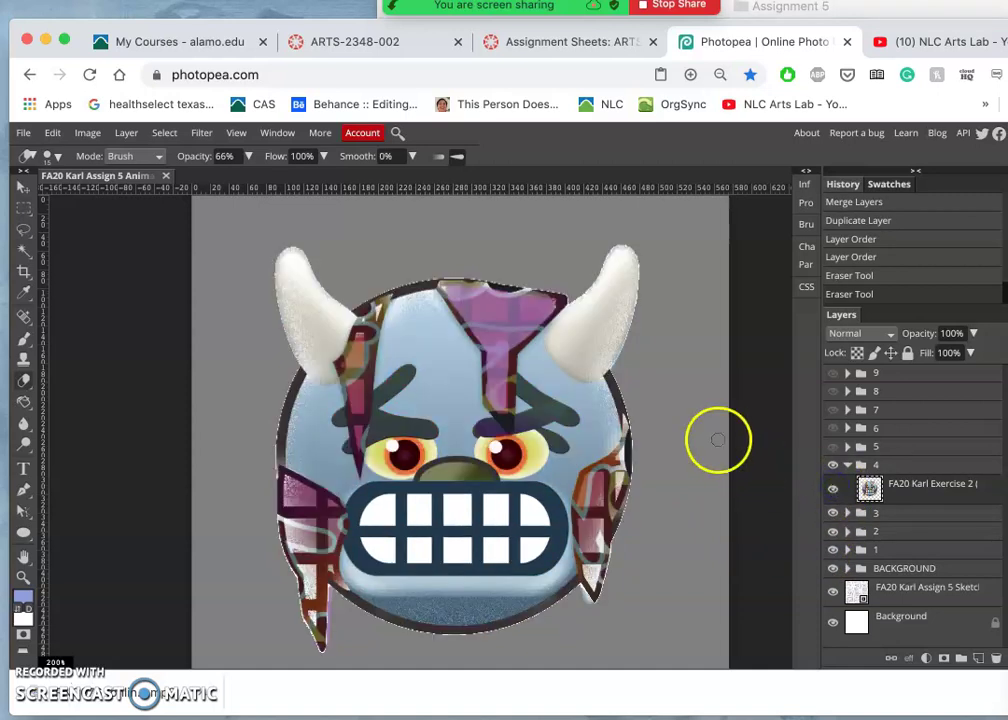
Undo the Eraser strokes on the forehead fabric
key(super+z)
key(super+z)
key(super+z)
key(ctrl+z)
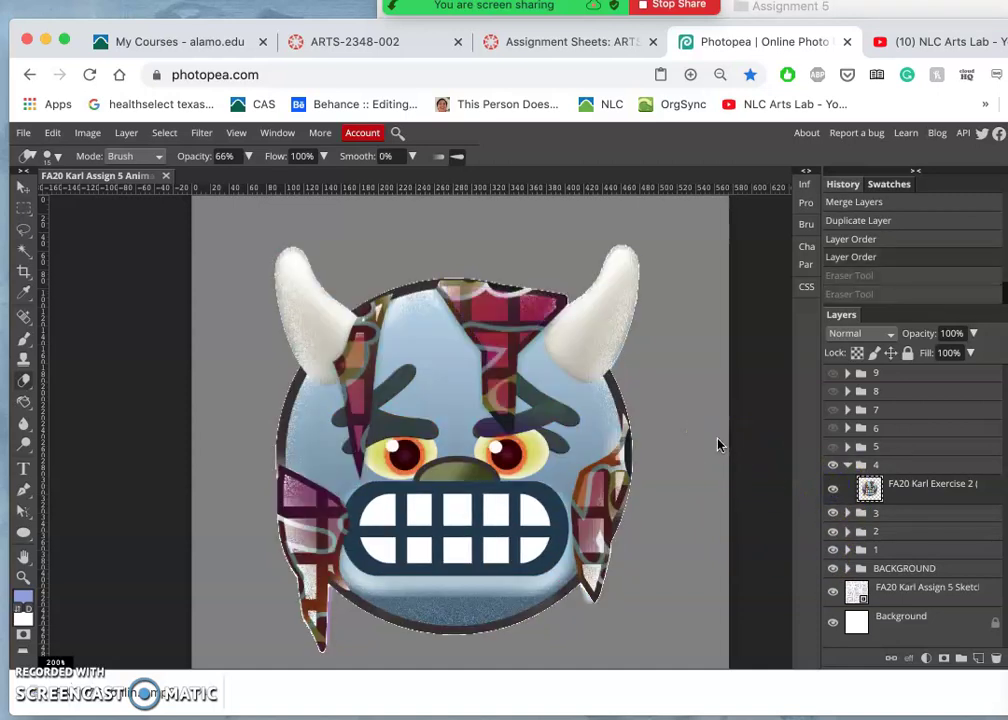
Examine the layers inside group 3 with group 4 hidden, and collapse both groups
click(848, 513)
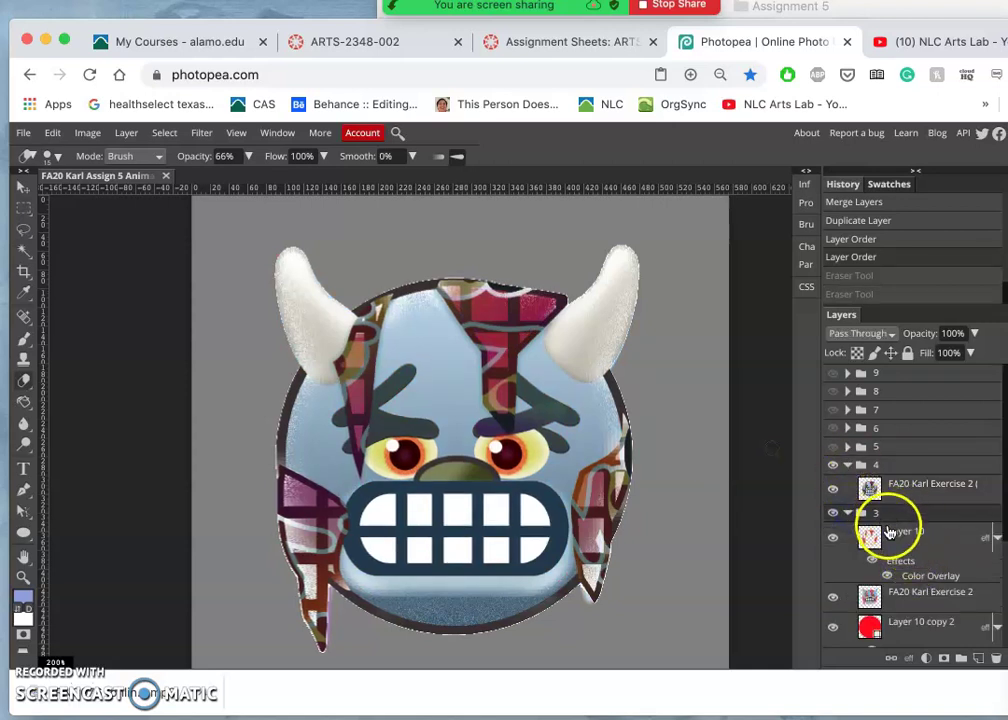
click(895, 533)
scroll(892, 541, down, 1)
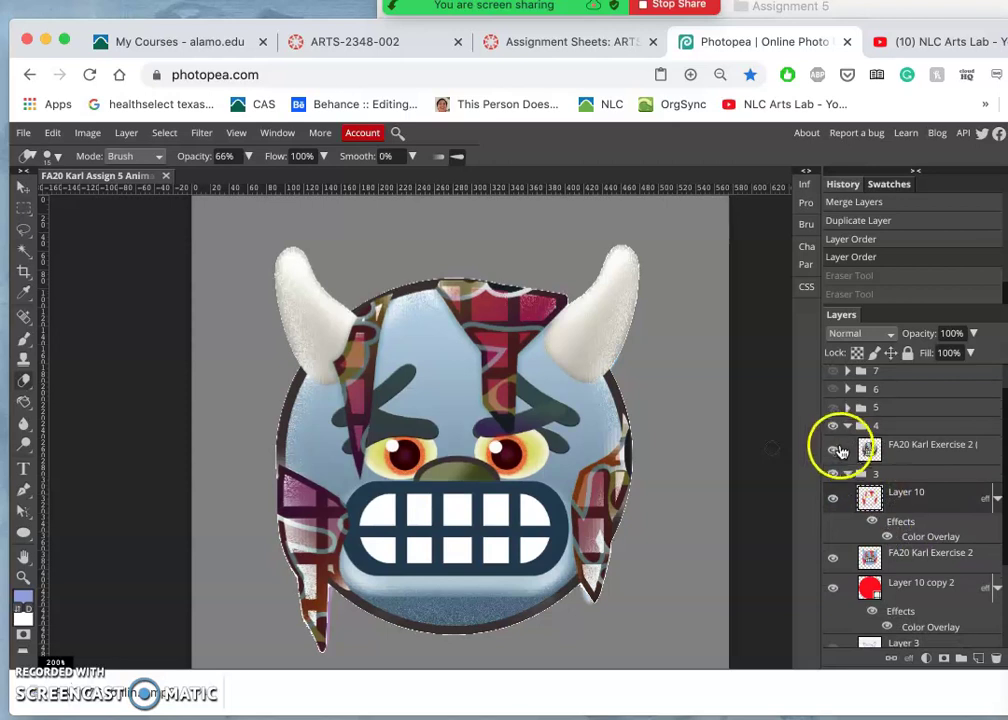
click(833, 431)
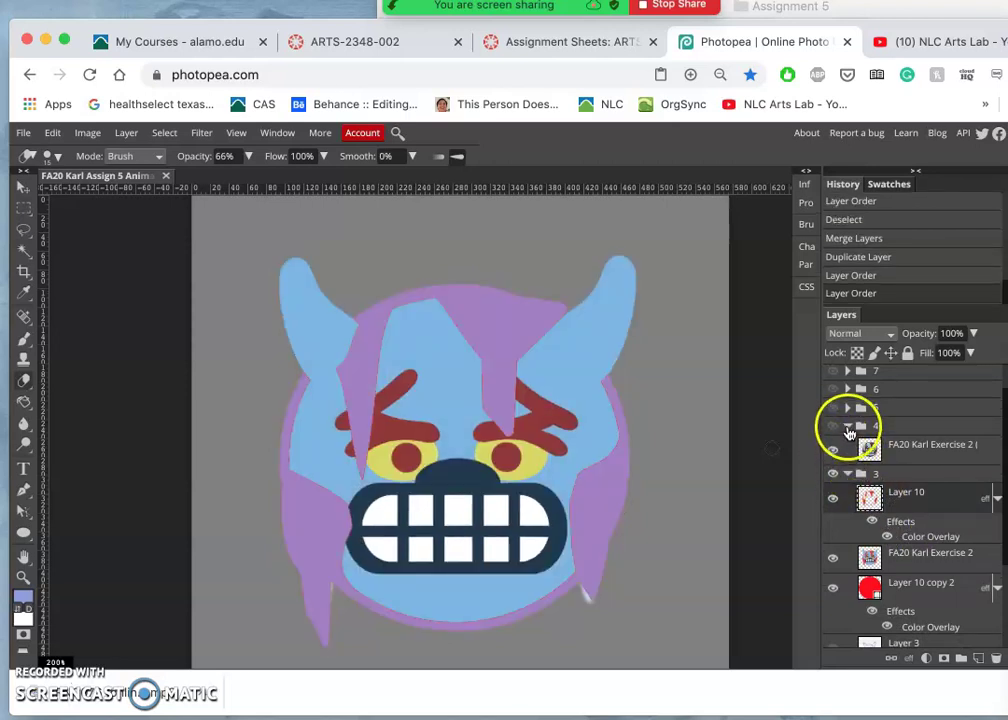
click(848, 428)
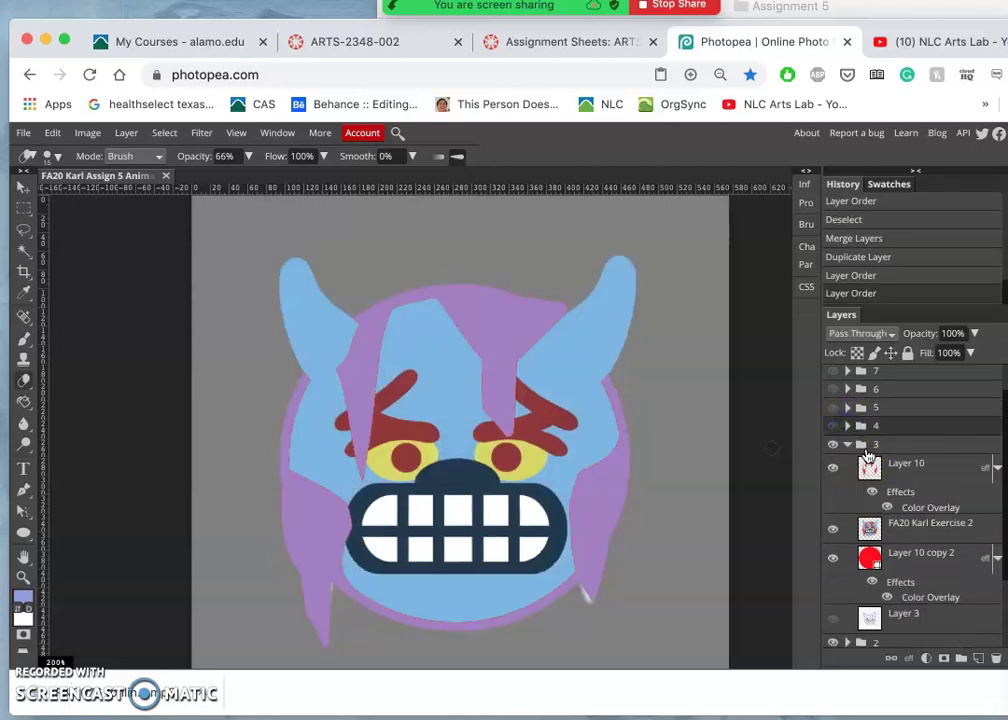
click(847, 444)
Duplicate group 3, merge the duplicate into a single layer, and move it into group 4 above the character artwork
click(874, 483)
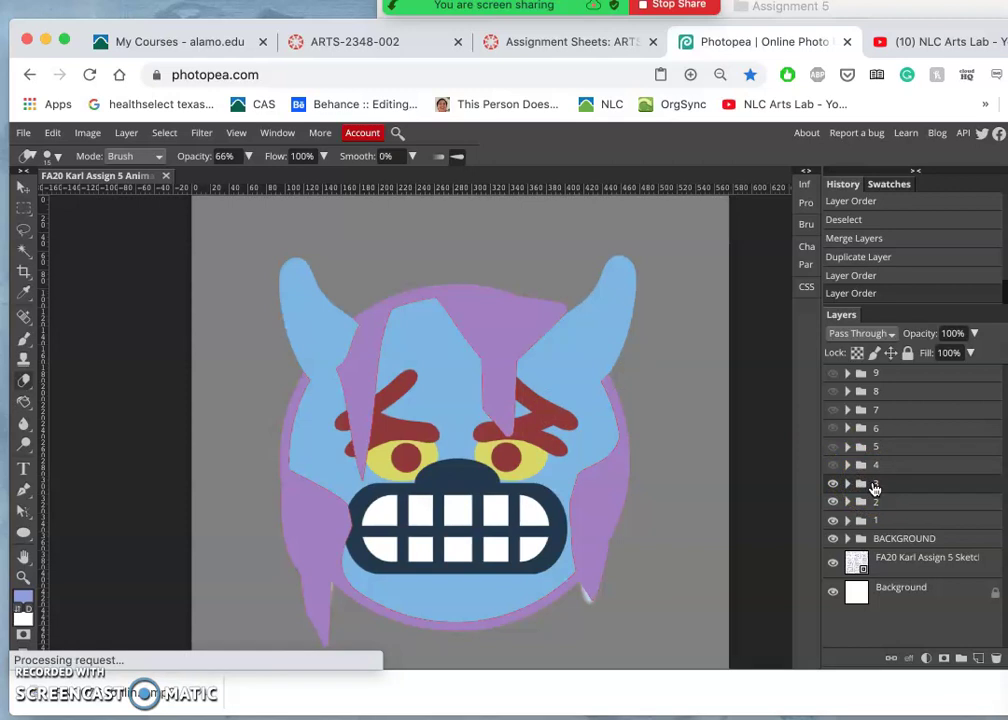
key(super+j)
right_click(879, 485)
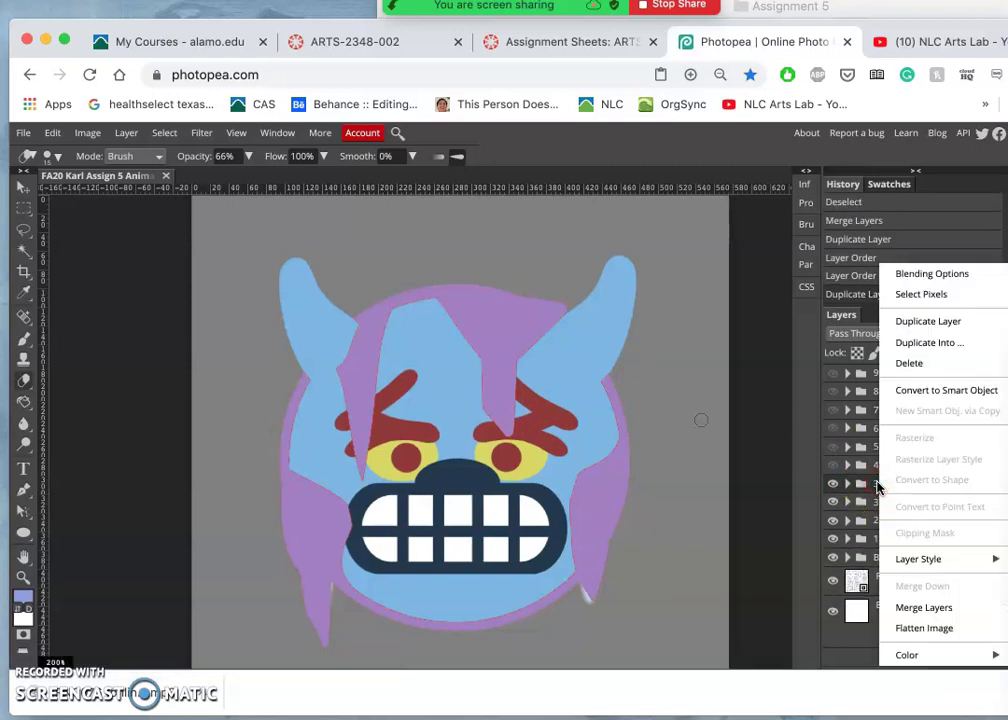
click(911, 610)
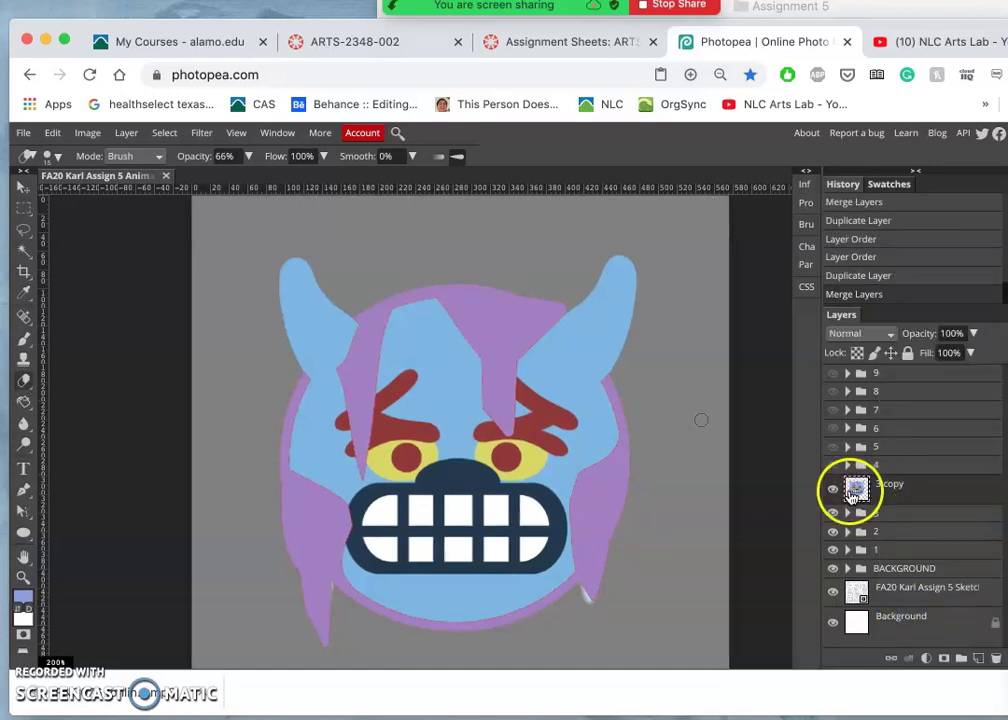
mouse_move(858, 491)
mouse_down()
mouse_move(861, 463)
mouse_move(853, 474)
mouse_up()
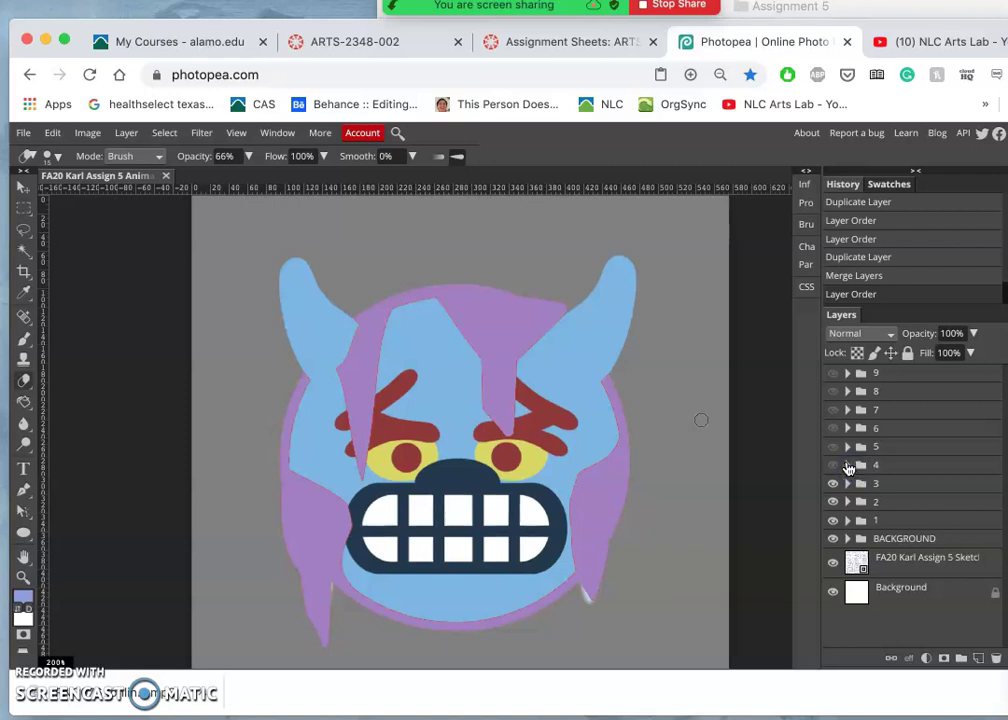
click(848, 467)
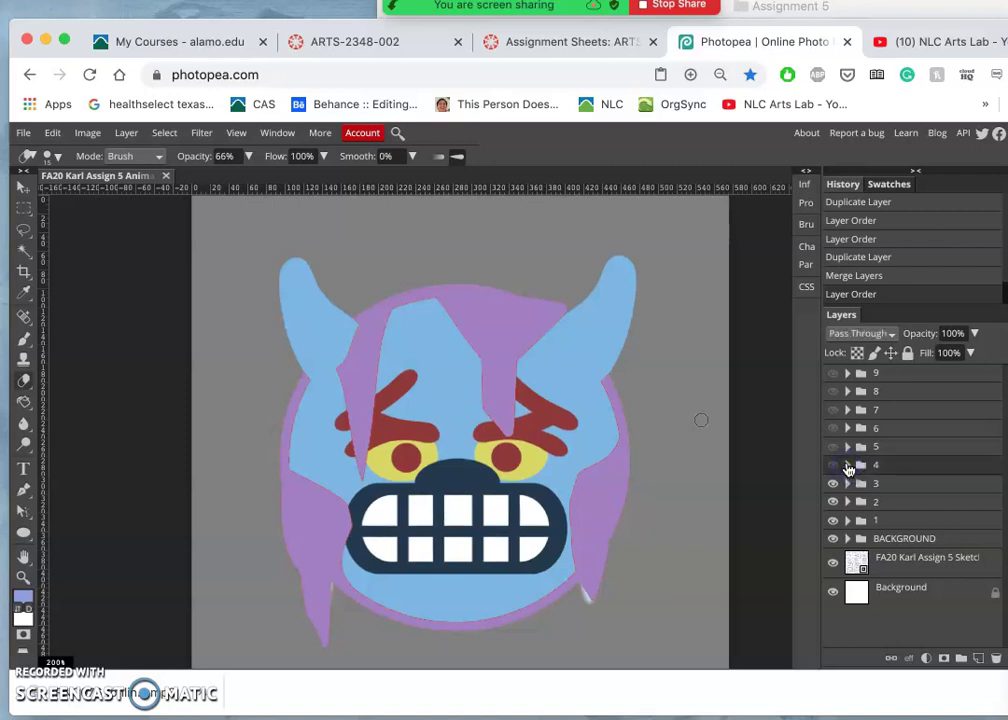
click(848, 466)
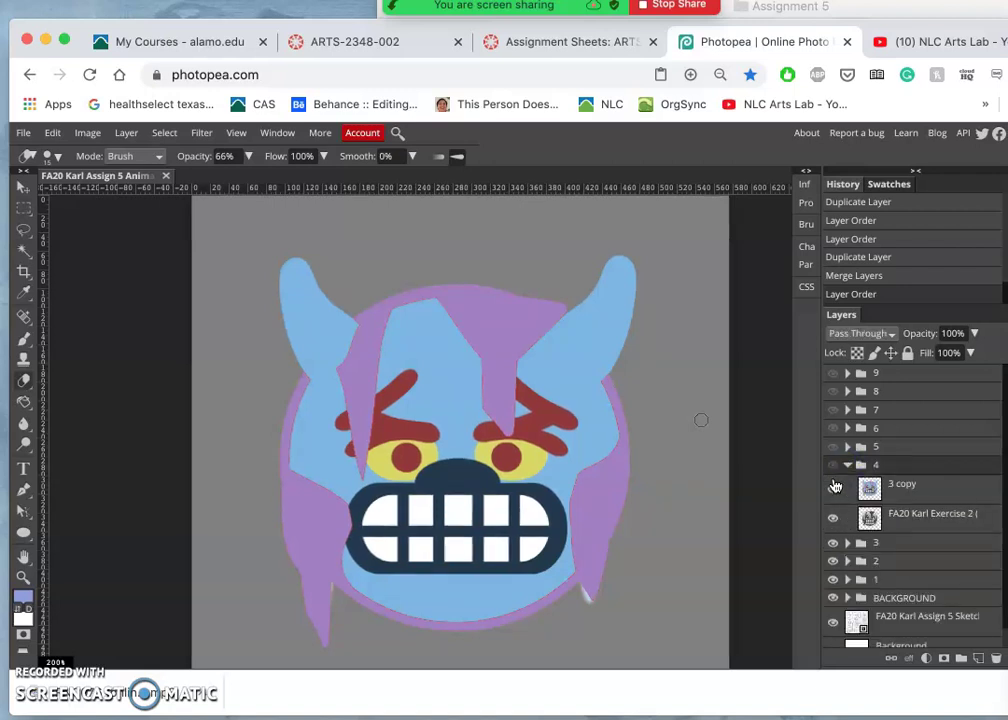
Try different opacities on the merged copy of group 3 with group 4 shown, ending at 100%
super+click(880, 489)
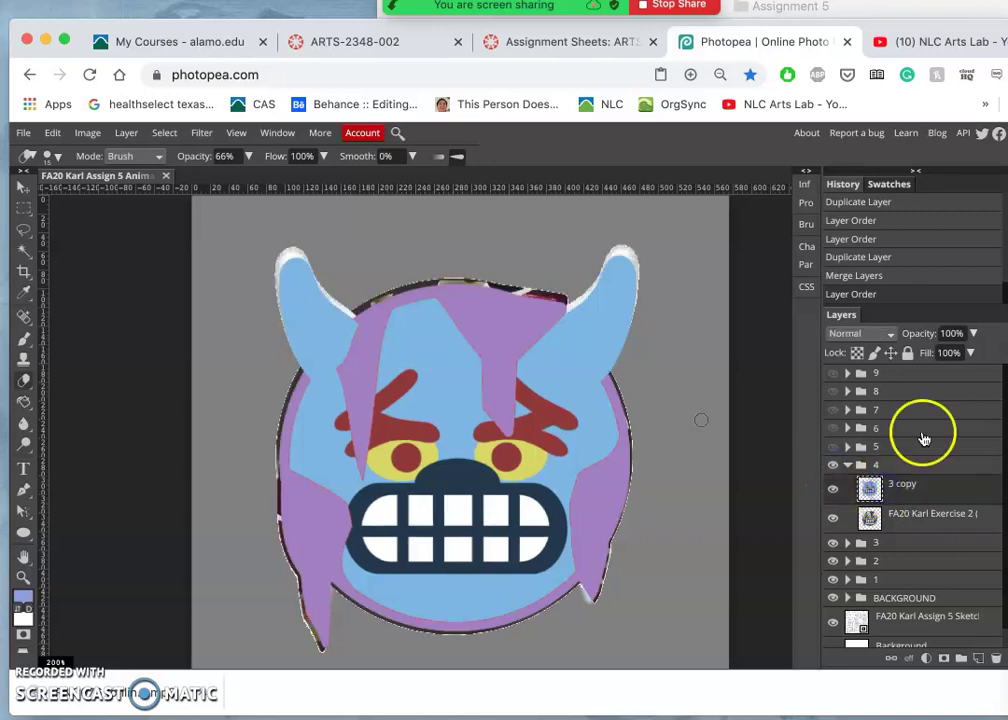
click(974, 334)
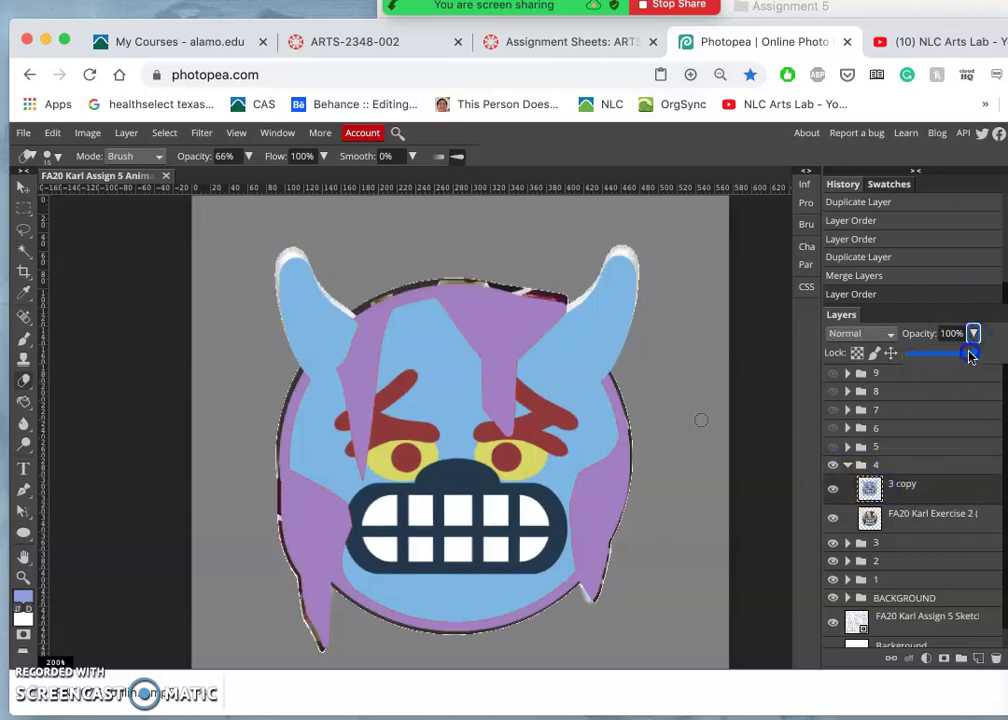
drag(970, 356, 990, 345)
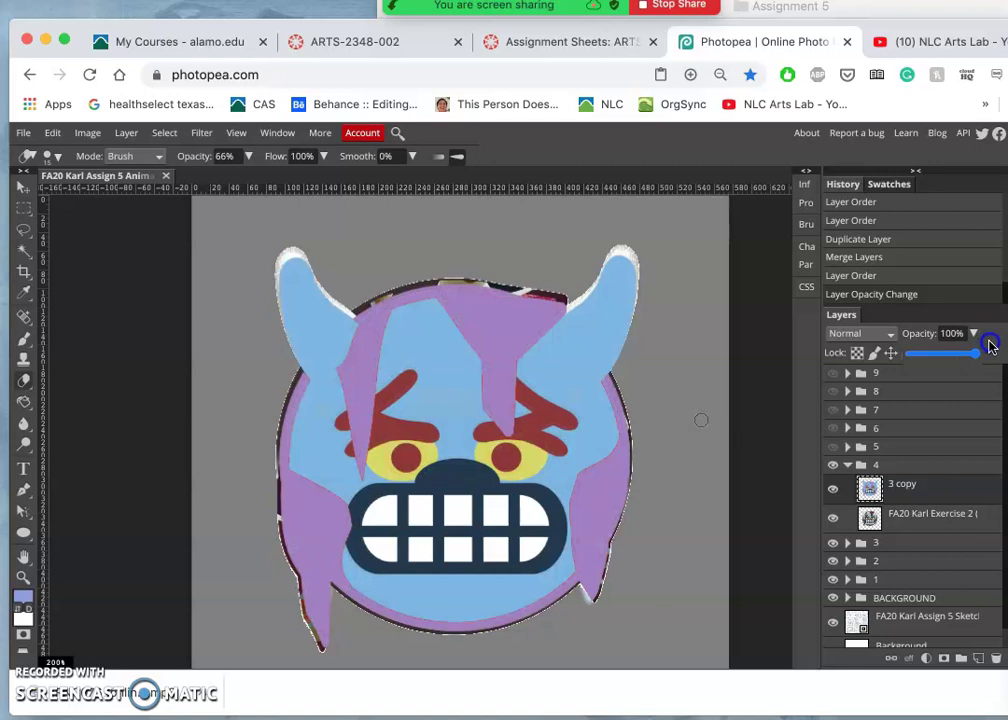
Copy the purple areas of the merged copy to a new layer using the Magic Wand, and hide the merged copy to compare
click(24, 250)
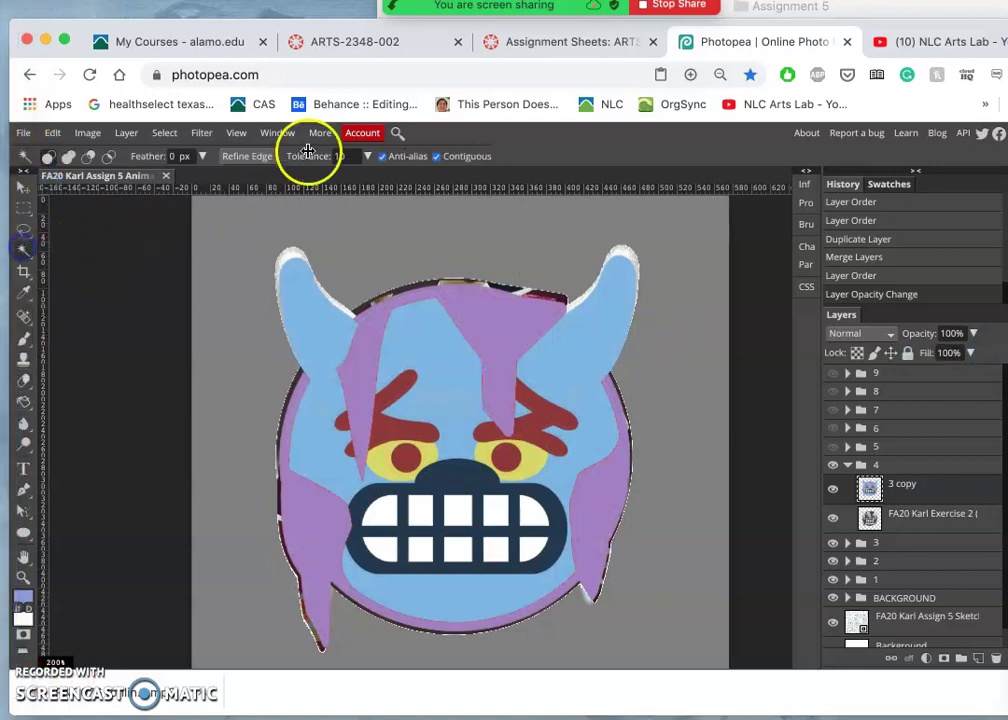
click(478, 326)
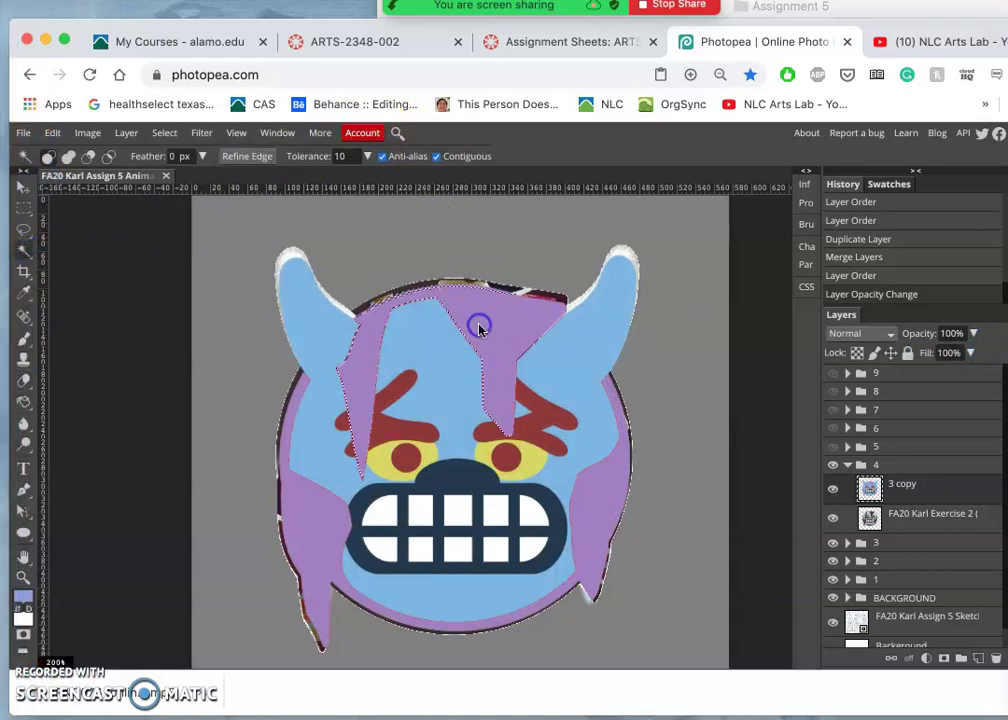
shift+click(311, 545)
shift+click(311, 543)
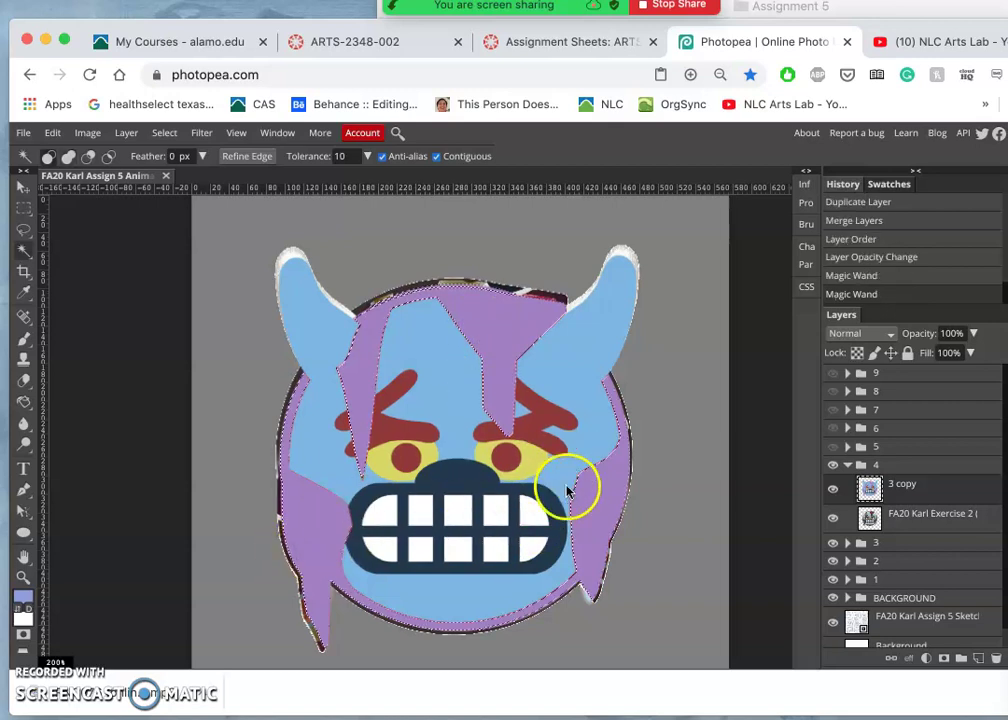
key(super+j)
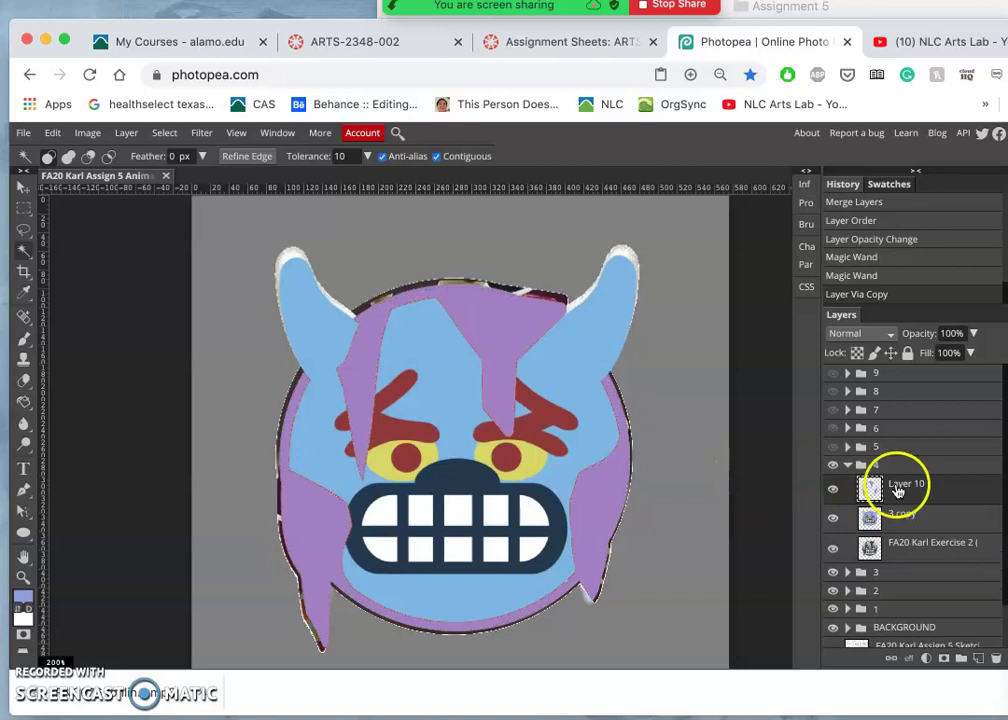
click(834, 518)
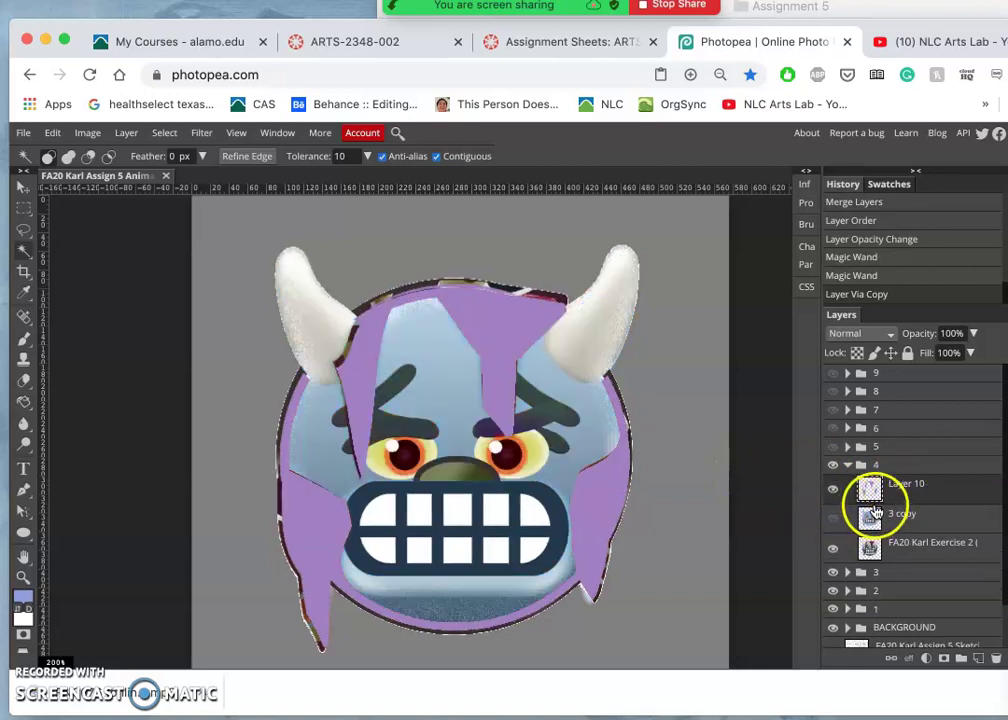
click(832, 490)
click(832, 490)
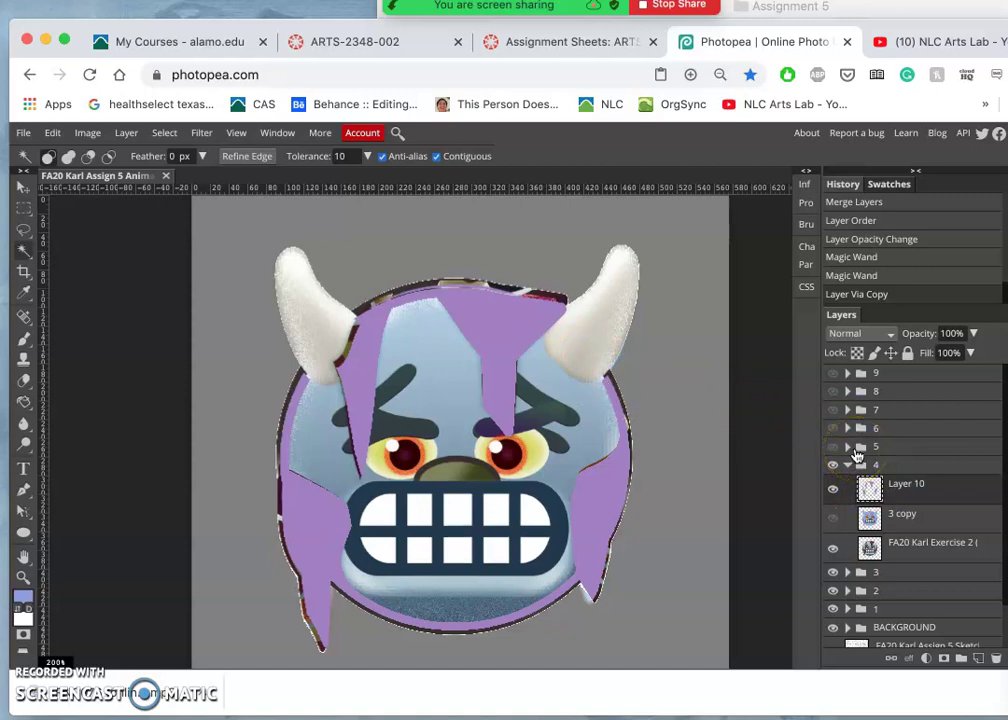
Stretch the new purple layer with Free Transform to about 102% height and 102% width so it covers the fabric areas
key(ctrl+t)
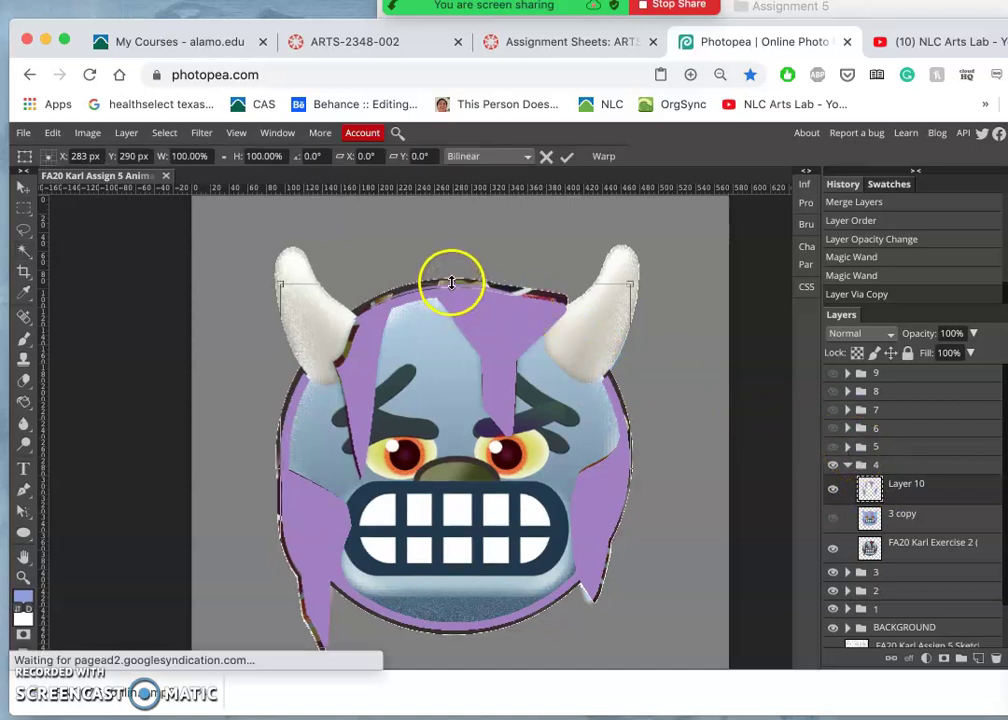
drag(451, 282, 451, 275)
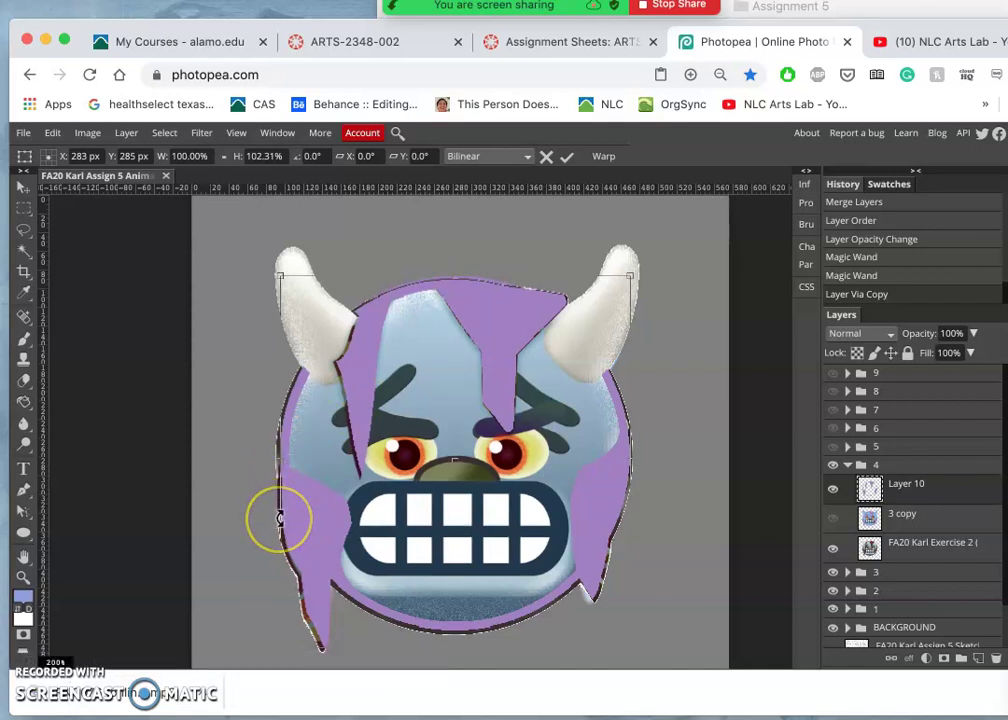
key(Return)
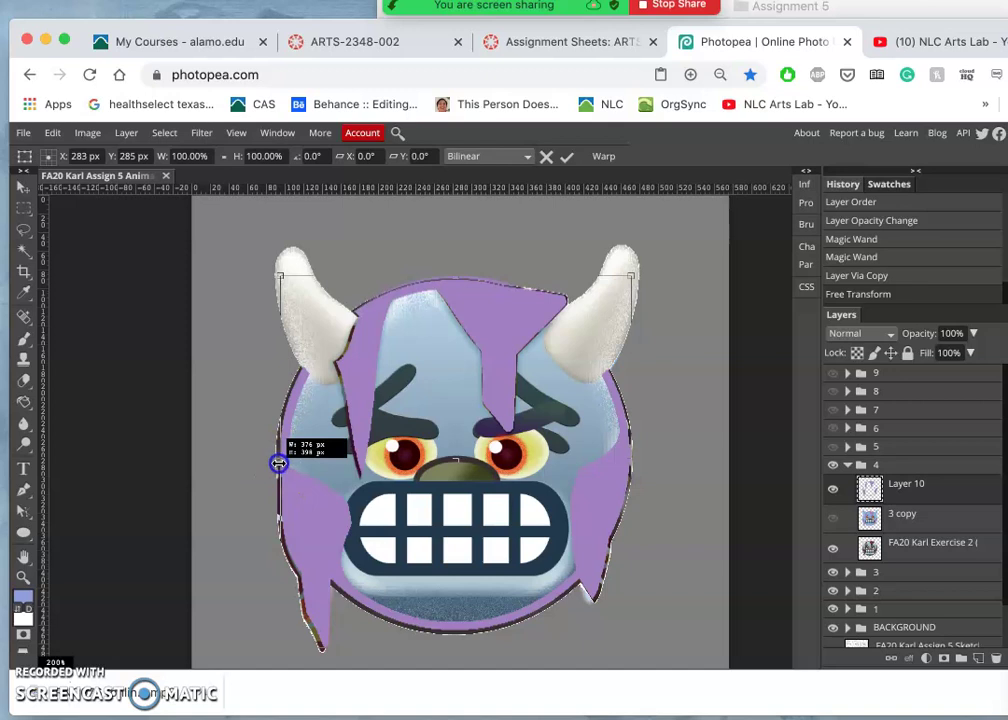
drag(279, 463, 277, 463)
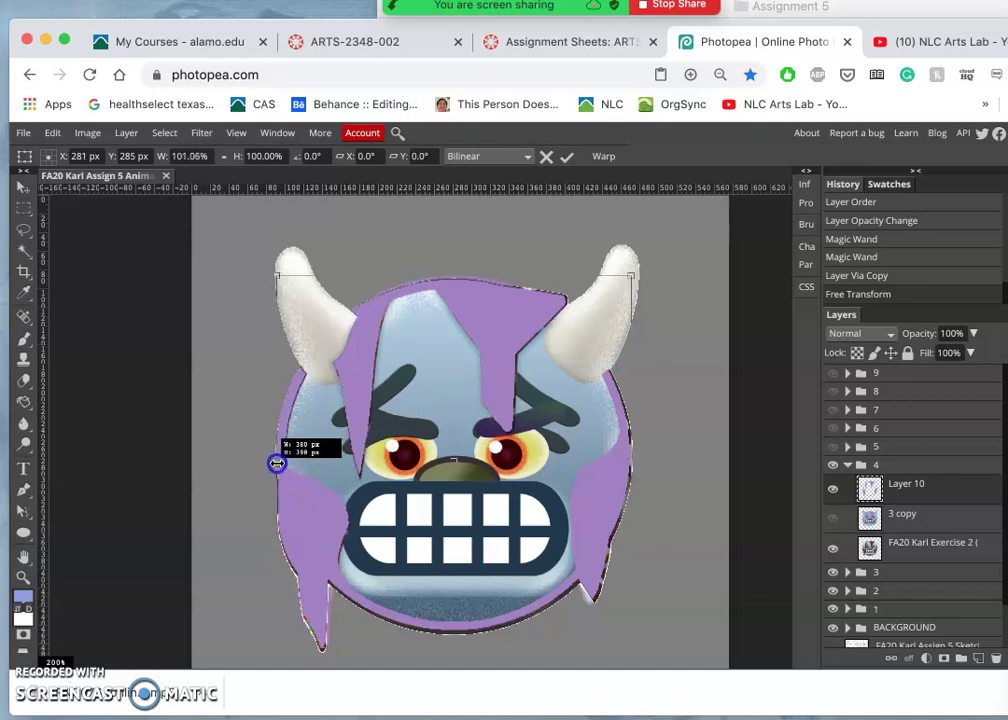
click(629, 461)
drag(629, 461, 634, 461)
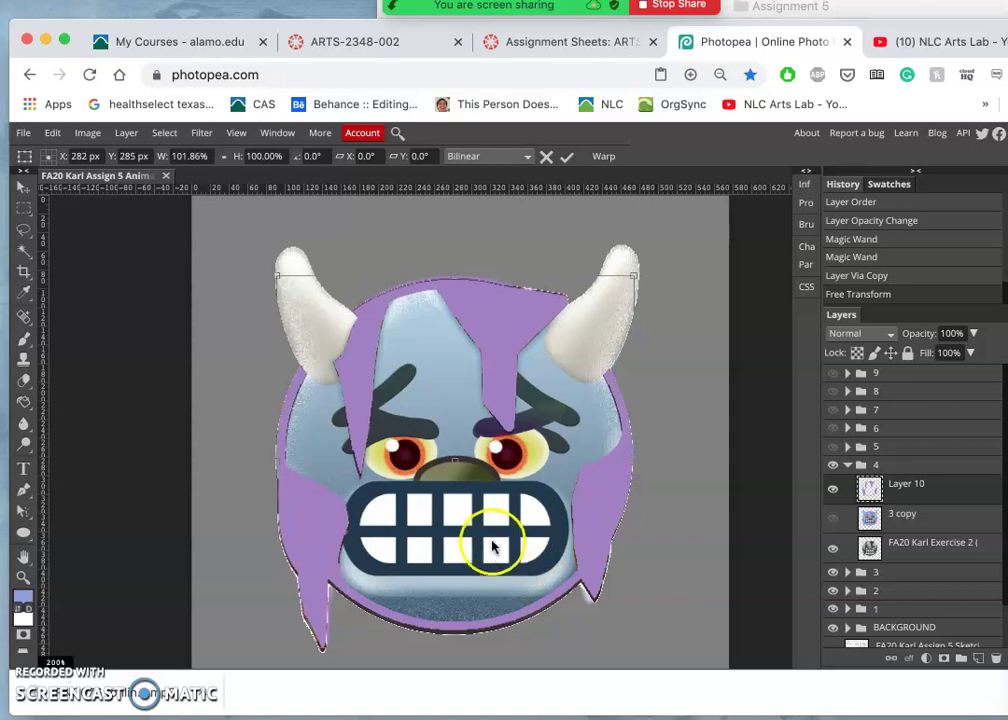
key(Return)
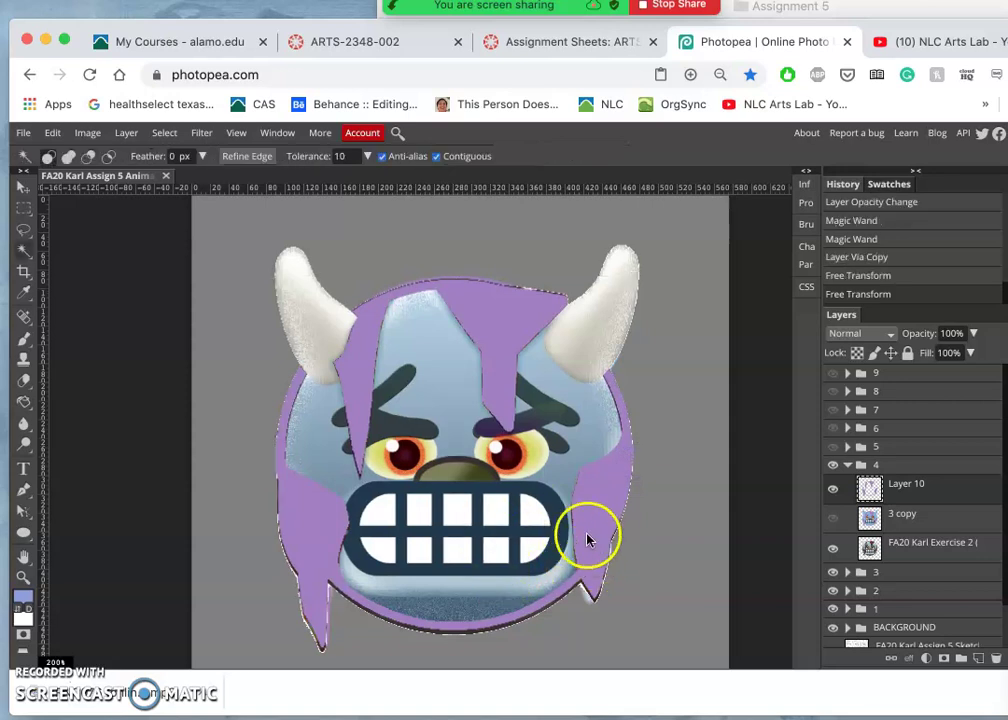
Set the stretched purple layer's opacity to 54% and compare the result with the merged copy of group 3 shown and hidden
click(834, 489)
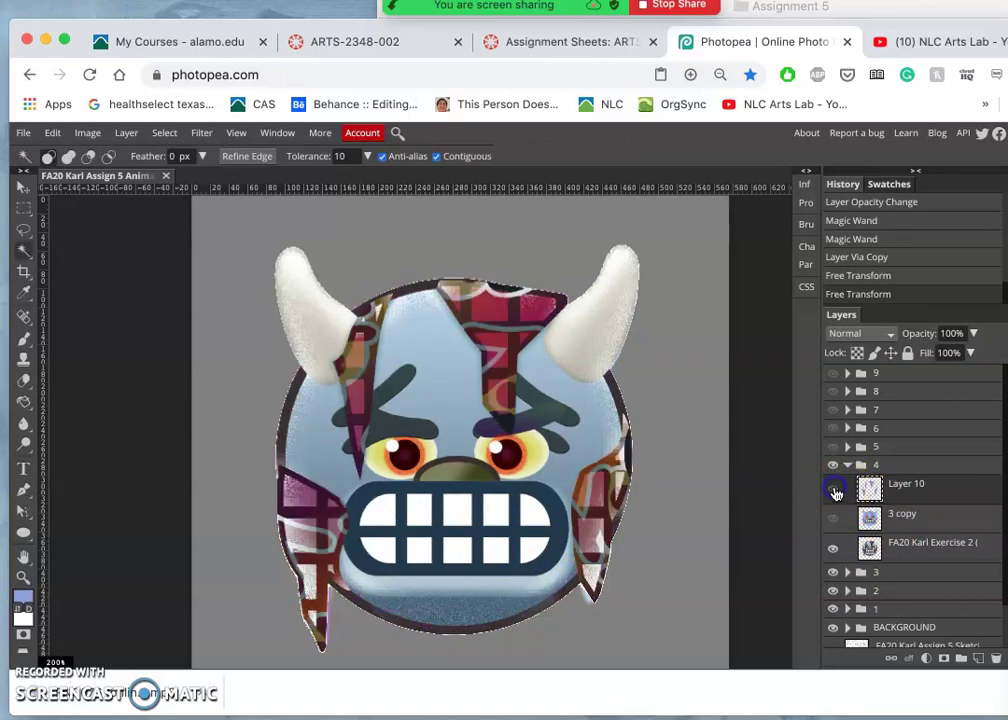
click(835, 490)
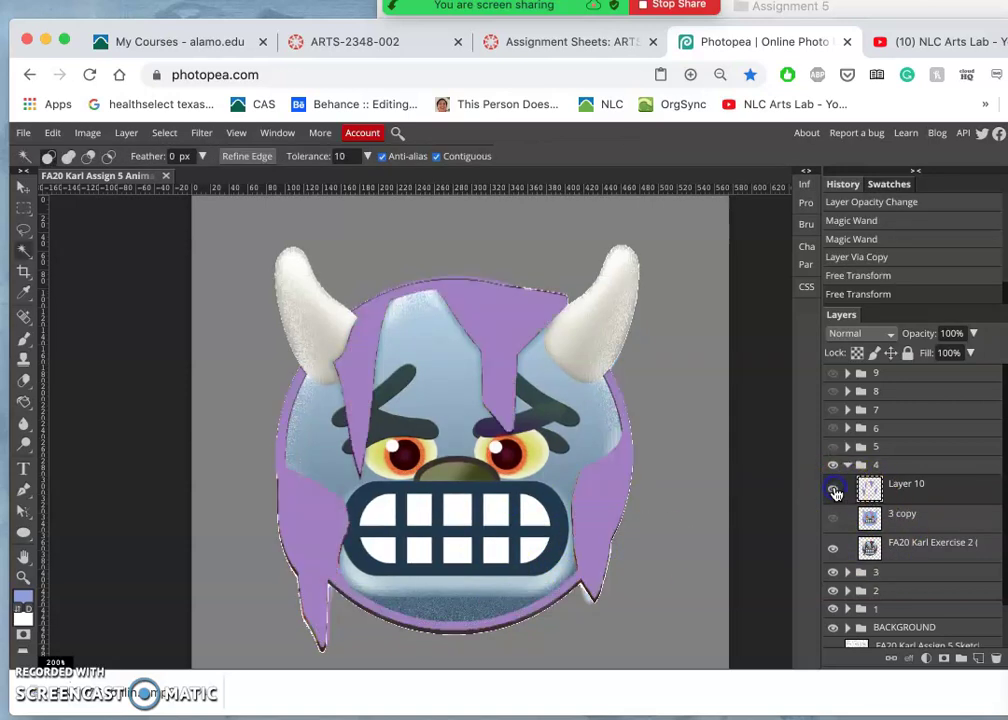
click(973, 334)
drag(945, 353, 942, 353)
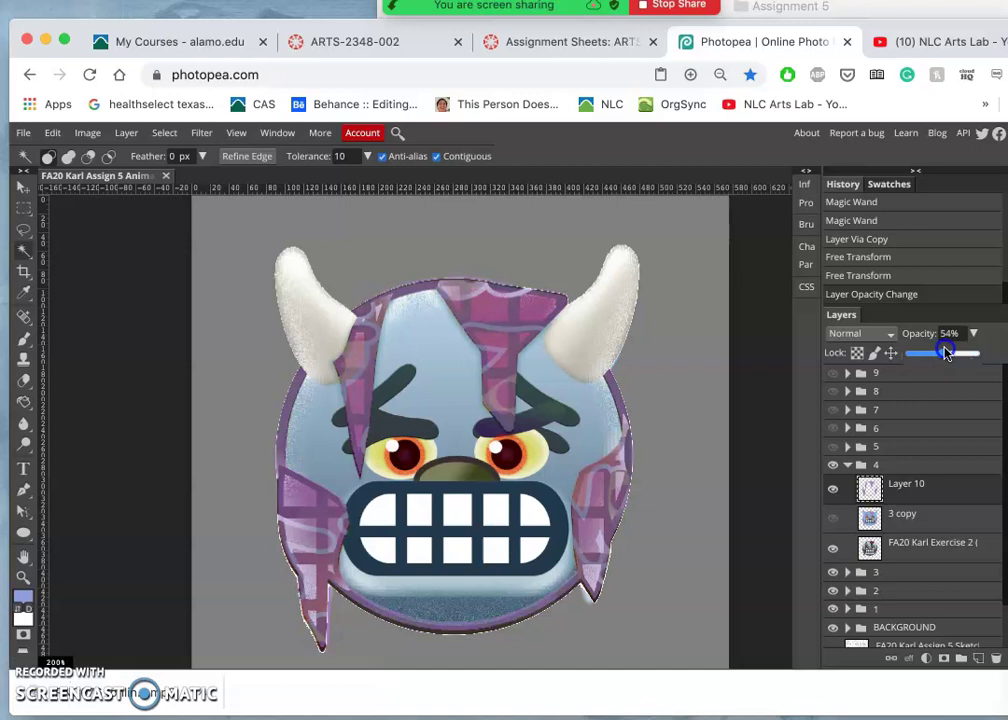
click(835, 524)
click(835, 524)
click(834, 522)
click(834, 522)
Copy the dark nose and mouth shape of the merged copy to a new layer using the Magic Wand, and hide the merged copy
click(866, 515)
click(834, 522)
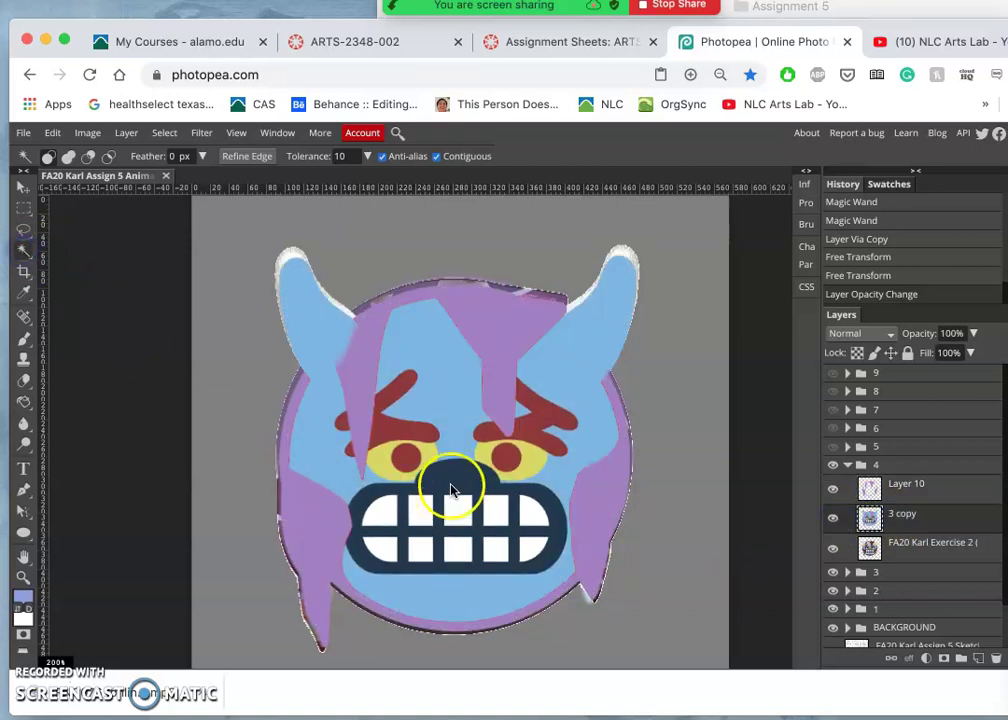
click(456, 479)
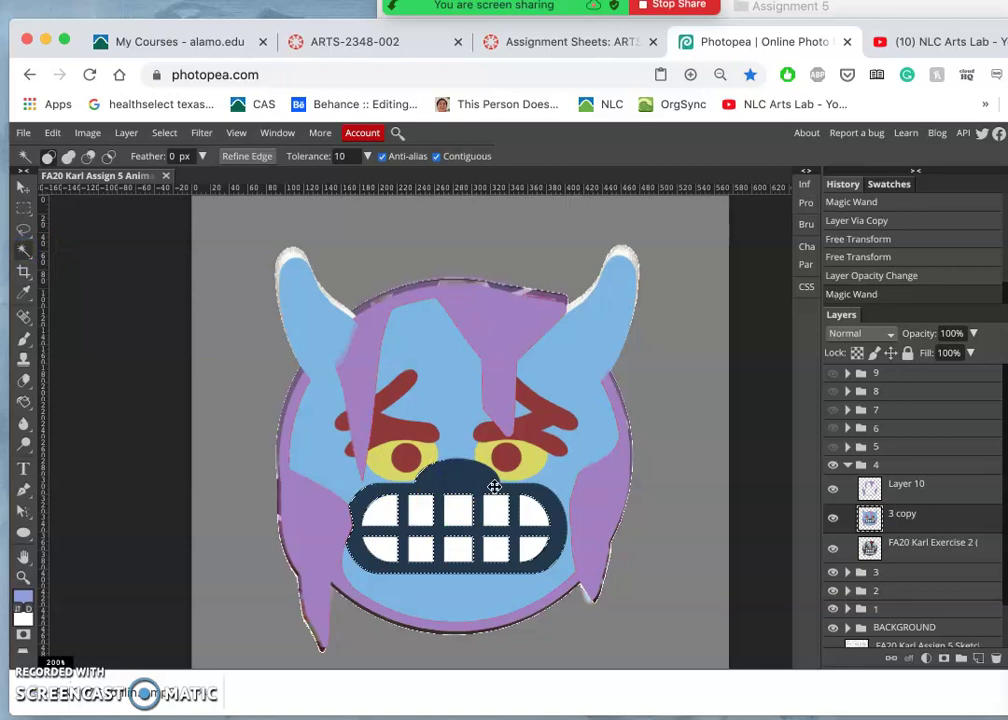
key(ctrl+j)
click(833, 547)
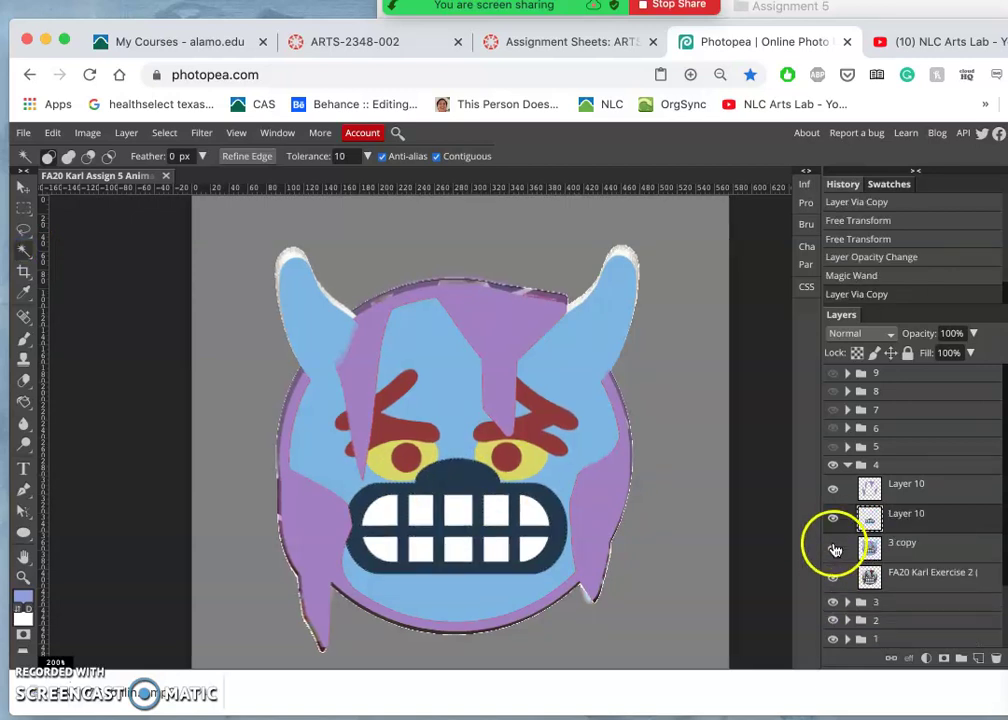
Set the nose and mouth layer's opacity to 52% and compare the face with the purple layer hidden and shown
click(973, 336)
click(950, 354)
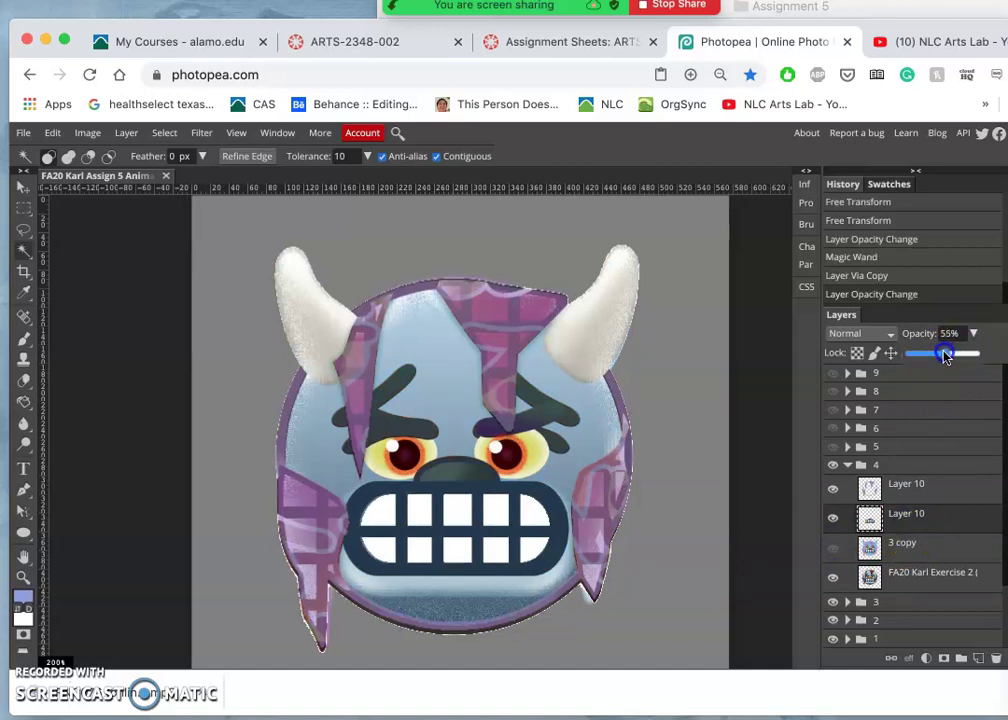
drag(946, 356, 944, 355)
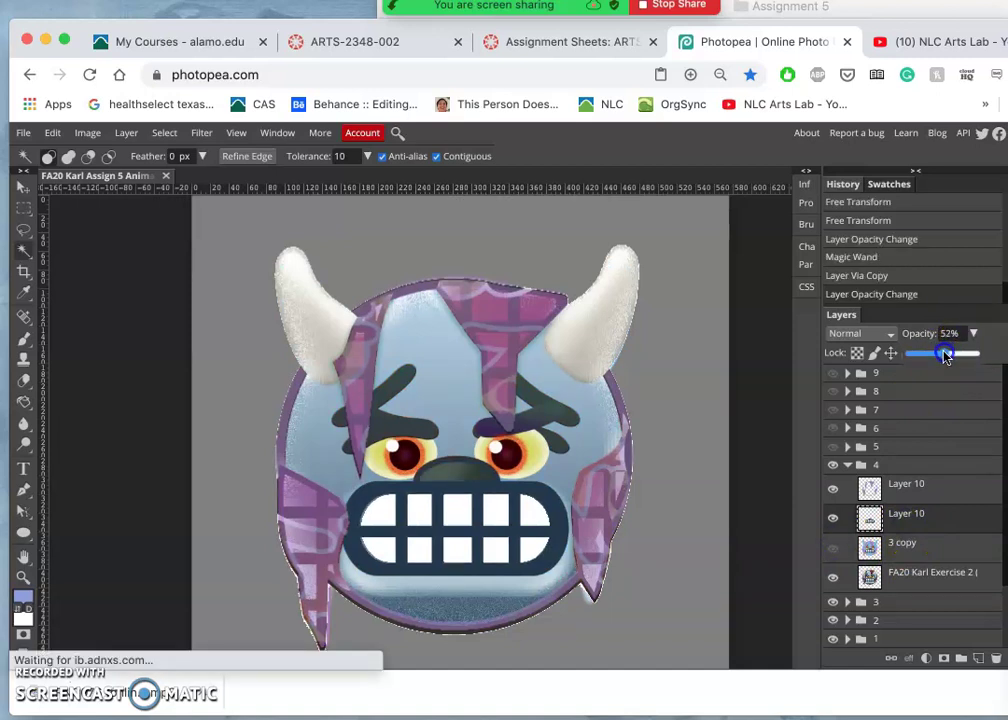
click(832, 495)
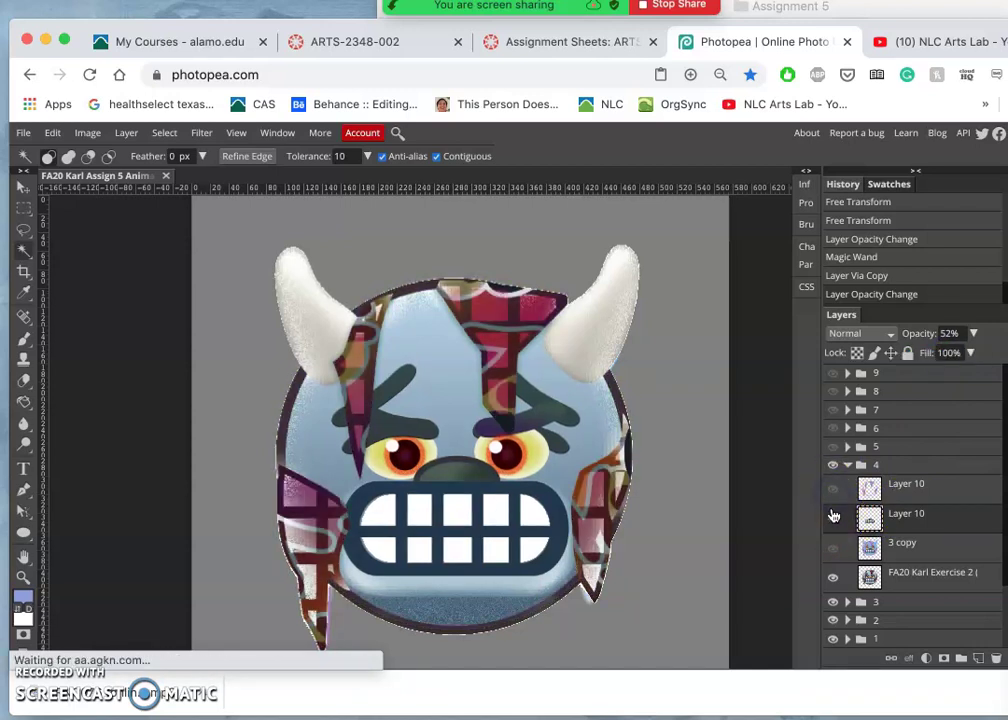
click(833, 490)
Copy the light blue face and horn areas of the merged copy to a new layer using the Magic Wand, and hide the merged copy
click(836, 549)
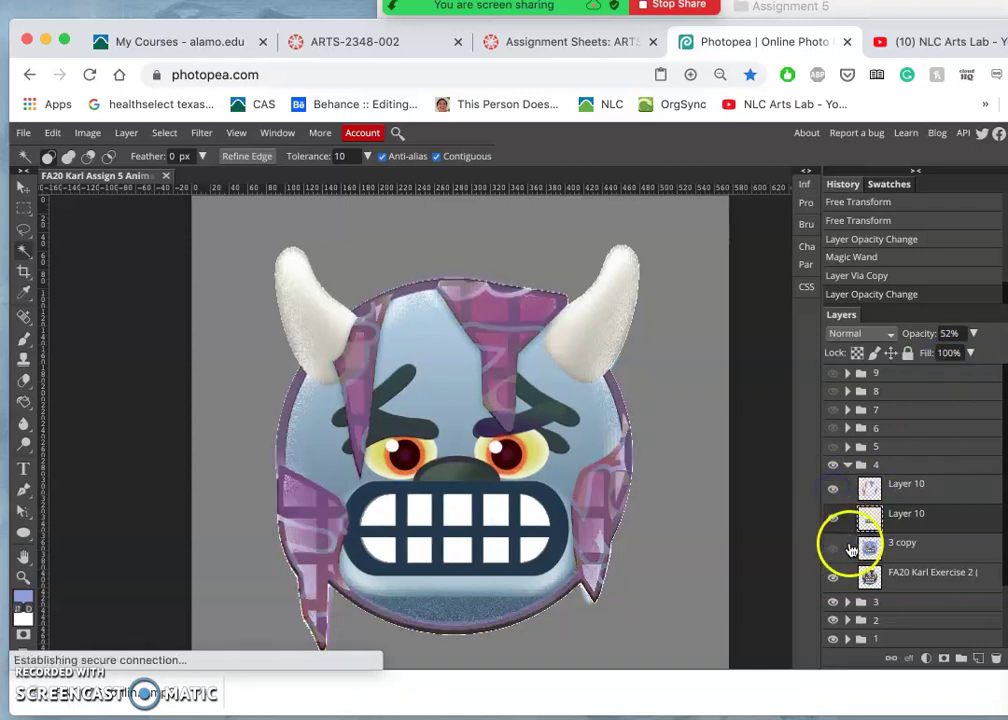
click(908, 548)
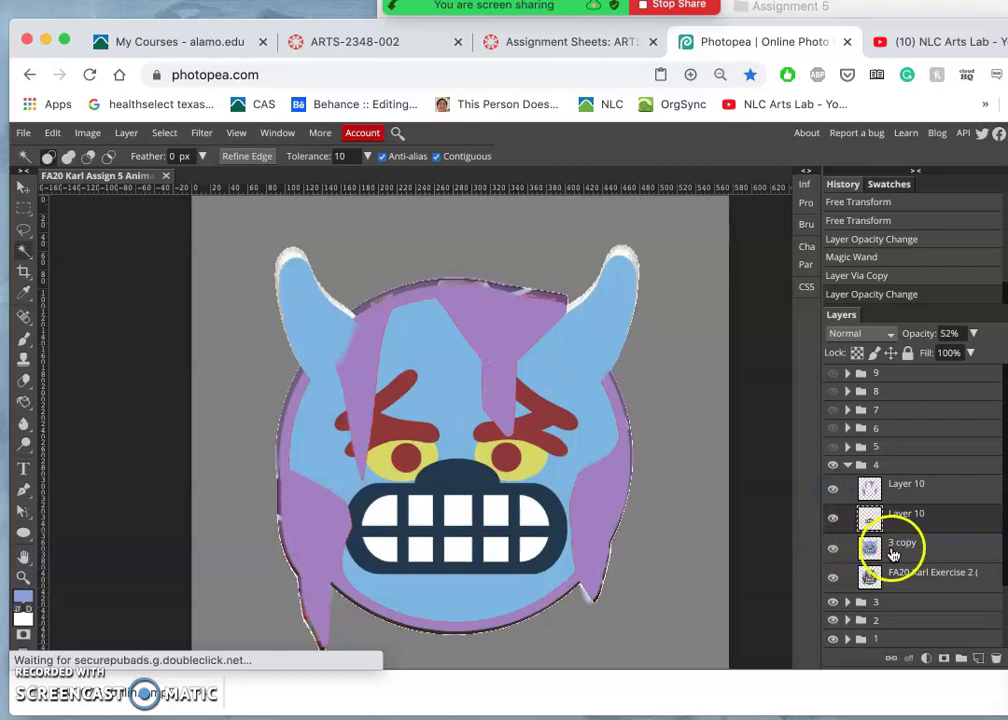
click(611, 306)
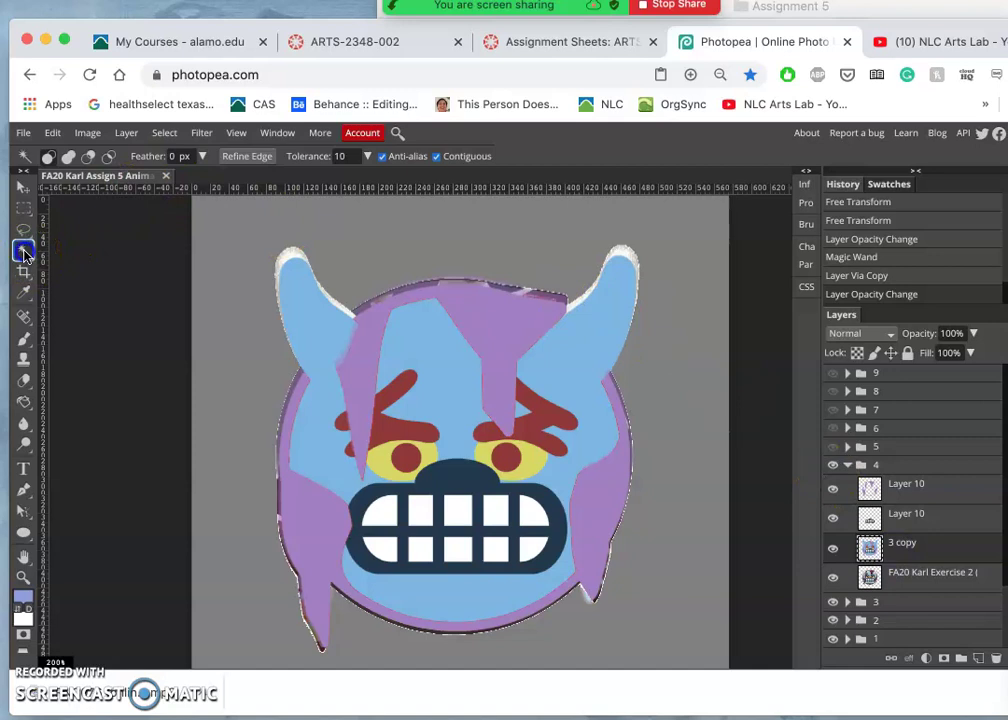
click(583, 332)
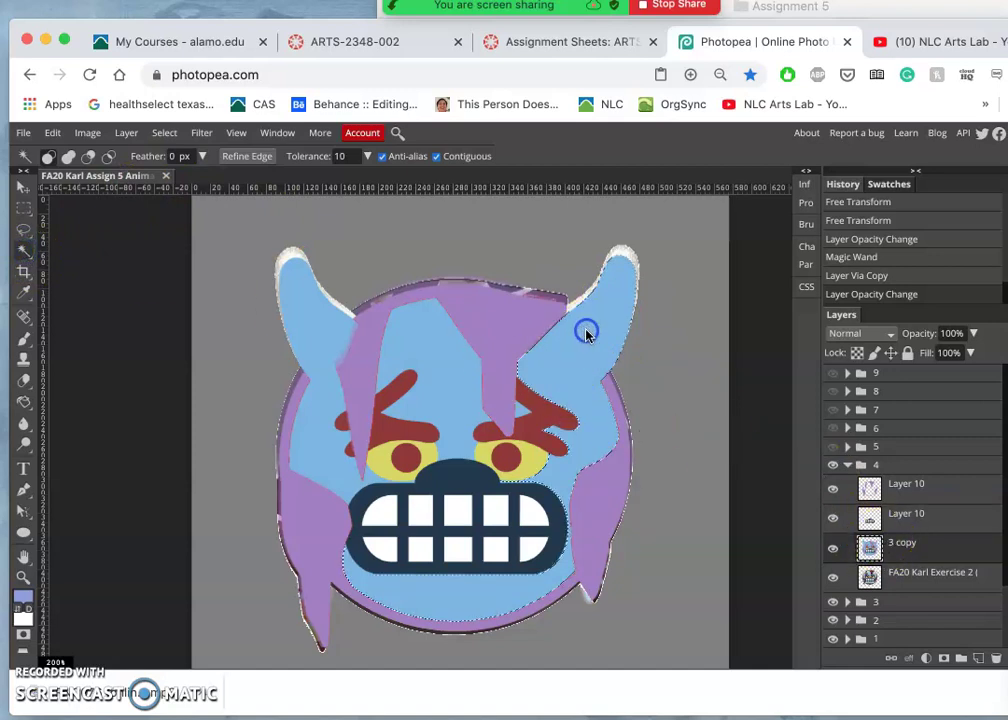
shift+click(331, 338)
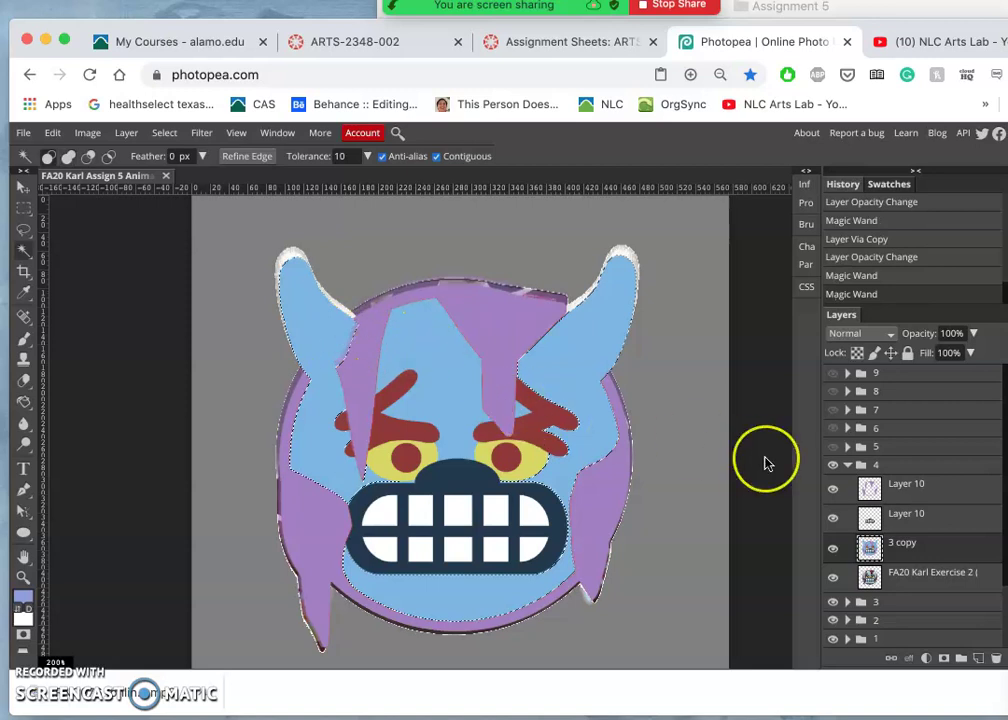
key(super+j)
click(833, 578)
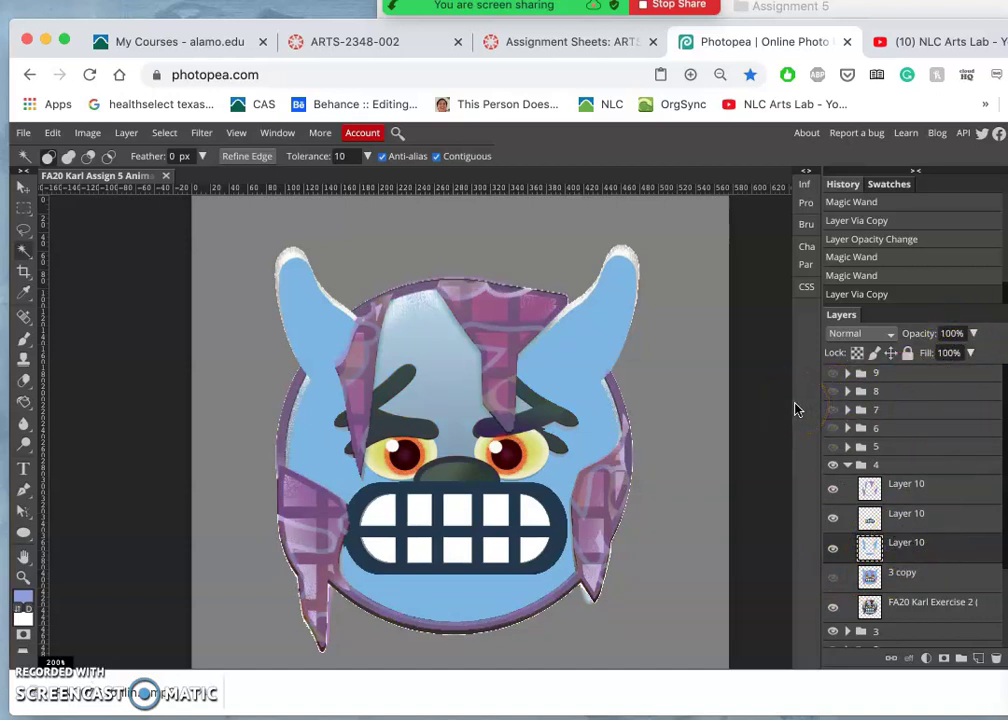
Stretch the light blue layer with Free Transform to about 103% height and slightly wider so it covers the horns
key(ctrl+d)
key(ctrl+t)
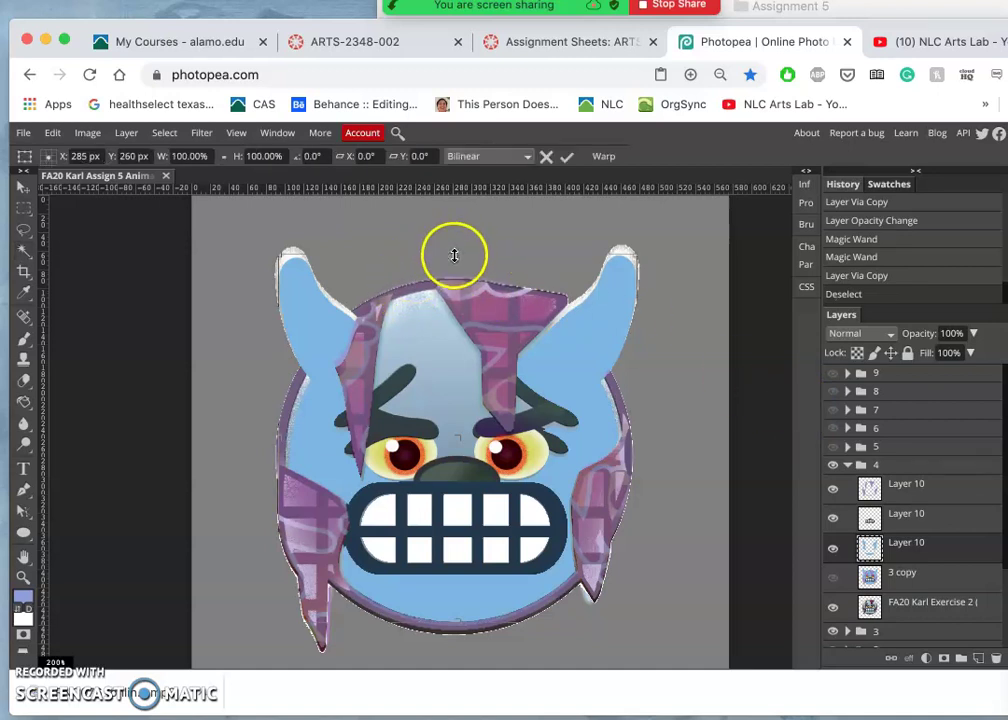
drag(454, 255, 454, 245)
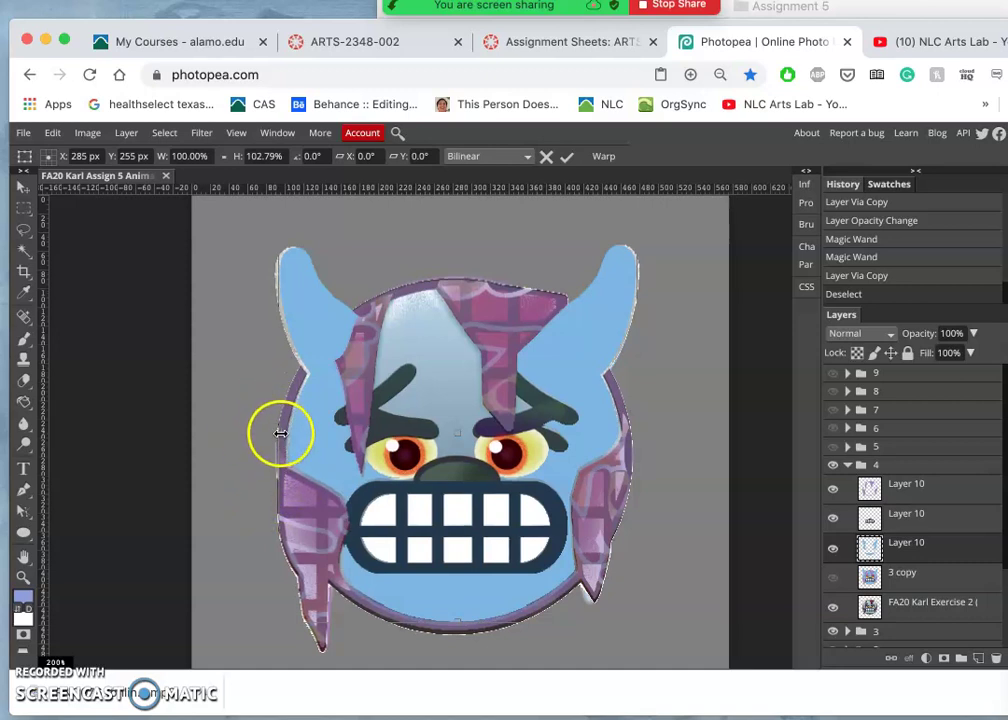
drag(280, 432, 273, 433)
key(Return)
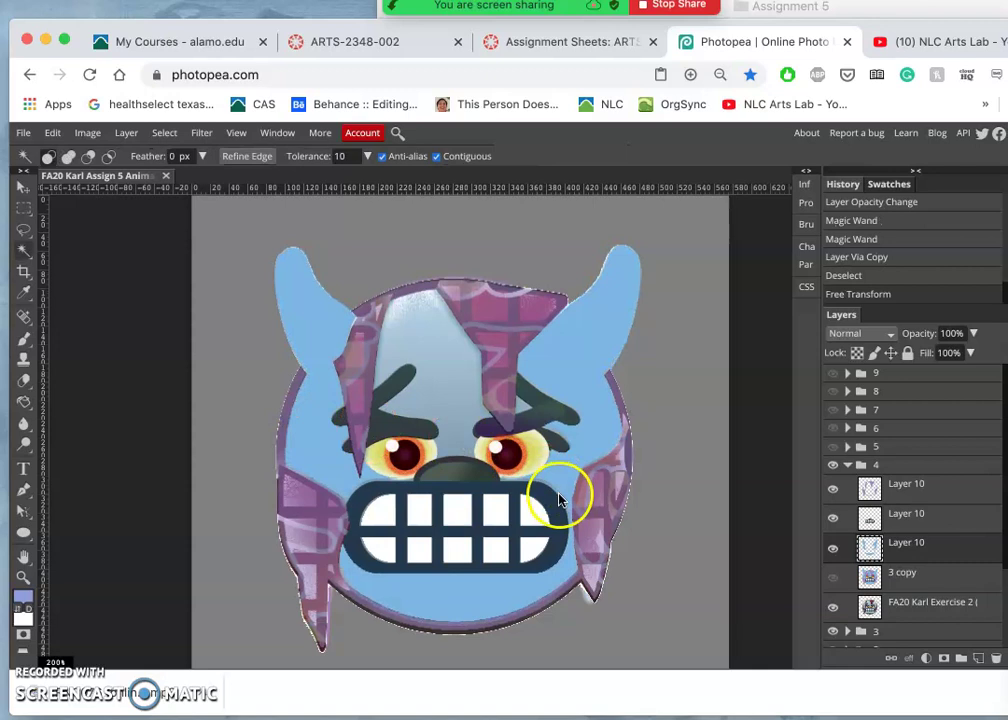
Compare the face with the light blue layer hidden and shown, and set that layer's opacity to 52%
click(834, 551)
click(834, 551)
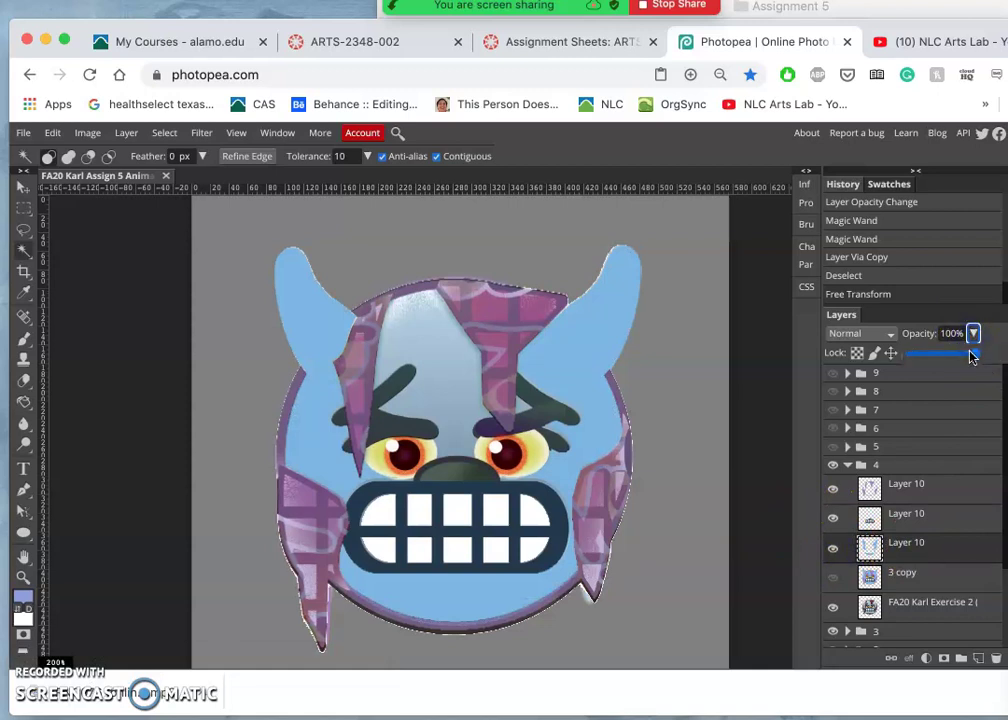
drag(971, 356, 942, 360)
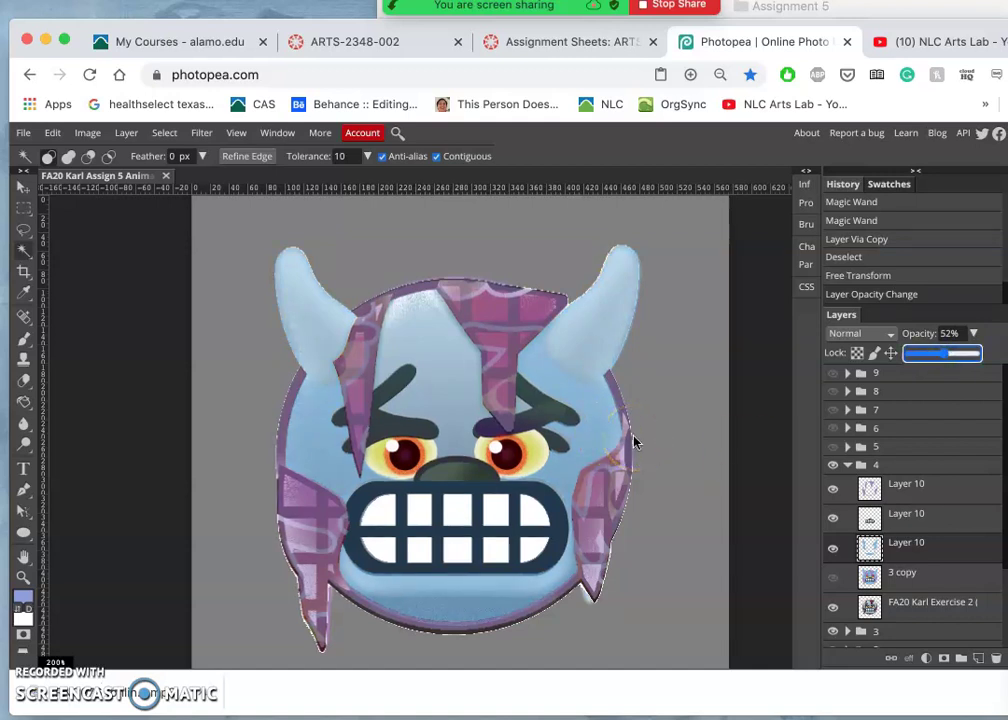
click(682, 423)
Collapse group 4 and toggle its visibility repeatedly to compare the transition frame with group 3
click(836, 489)
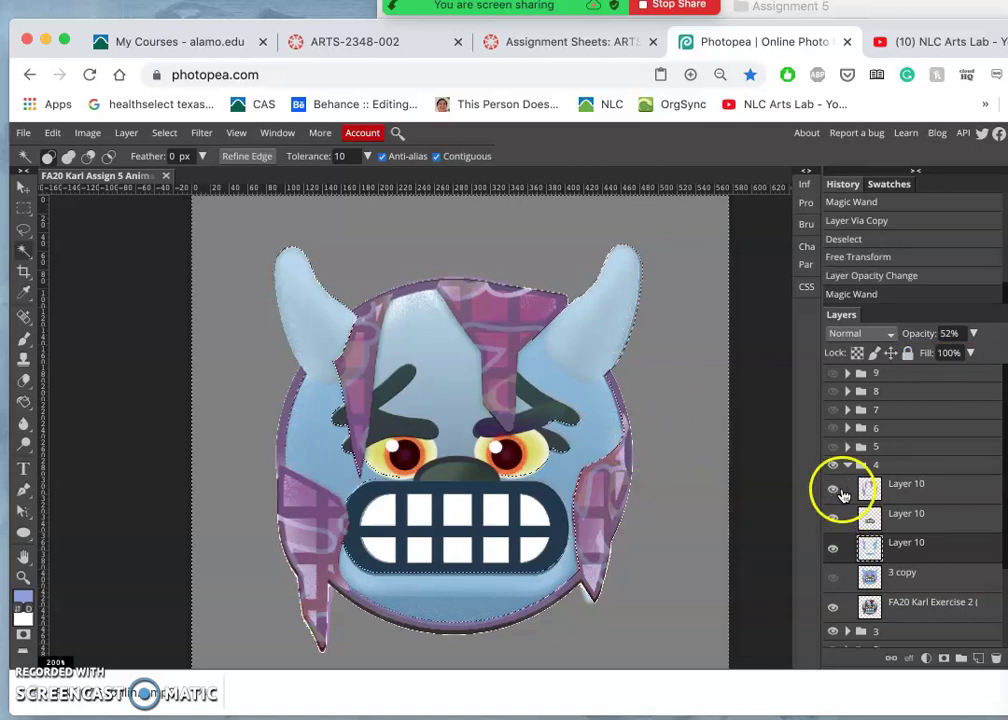
click(846, 466)
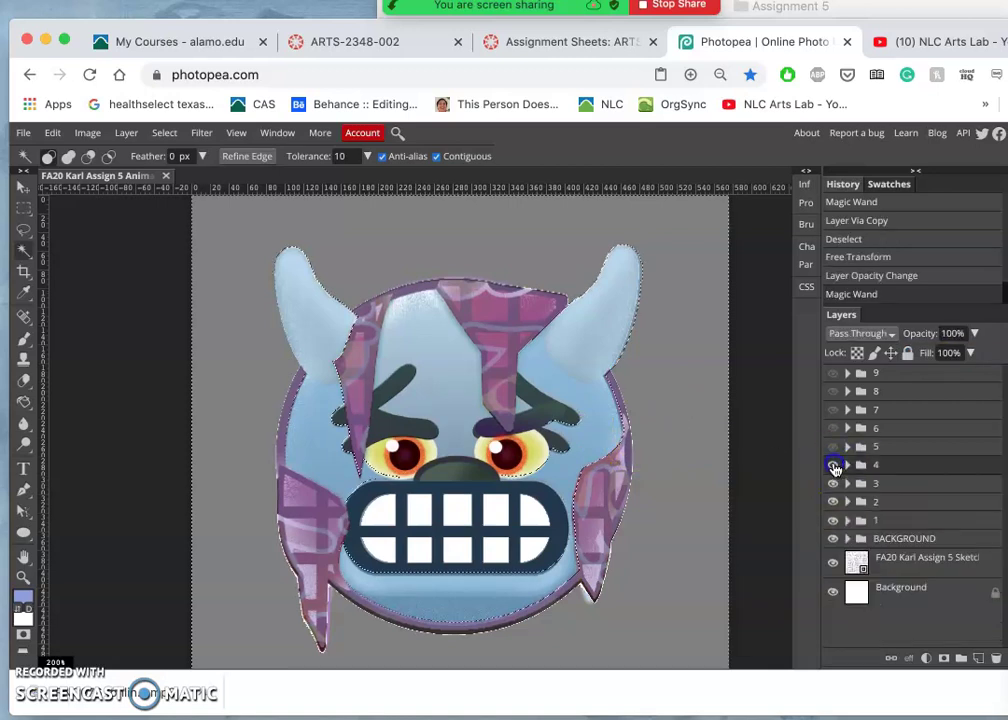
click(834, 467)
click(834, 467)
click(834, 467)
click(834, 467)
click(834, 467)
click(834, 467)
click(834, 467)
click(834, 467)
click(834, 467)
click(834, 467)
click(834, 467)
click(834, 467)
Show group 5 and hide the sketch layer inside it so only the full character artwork remains
click(834, 449)
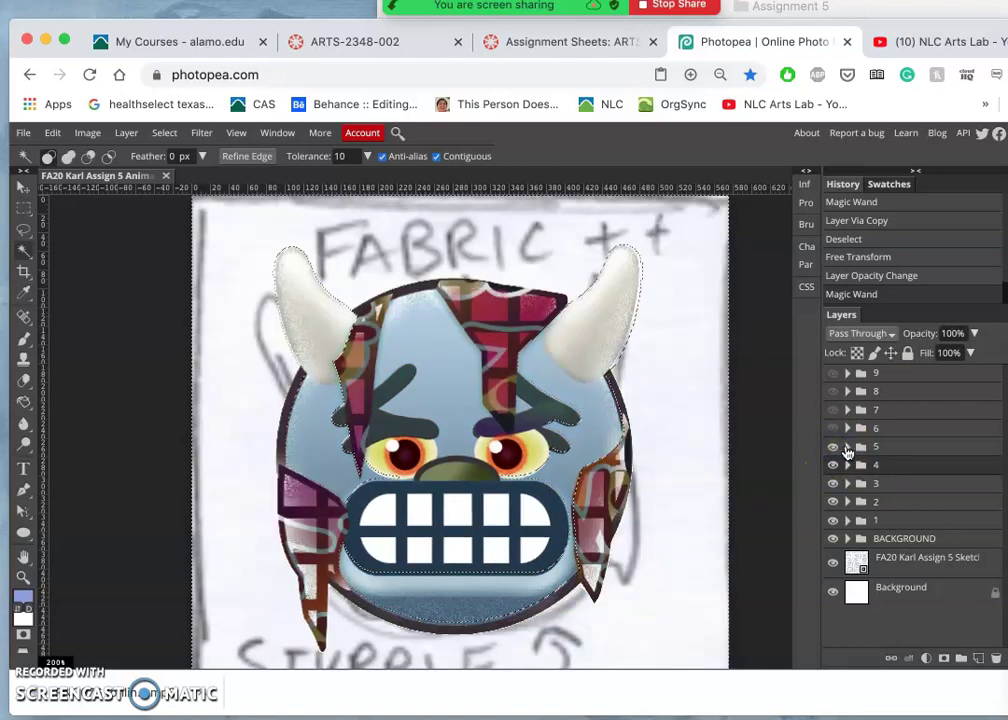
click(847, 447)
click(833, 500)
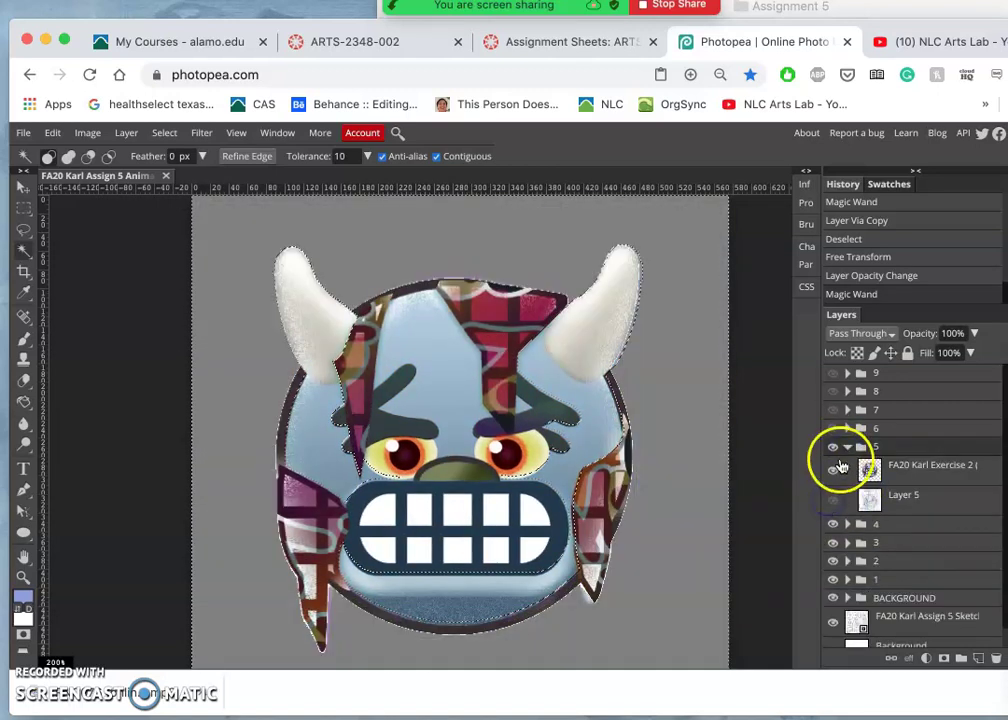
click(847, 447)
Toggle groups 4 and 5 to compare how frame 3 changes into the full artwork, leaving group 5 hidden
click(834, 449)
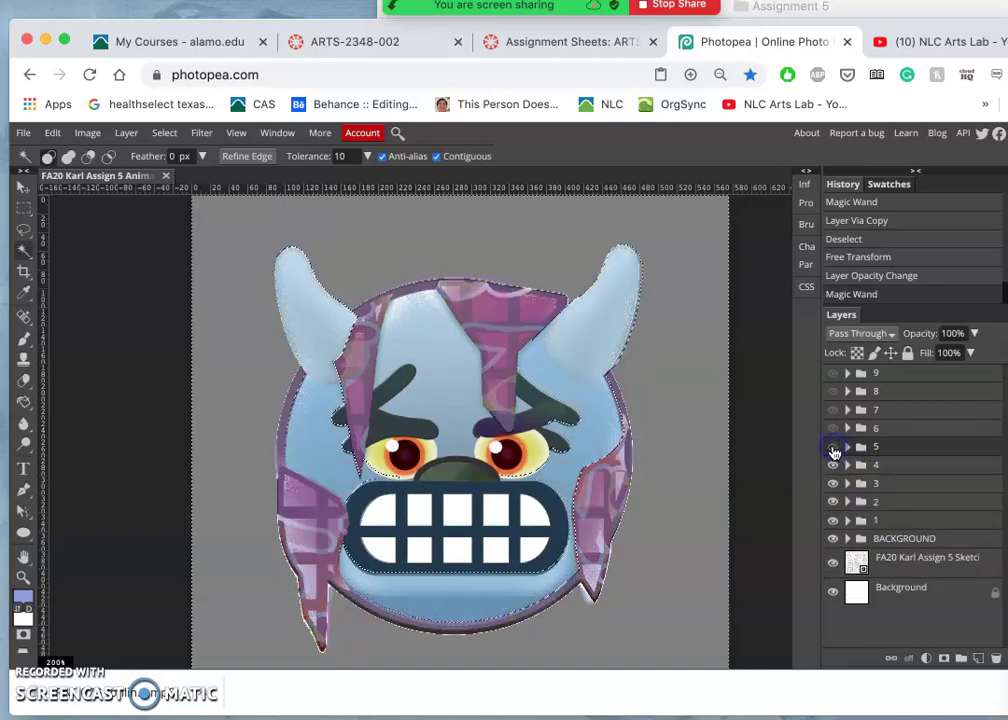
click(834, 465)
click(834, 464)
click(834, 447)
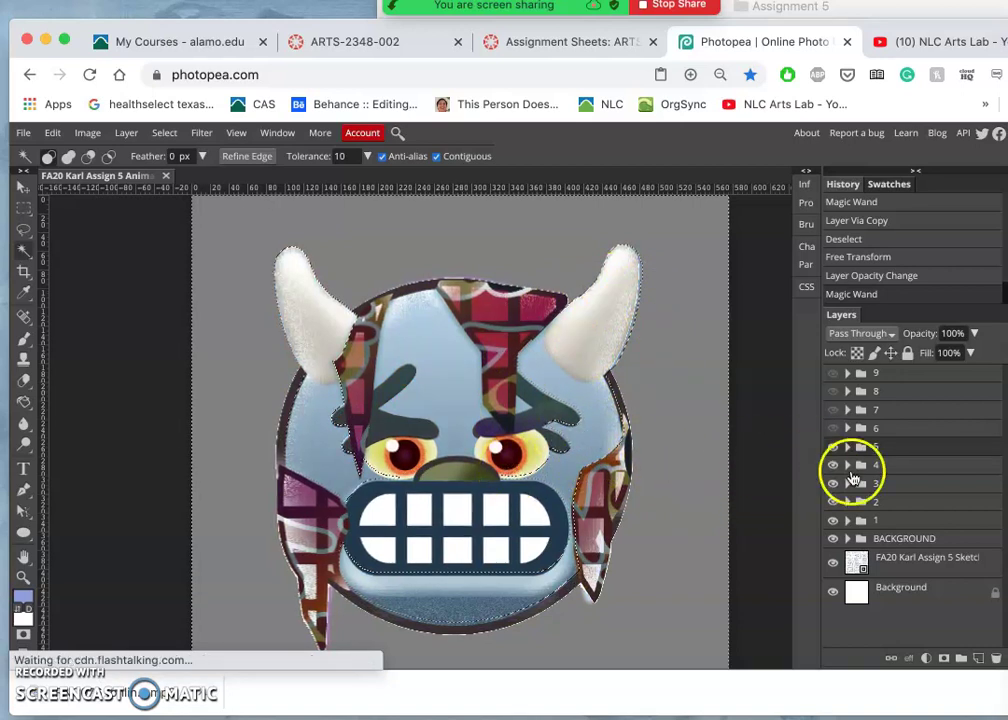
click(834, 448)
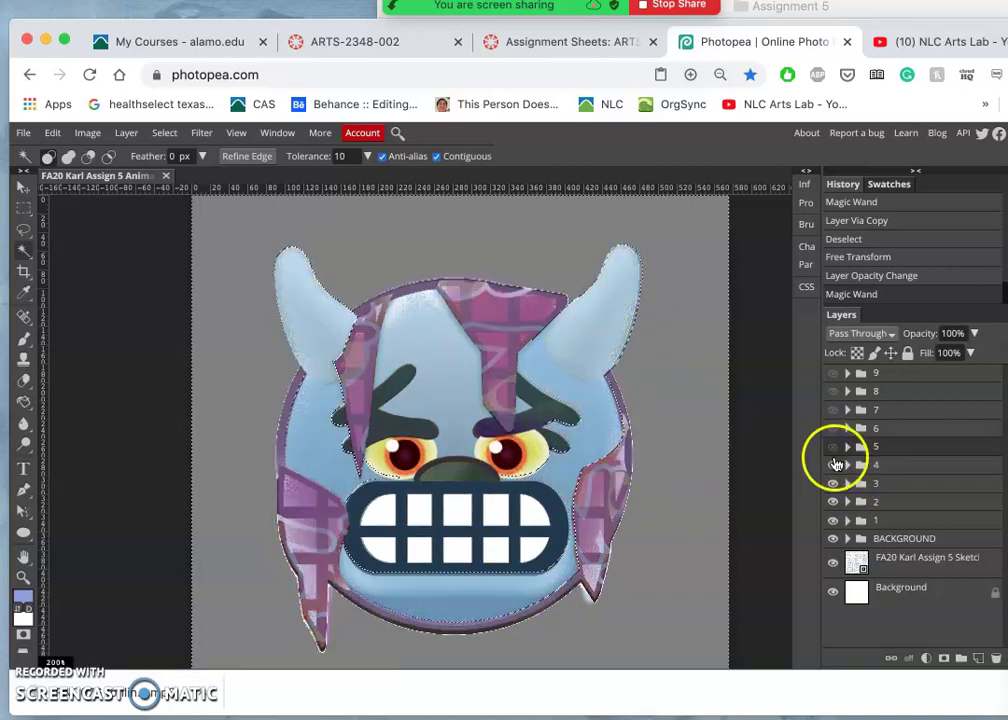
Expand group 4, make its full artwork layer active, and clear the existing selection around the character
click(847, 466)
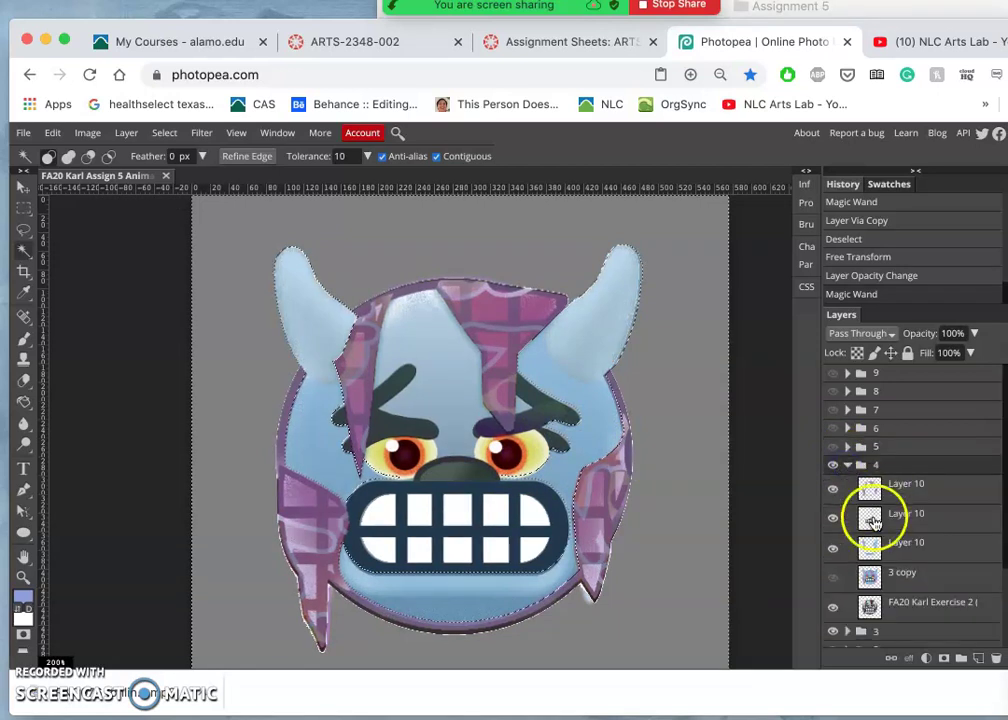
click(870, 604)
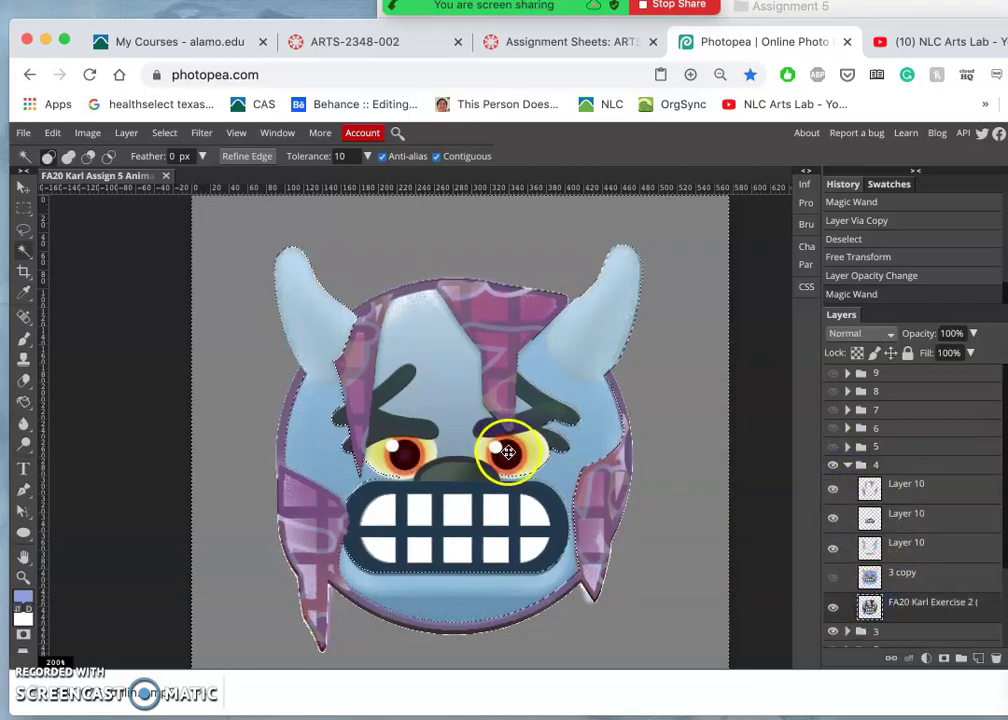
scroll(505, 455, up, 5)
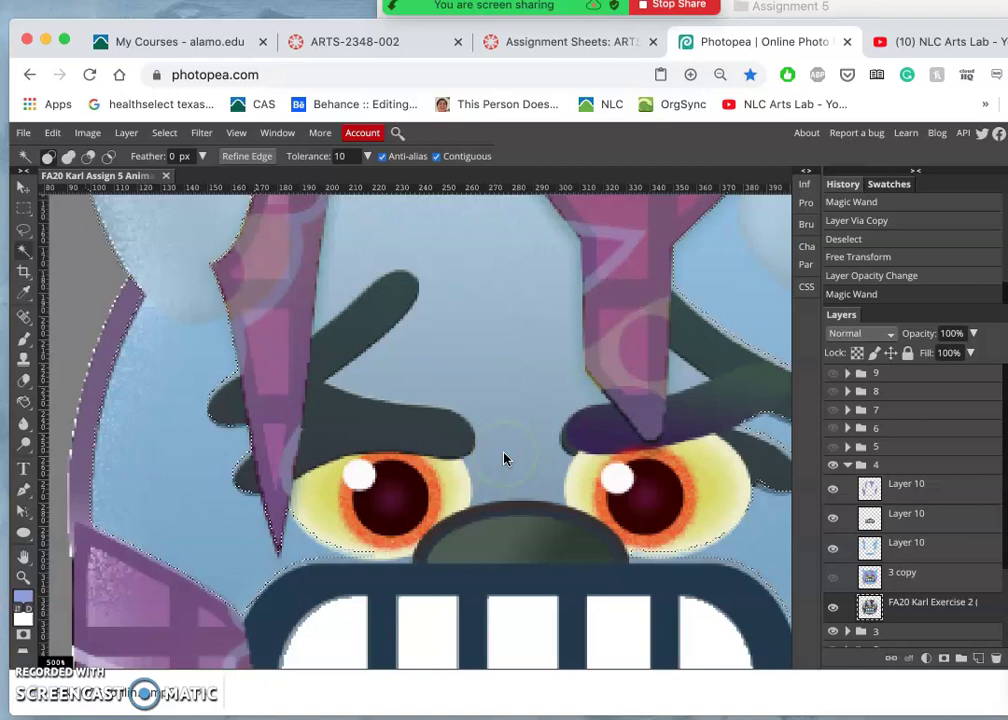
scroll(504, 459, down, 2)
scroll(504, 459, right, 2)
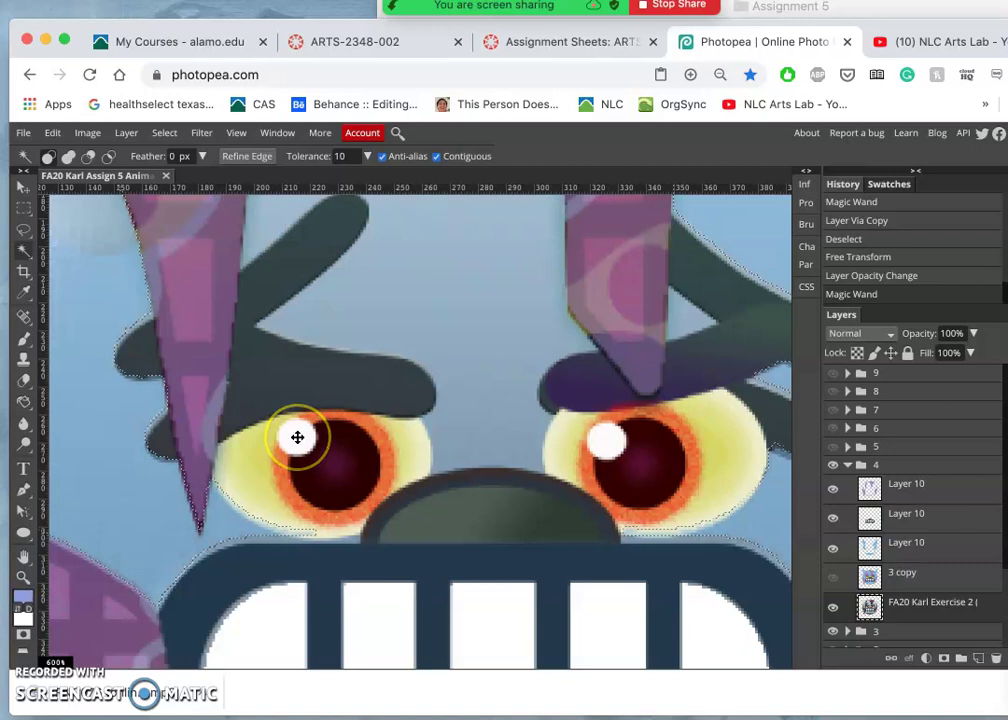
key(ctrl+d)
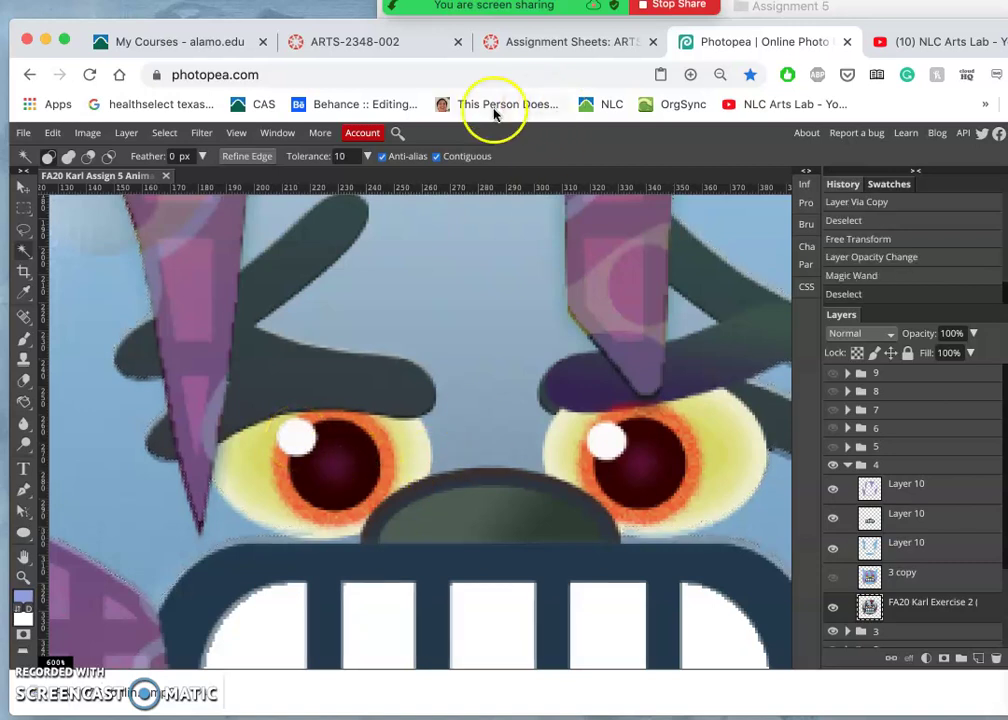
Try selecting the white eye highlights using the Magic Wand with Contiguous off, then restore Contiguous and deselect
click(437, 156)
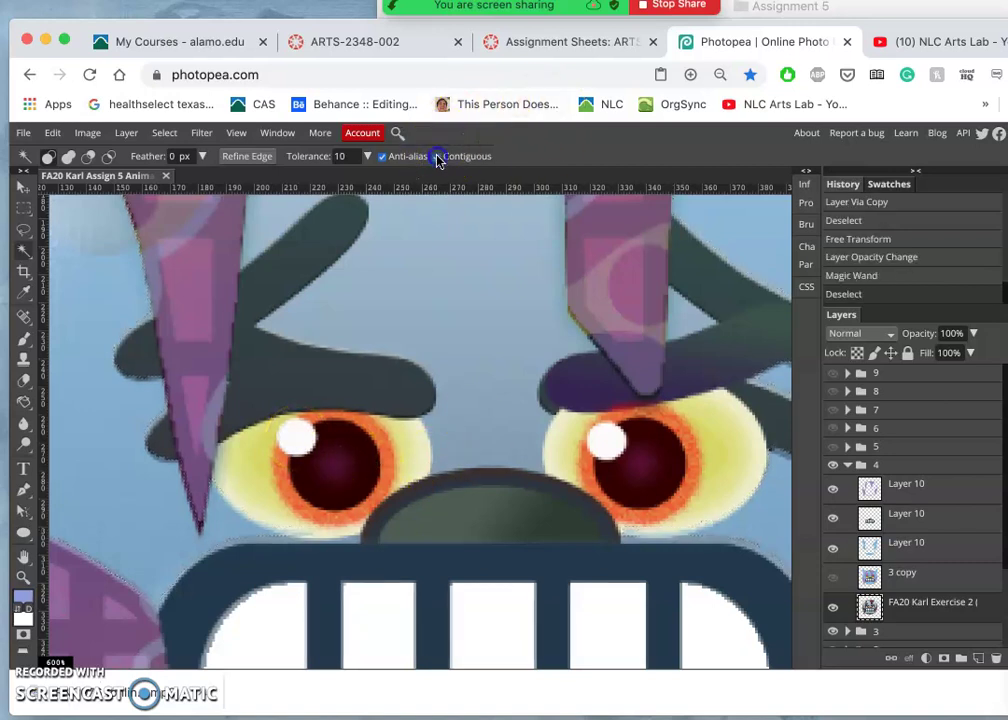
click(918, 600)
click(293, 438)
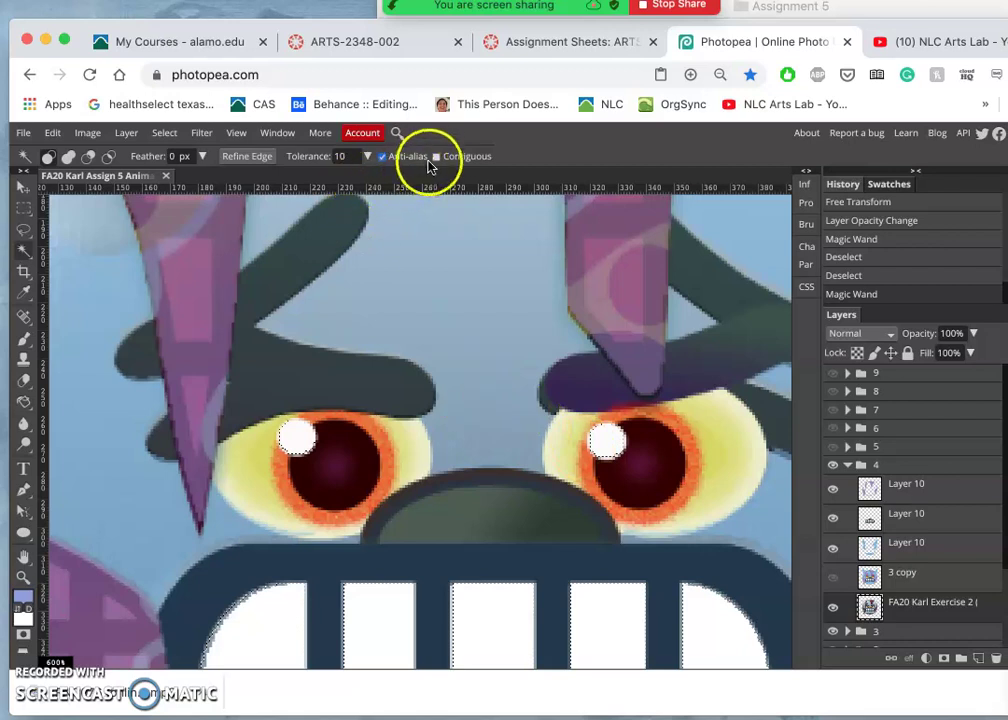
click(333, 438)
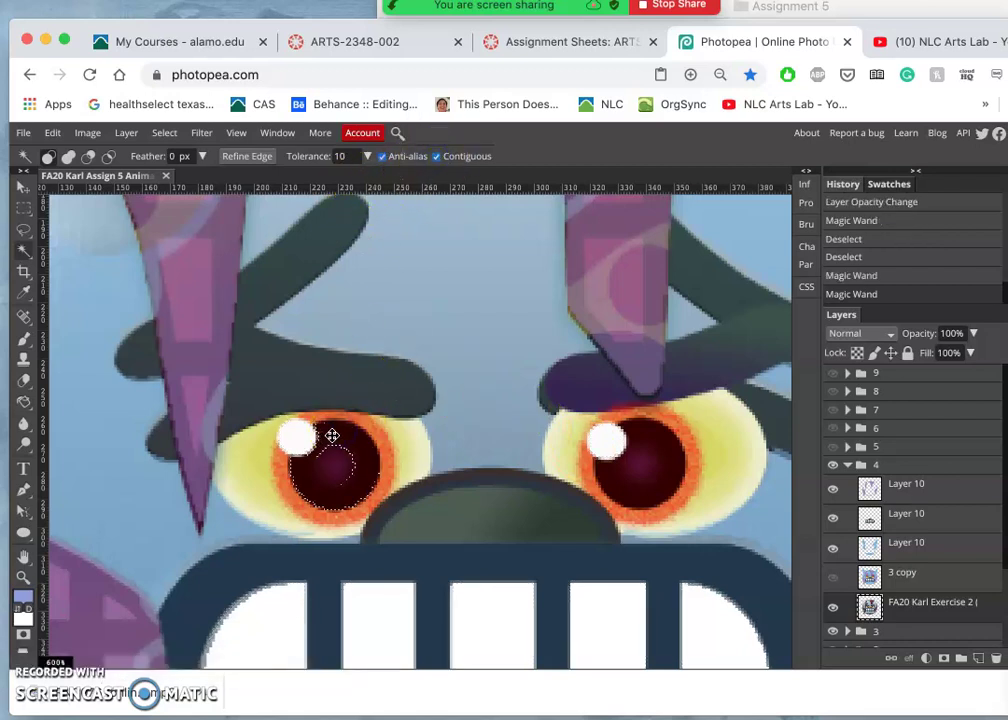
click(322, 439)
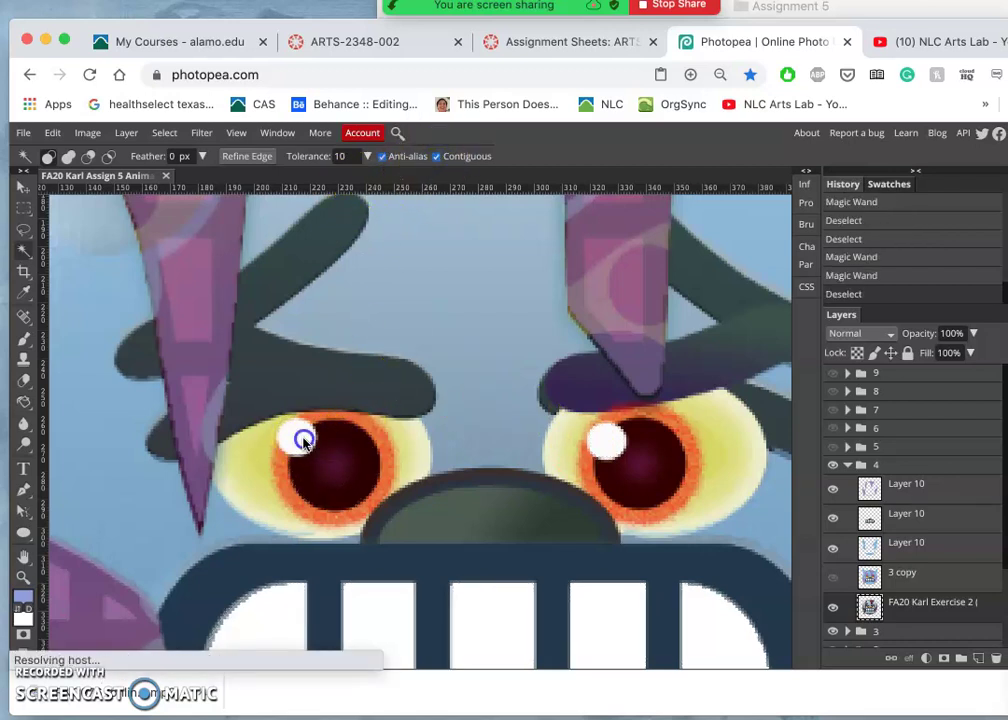
Try deleting the white highlights and dark pupil areas of both eyes from the artwork layer, then undo the deletion and deselect
click(588, 460)
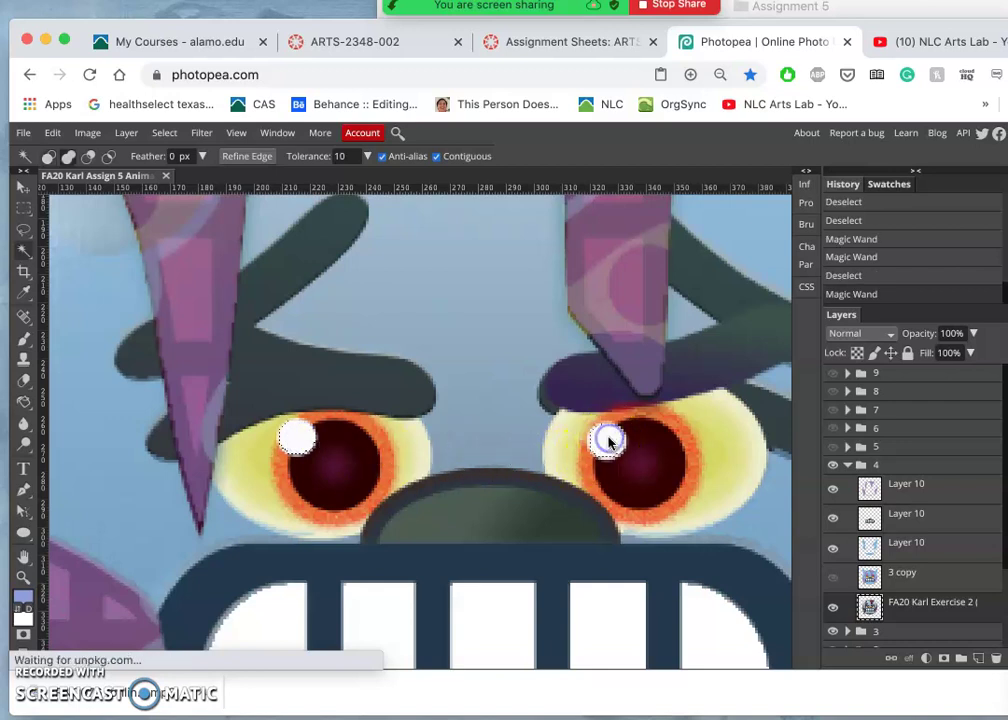
click(609, 442)
click(607, 477)
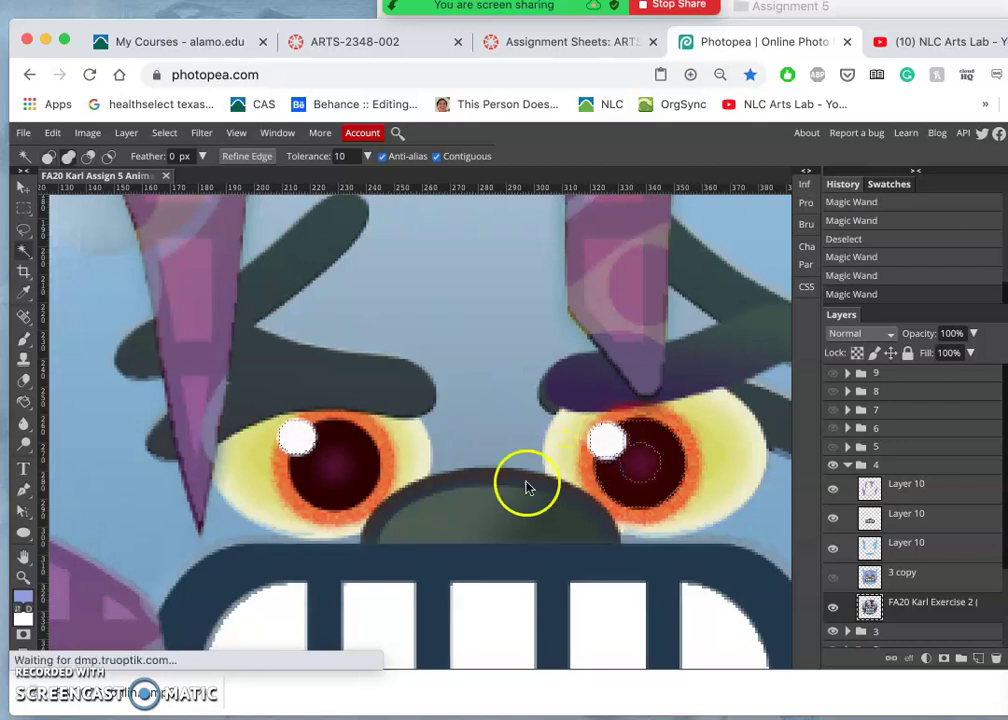
click(370, 473)
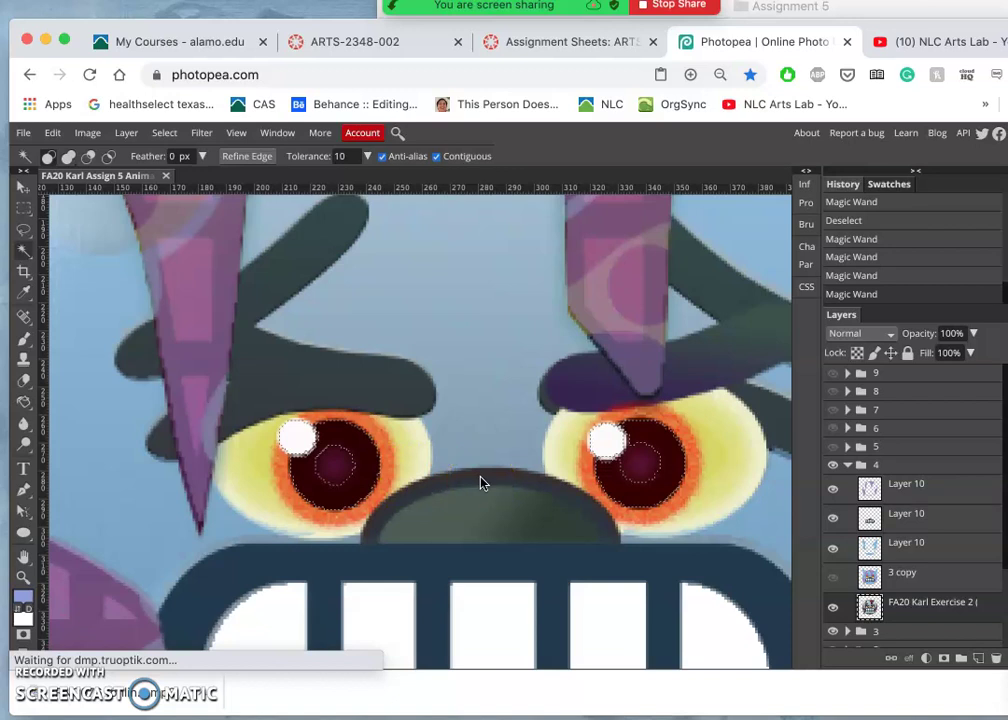
key(Delete)
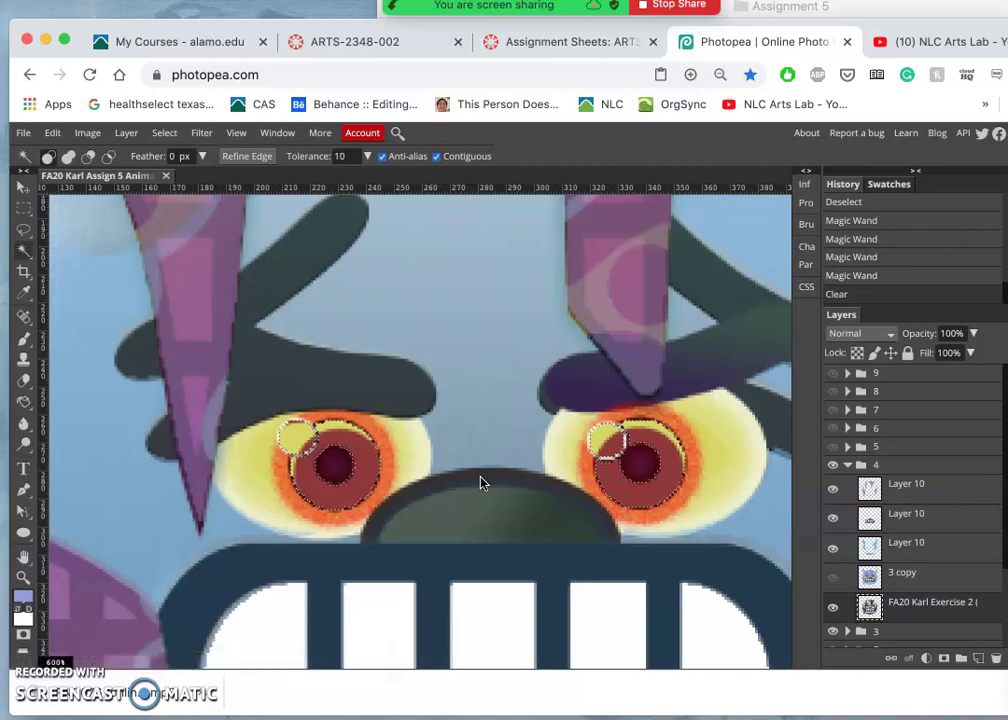
key(super+z)
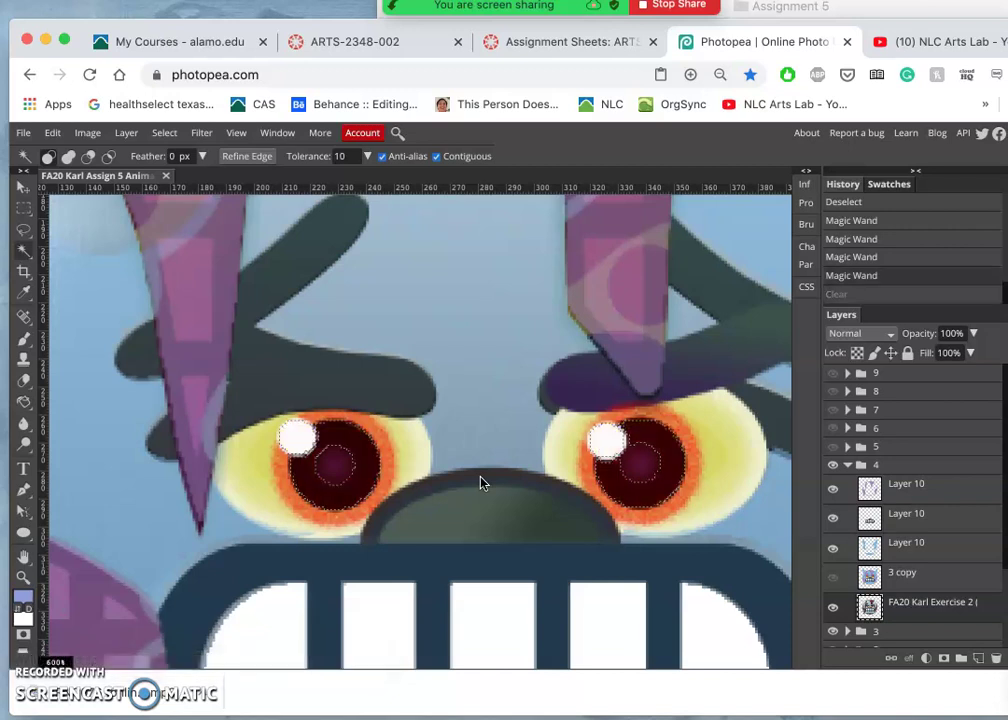
key(super+d)
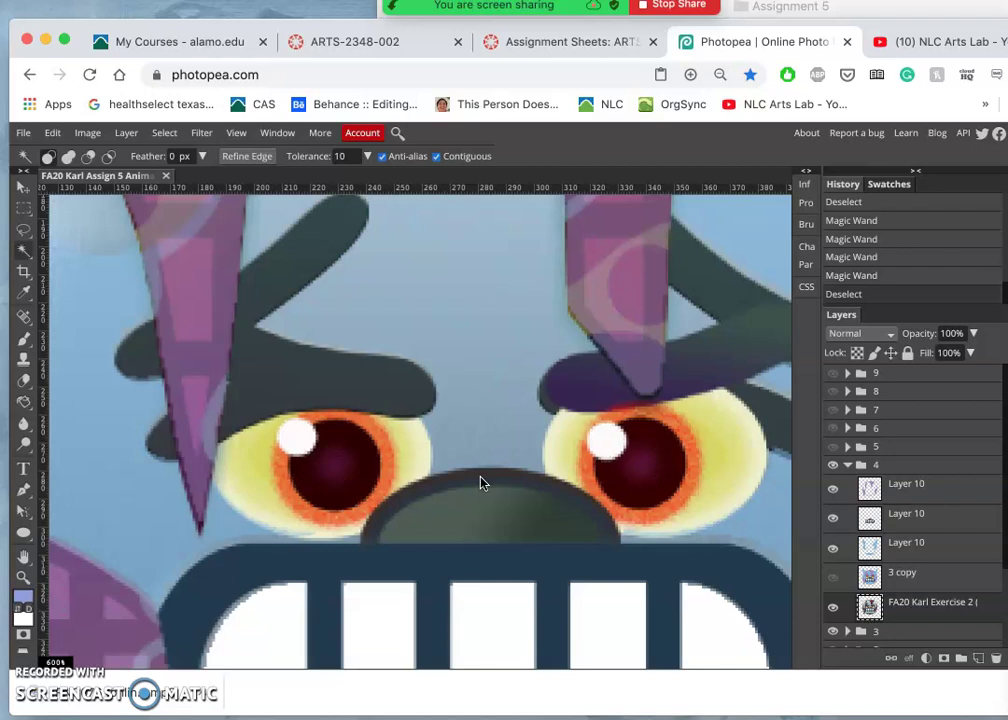
Select the white highlights in both eyes of the artwork layer using the Magic Wand
click(313, 444)
click(306, 437)
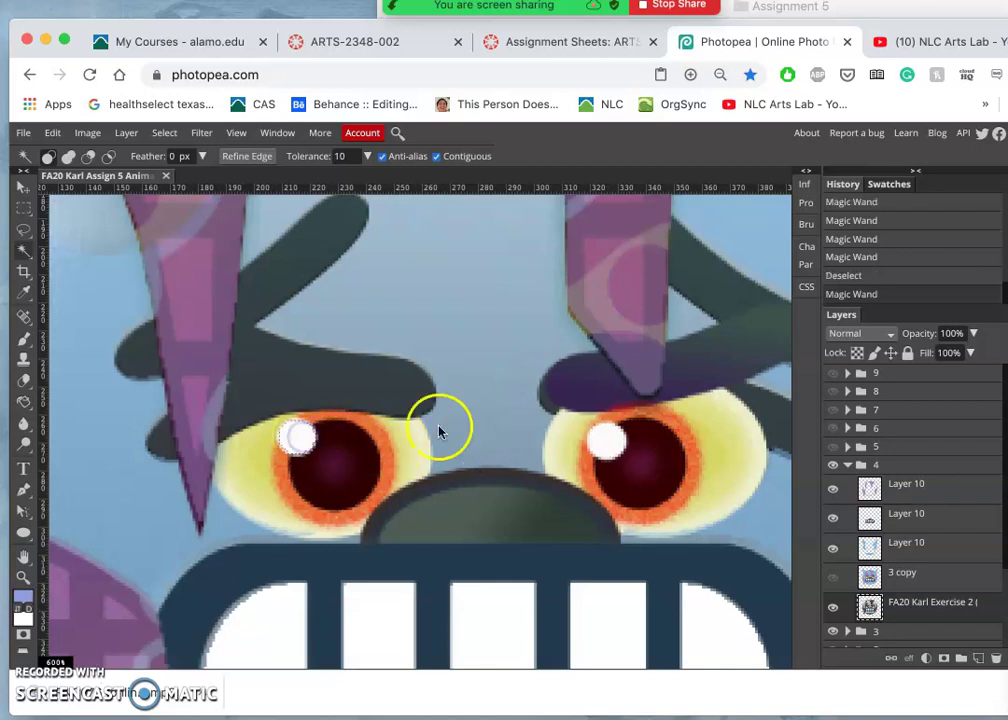
click(609, 443)
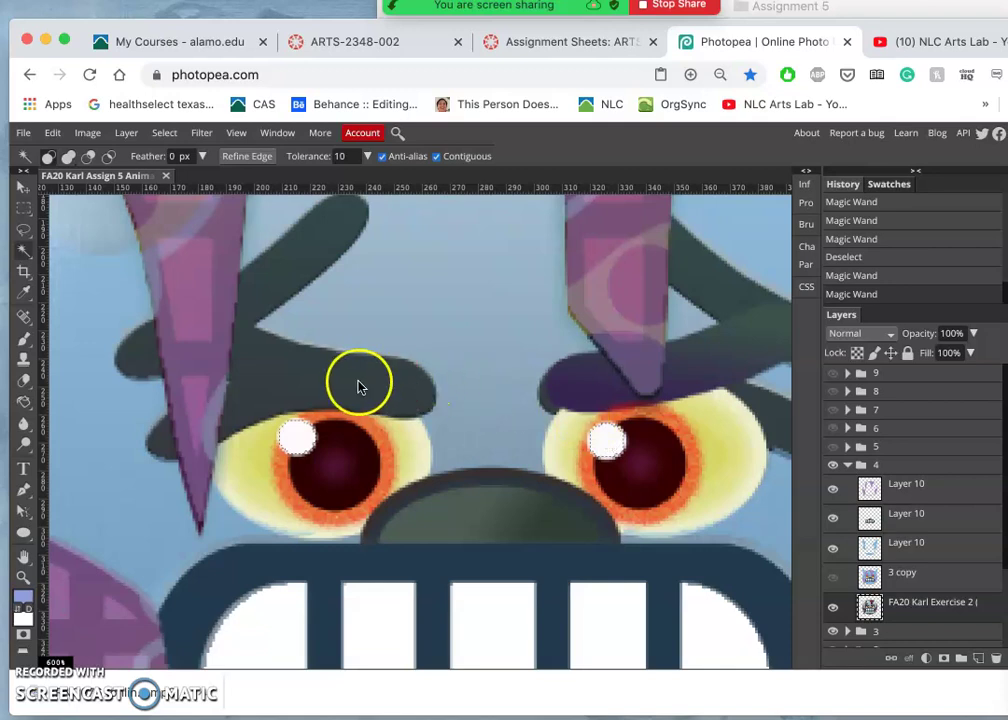
Sample orange ea7130 from the iris, fill both selected eye highlights with it using the Paint Bucket, and deselect
click(24, 403)
click(355, 459)
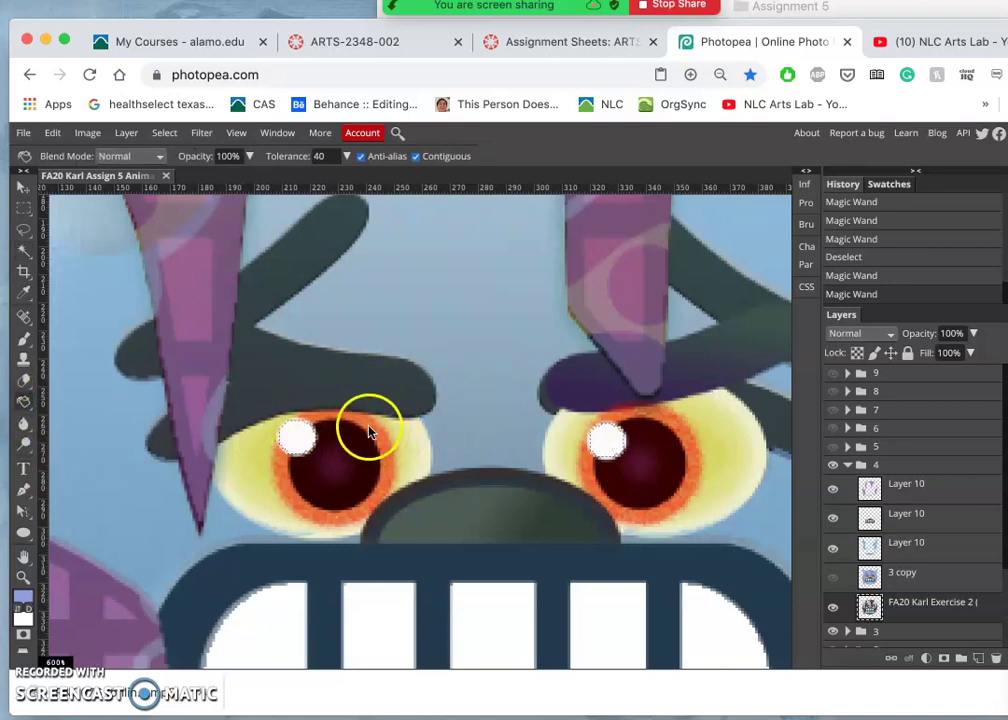
click(23, 402)
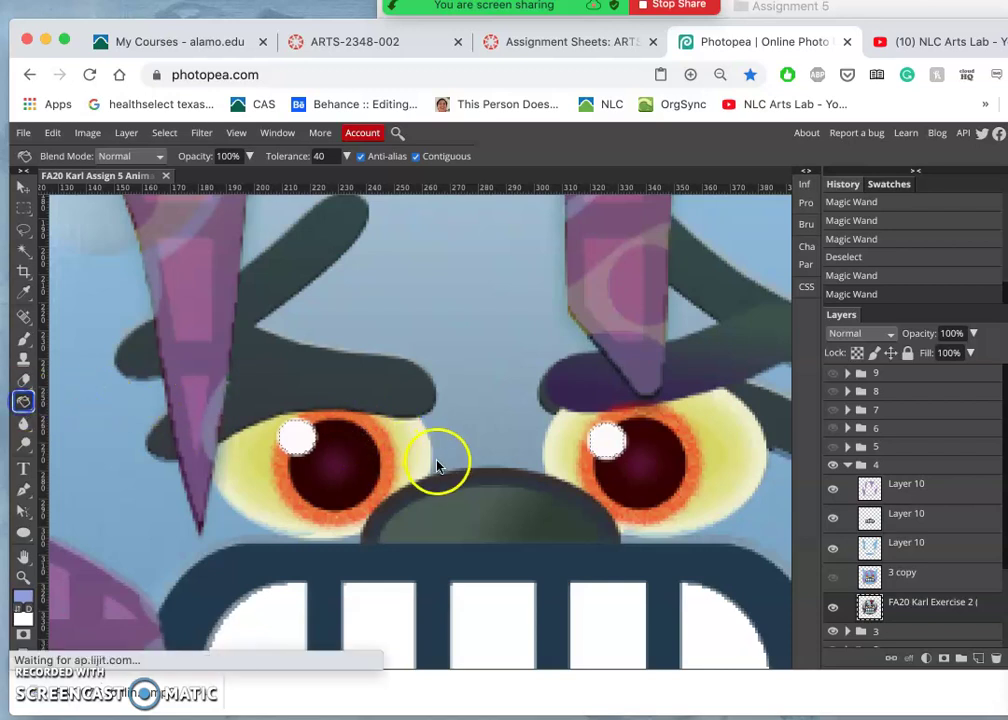
click(22, 598)
drag(399, 422, 368, 423)
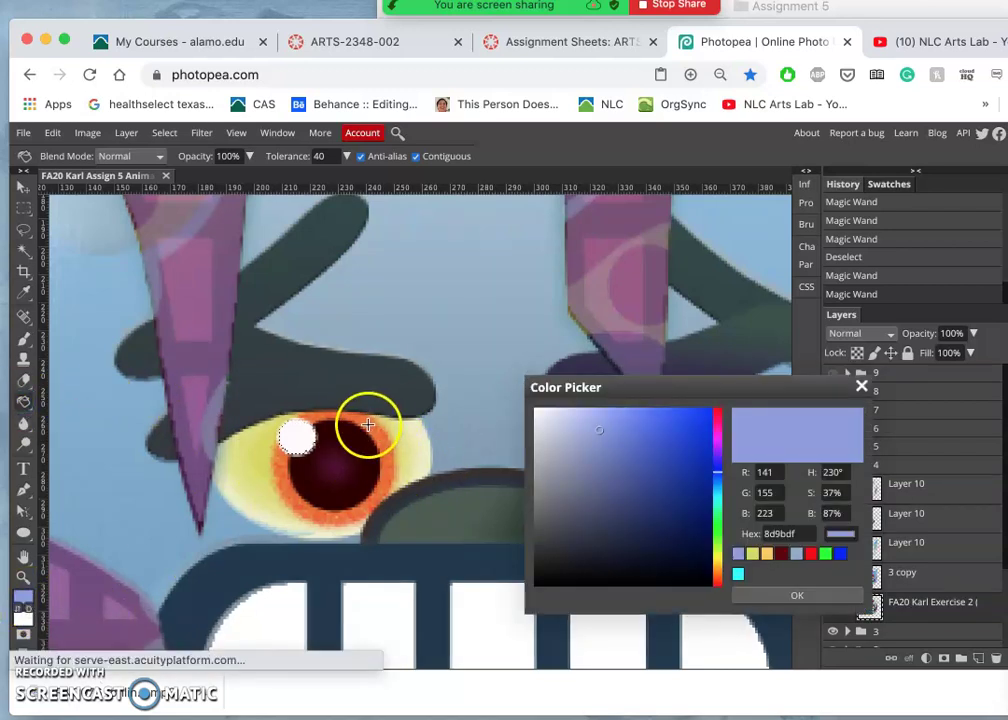
click(797, 597)
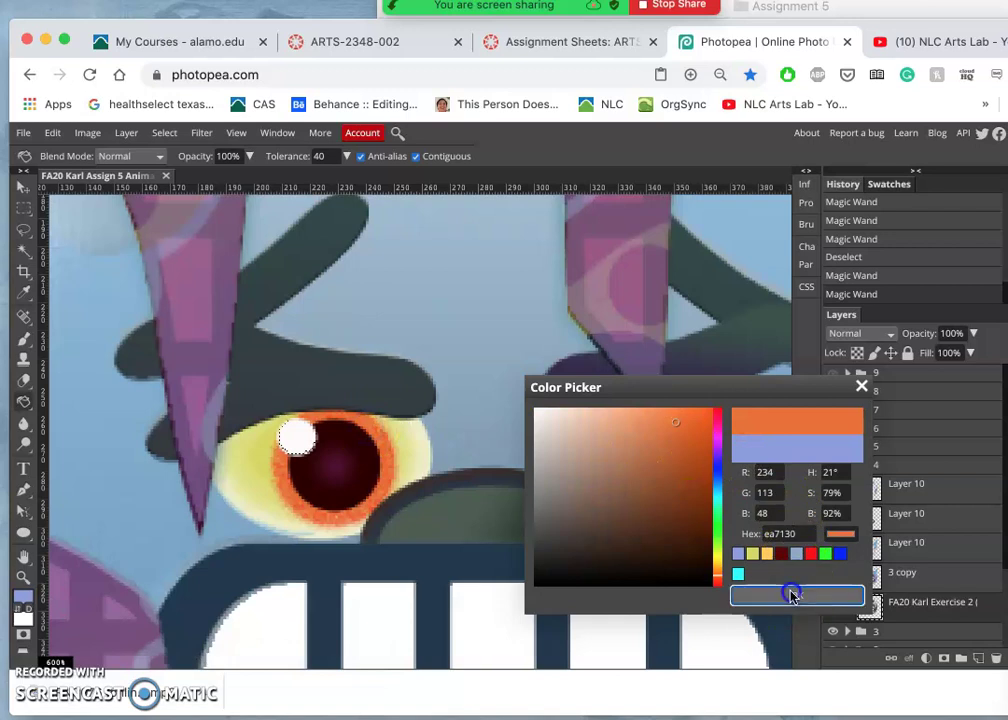
click(296, 446)
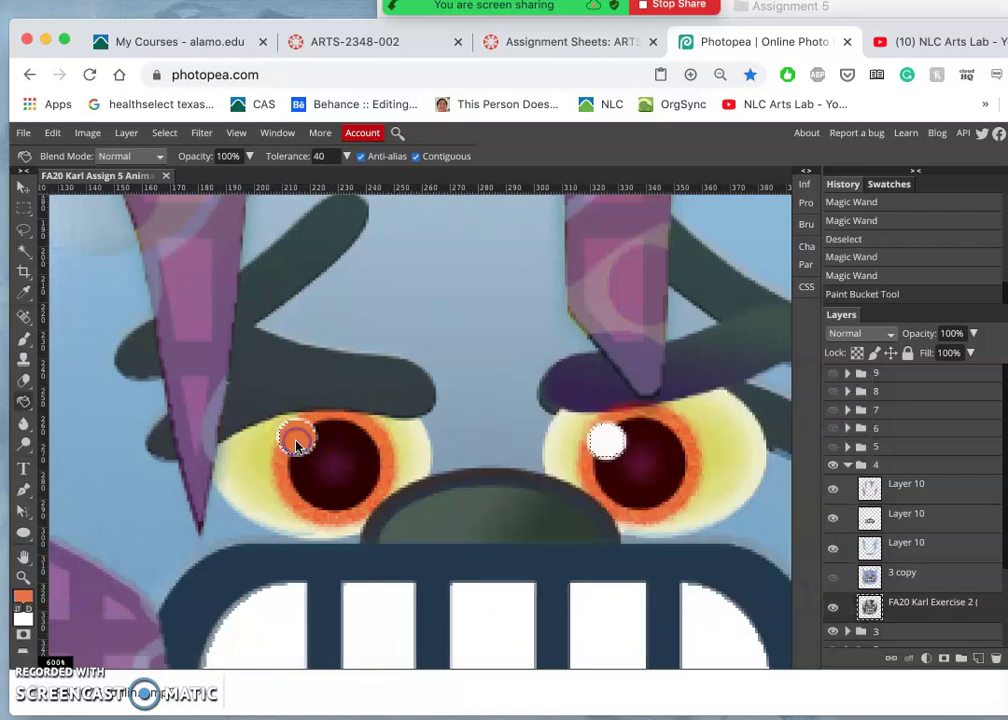
click(606, 441)
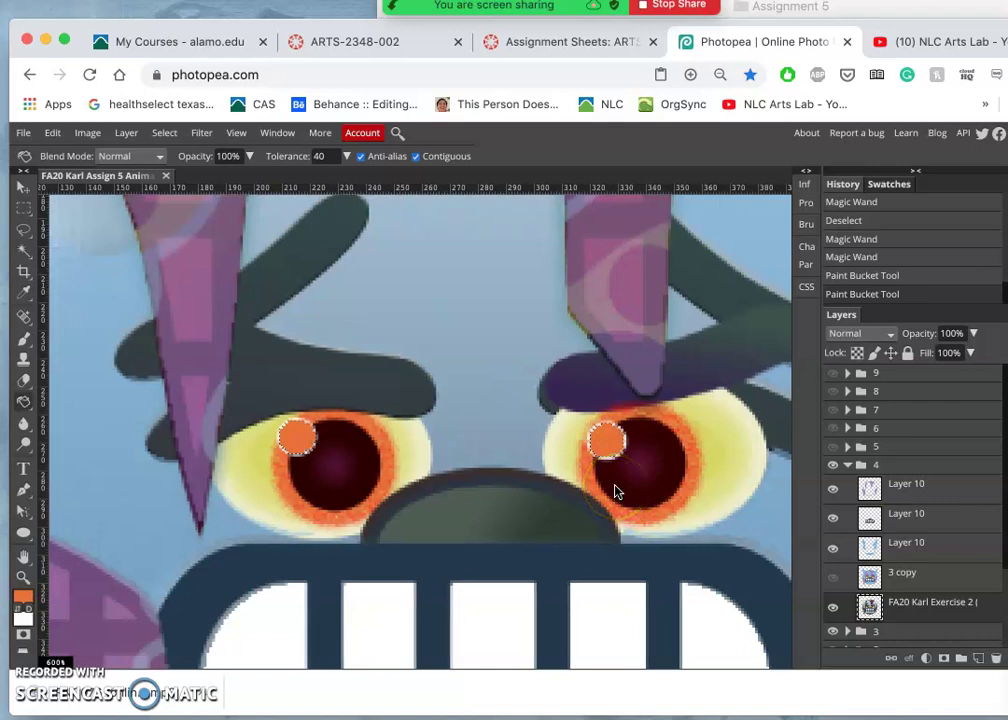
key(ctrl+minus)
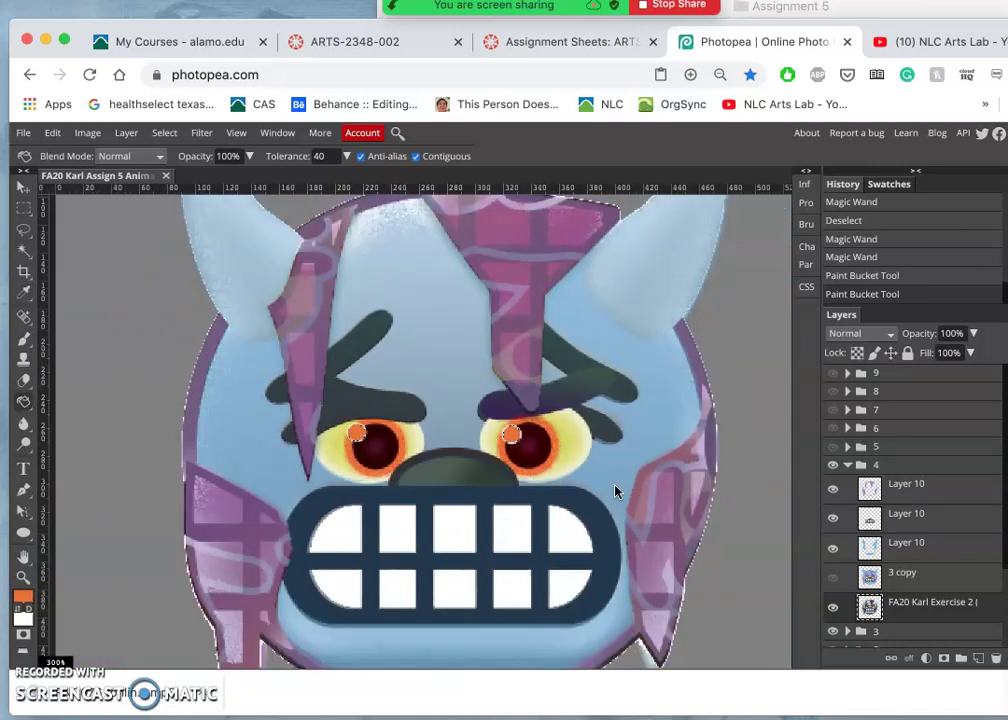
key(ctrl+minus)
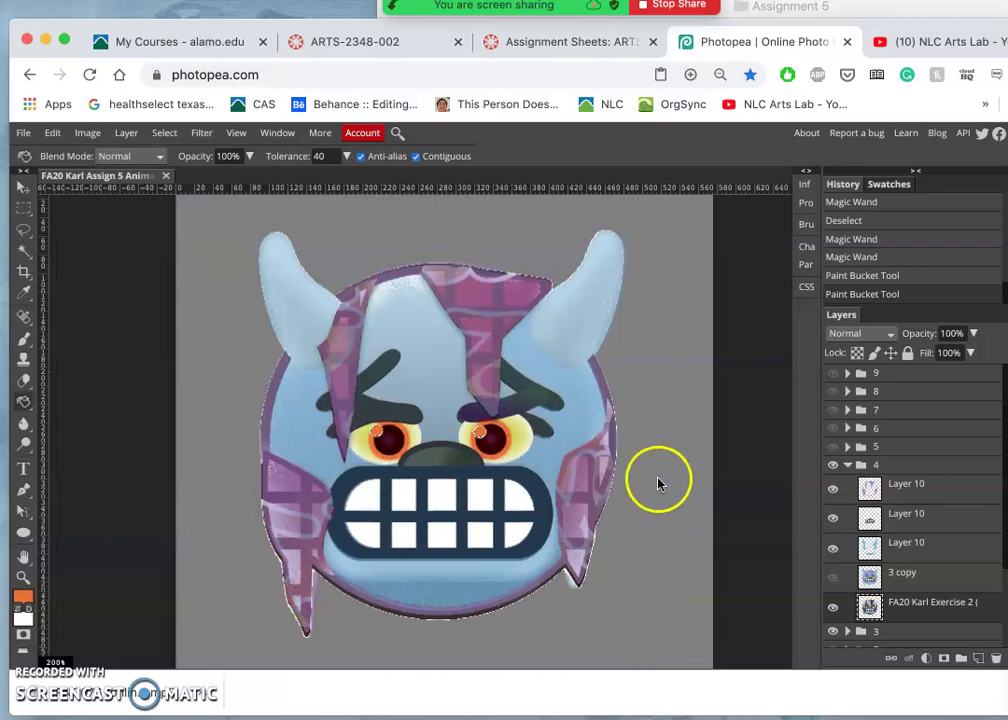
click(25, 235)
click(209, 299)
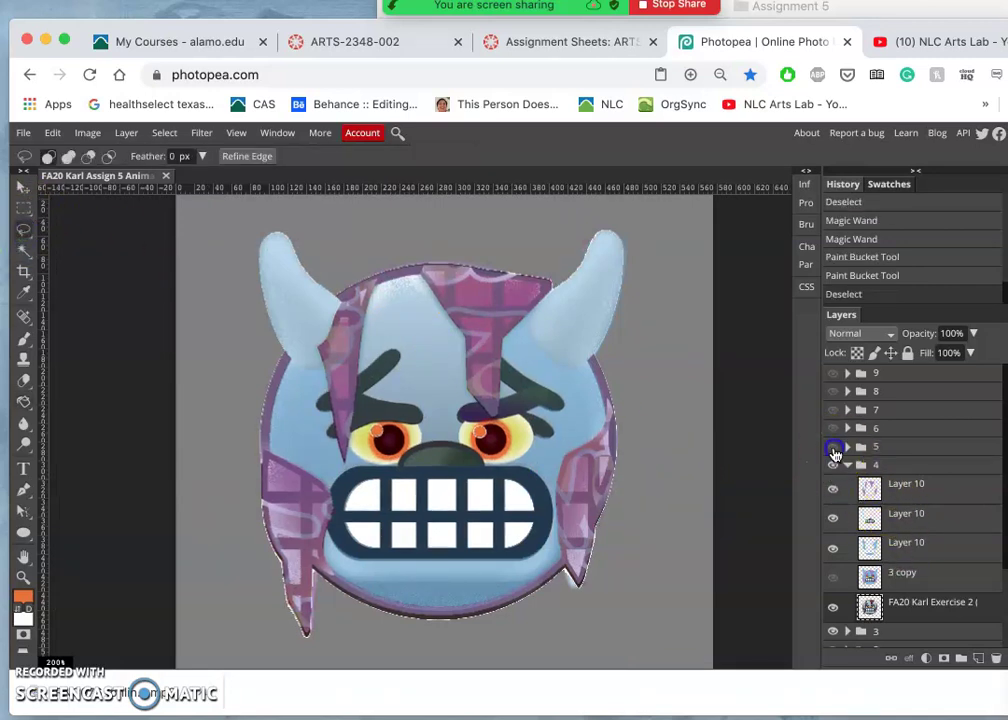
Toggle group 5 to compare the transition frame with the full artwork, leave group 5 shown, and collapse group 4
click(833, 448)
click(834, 450)
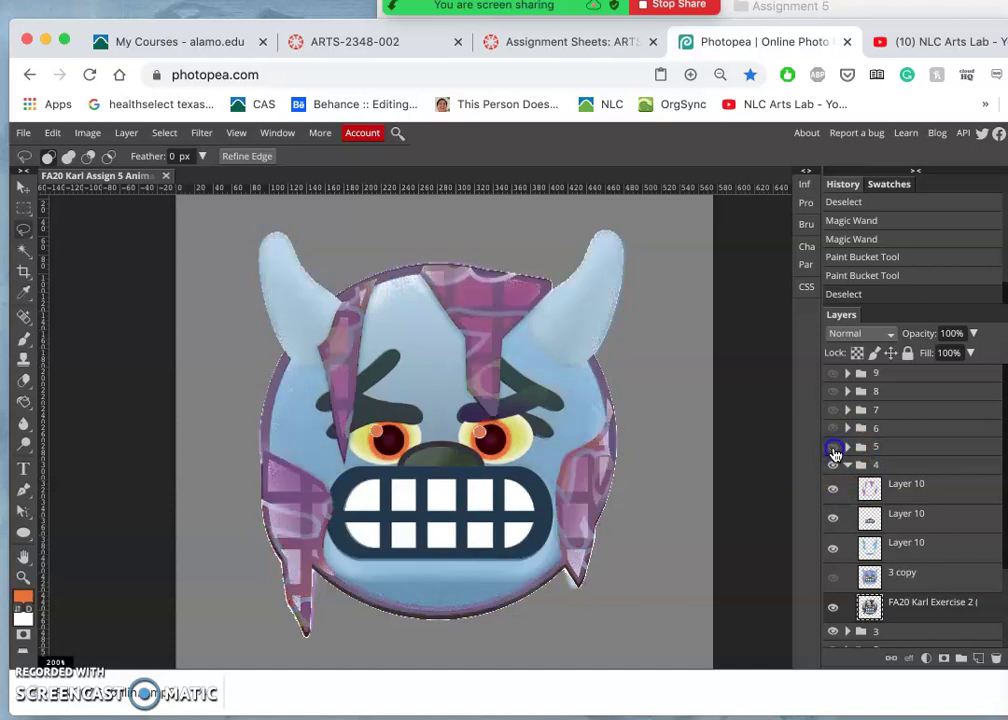
click(834, 450)
click(834, 450)
click(834, 450)
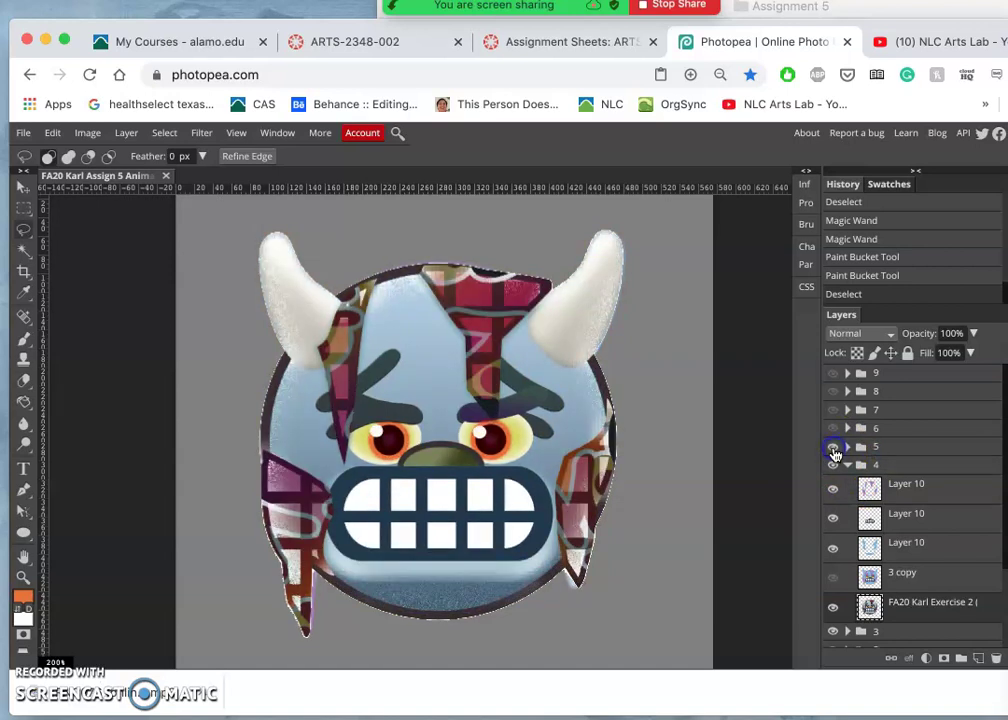
click(852, 483)
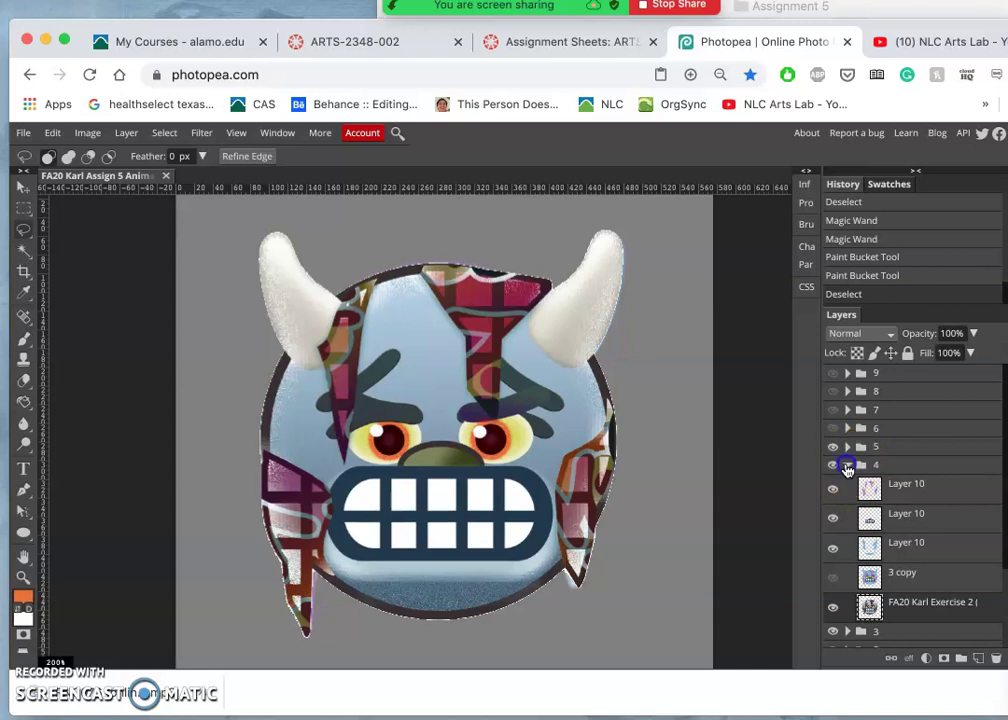
click(847, 465)
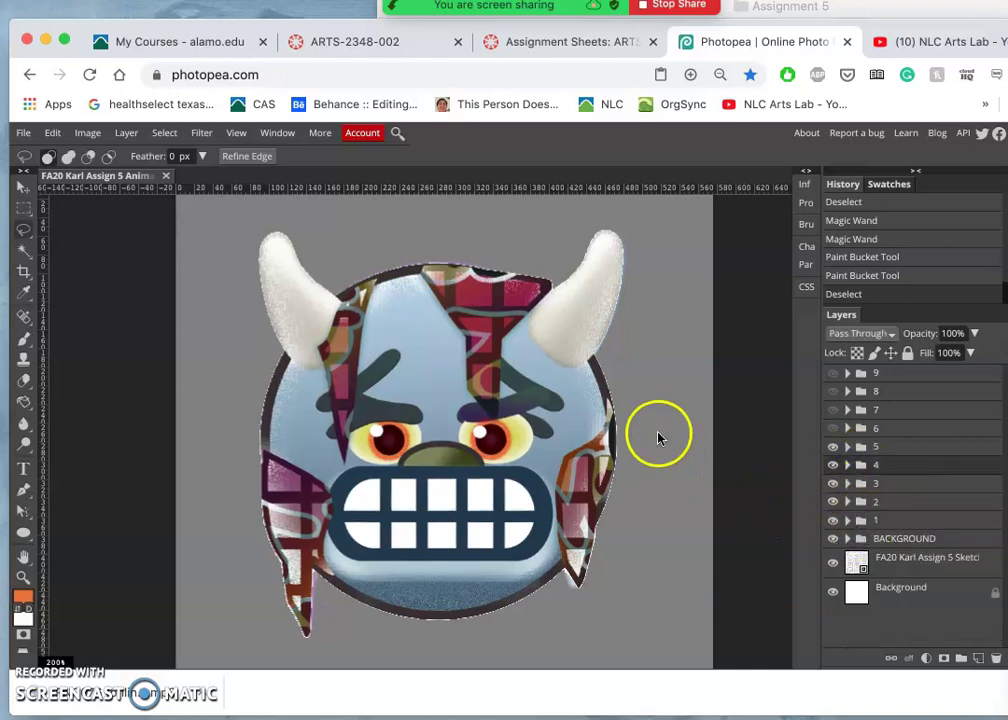
Hide groups 5 through 2 and show them again one by one to preview the animation up to frame 5
key(super+minus)
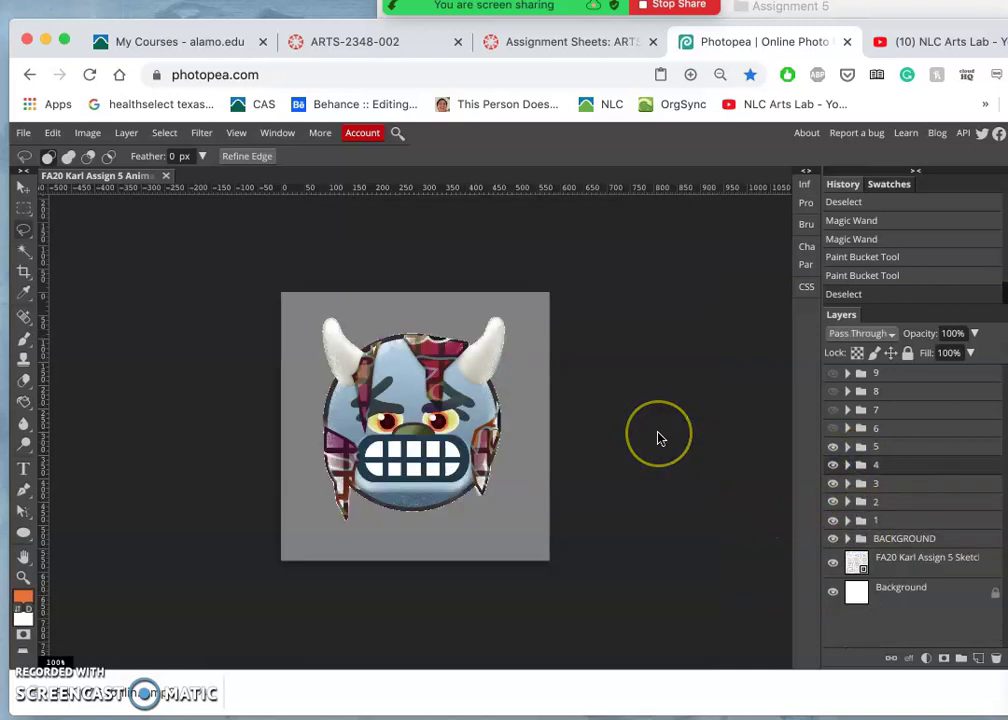
click(832, 448)
click(832, 465)
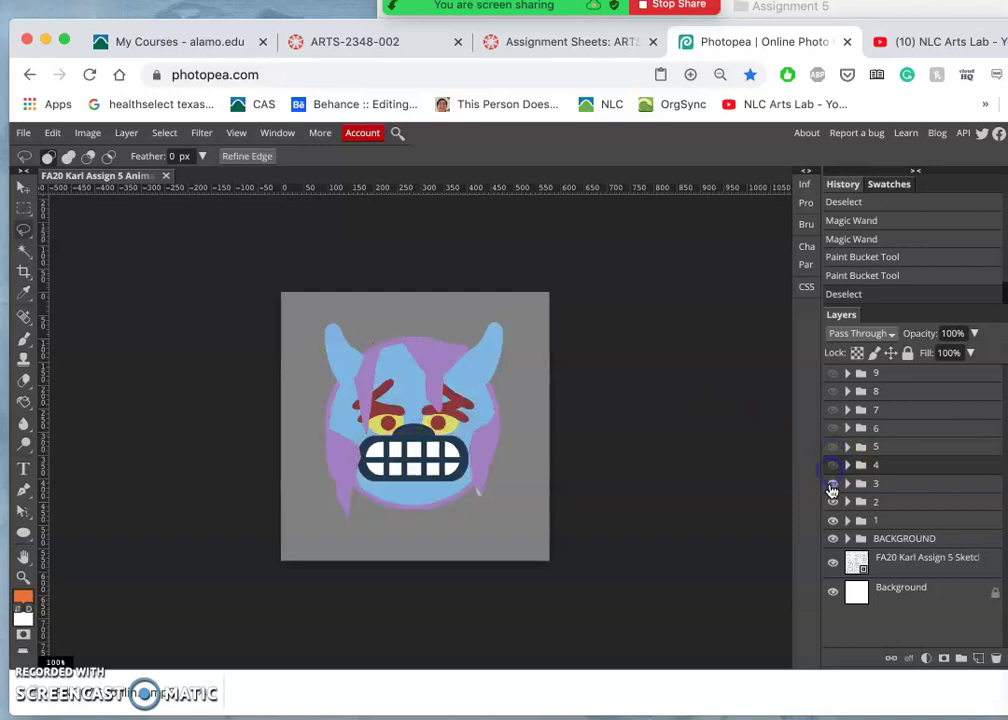
click(832, 483)
click(832, 501)
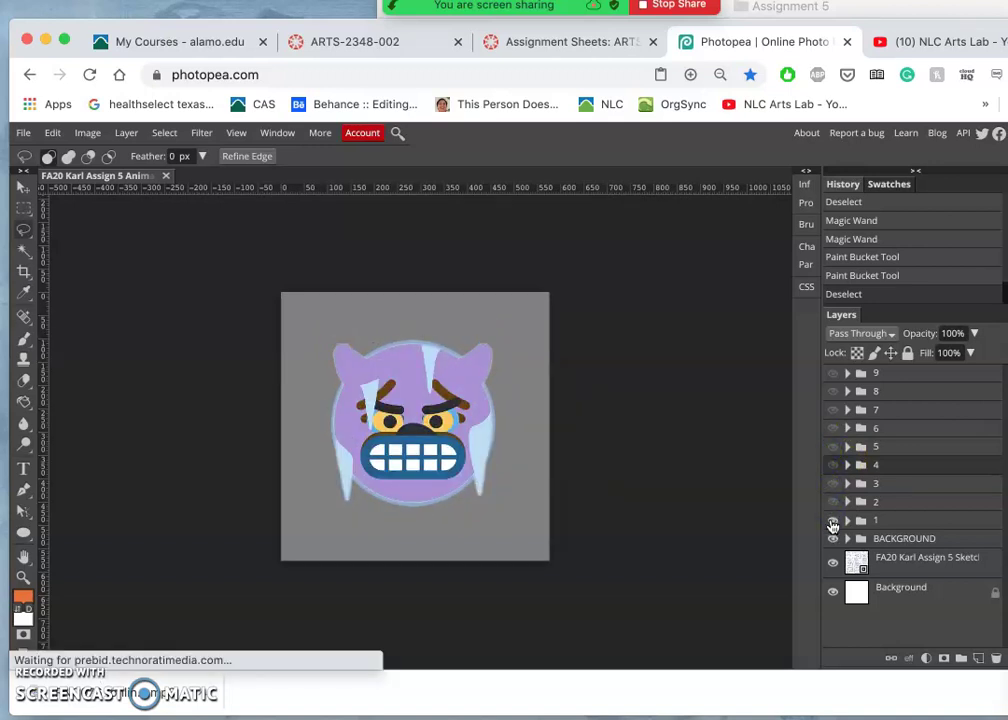
click(832, 503)
click(832, 483)
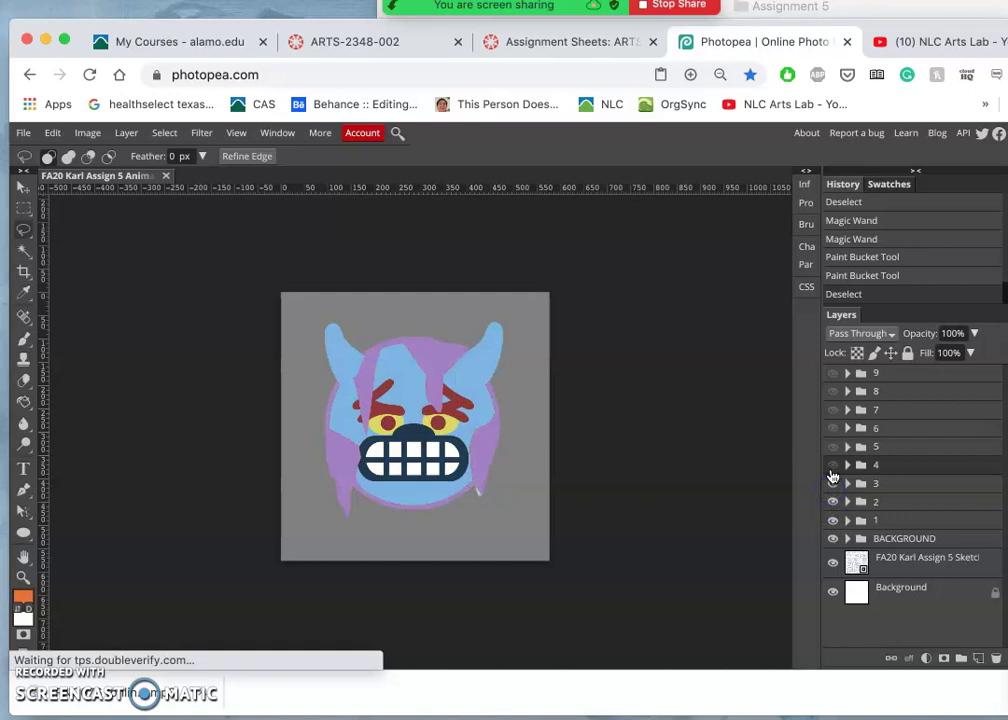
click(832, 466)
click(832, 448)
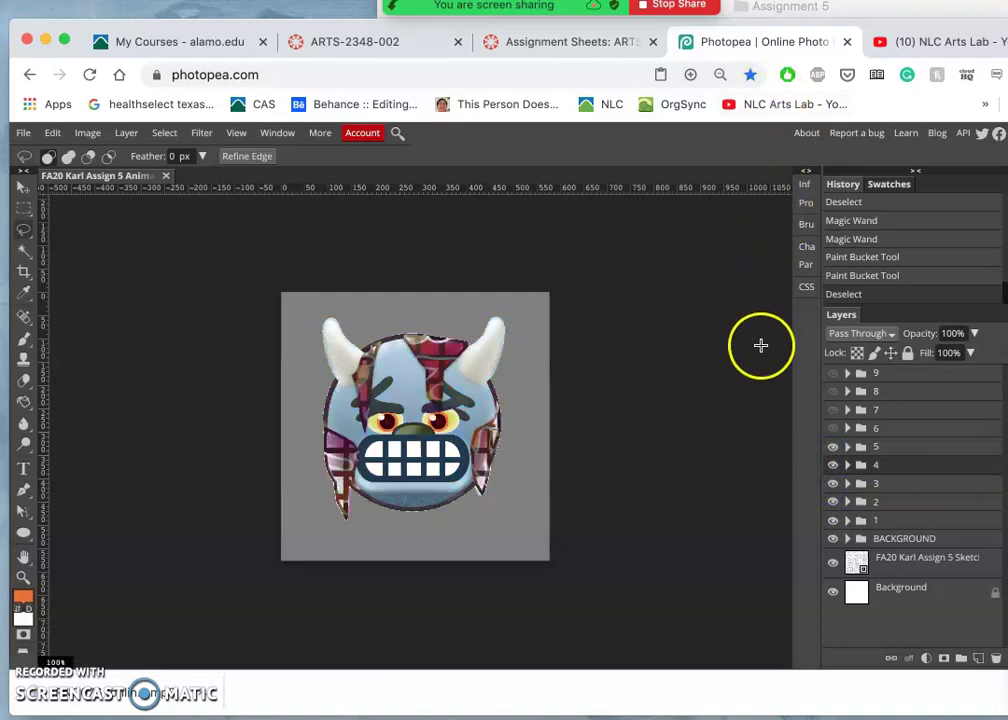
Duplicate the full artwork layer in group 5, move the copy into group 6, and collapse both groups
click(834, 431)
click(834, 431)
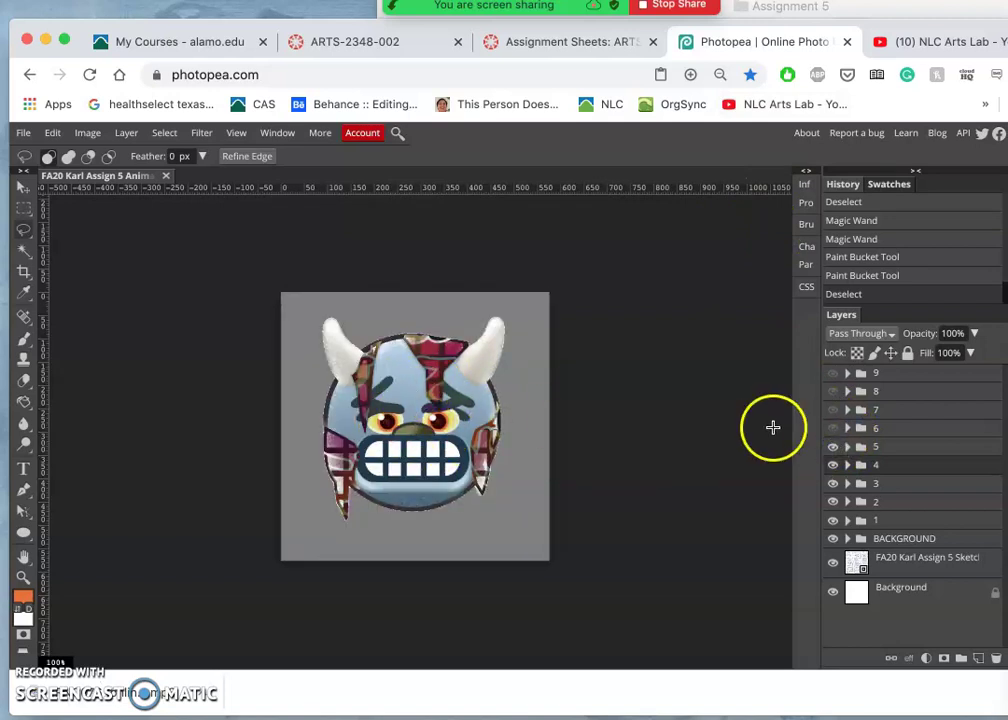
click(847, 447)
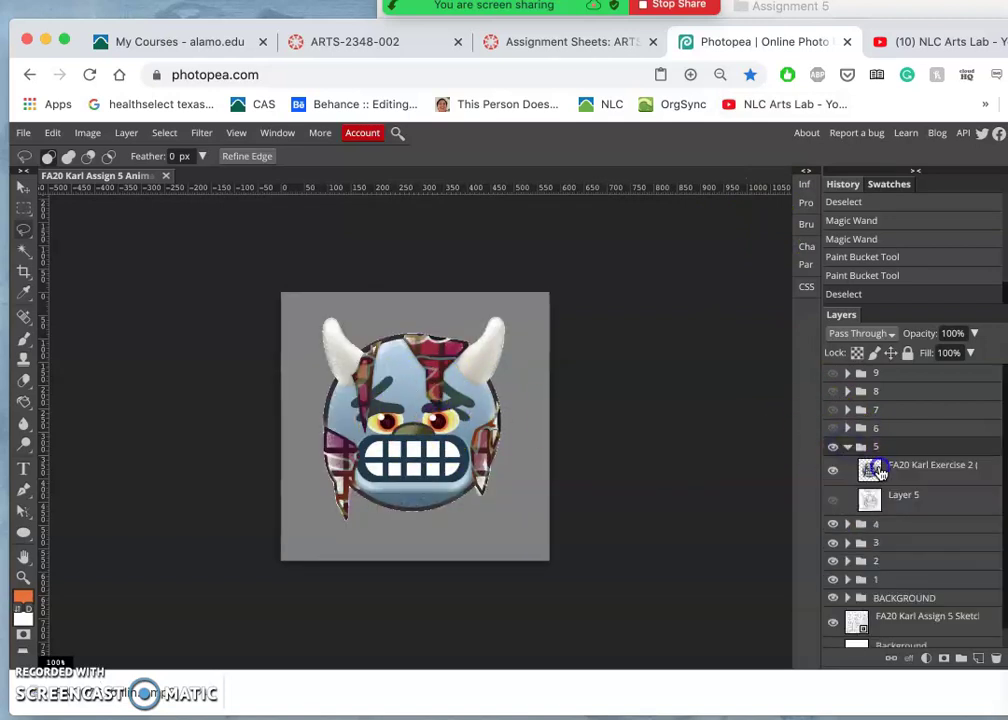
click(877, 471)
key(ctrl+j)
drag(878, 468, 891, 433)
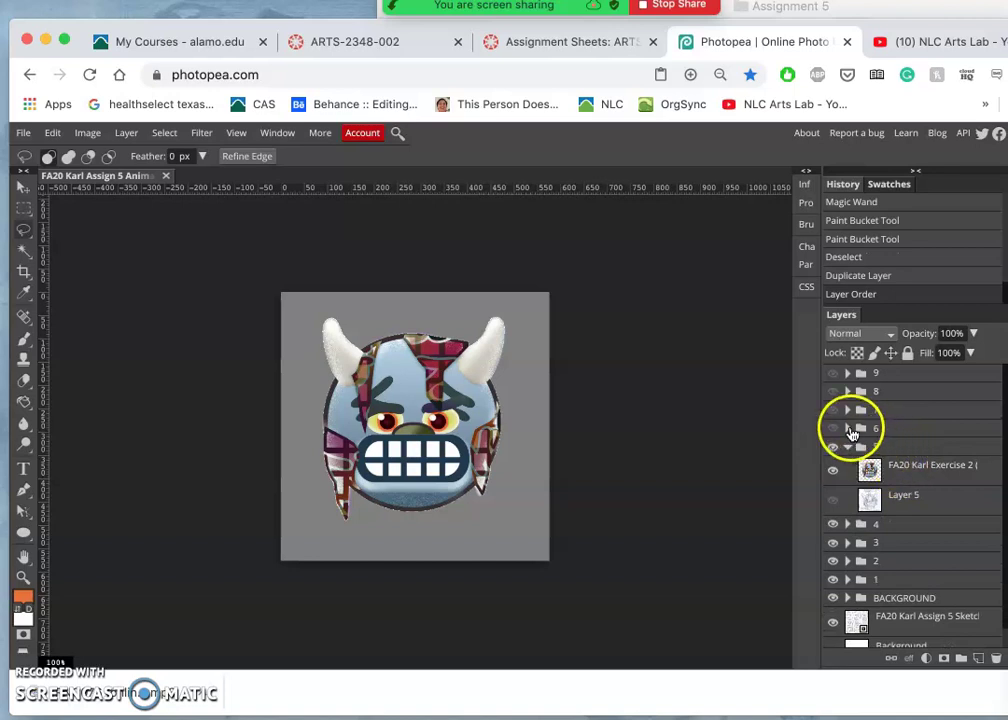
click(848, 448)
click(848, 429)
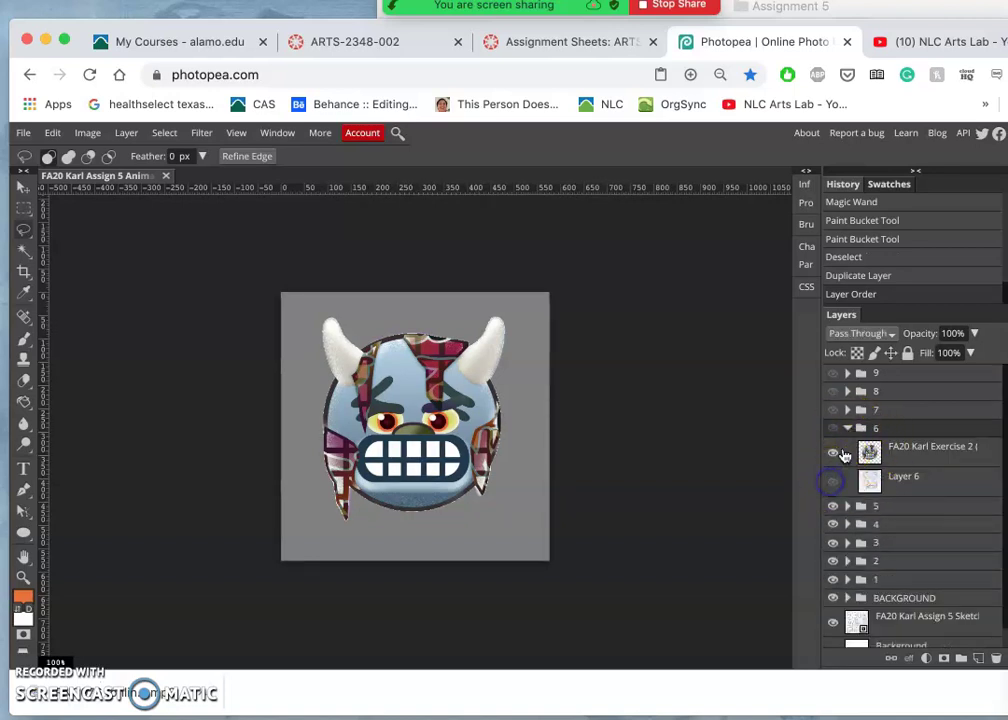
click(848, 428)
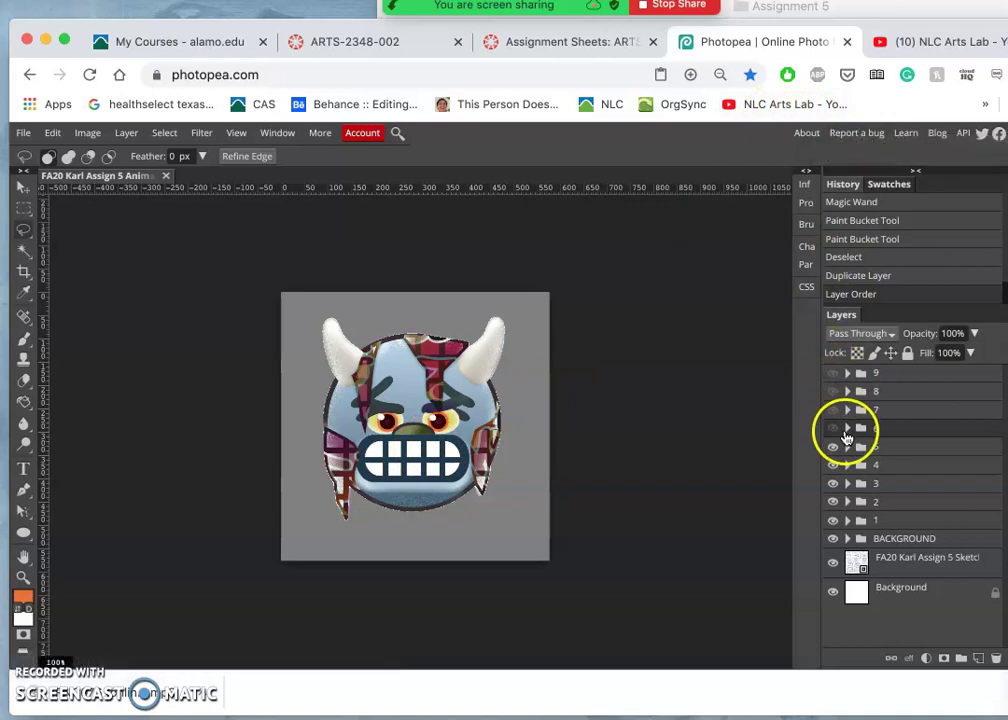
Inspect the character's face up close with group 6 expanded, and look over the files in the Assignment 5 folder in Finder
key(super+equal)
key(super+equal)
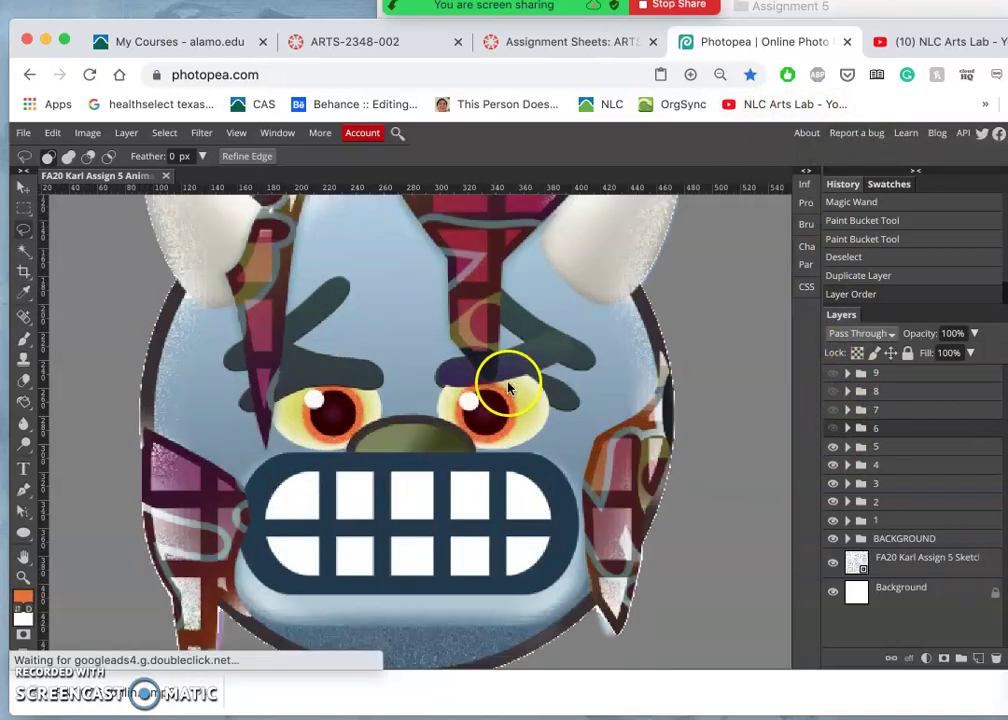
scroll(364, 292, up, 2)
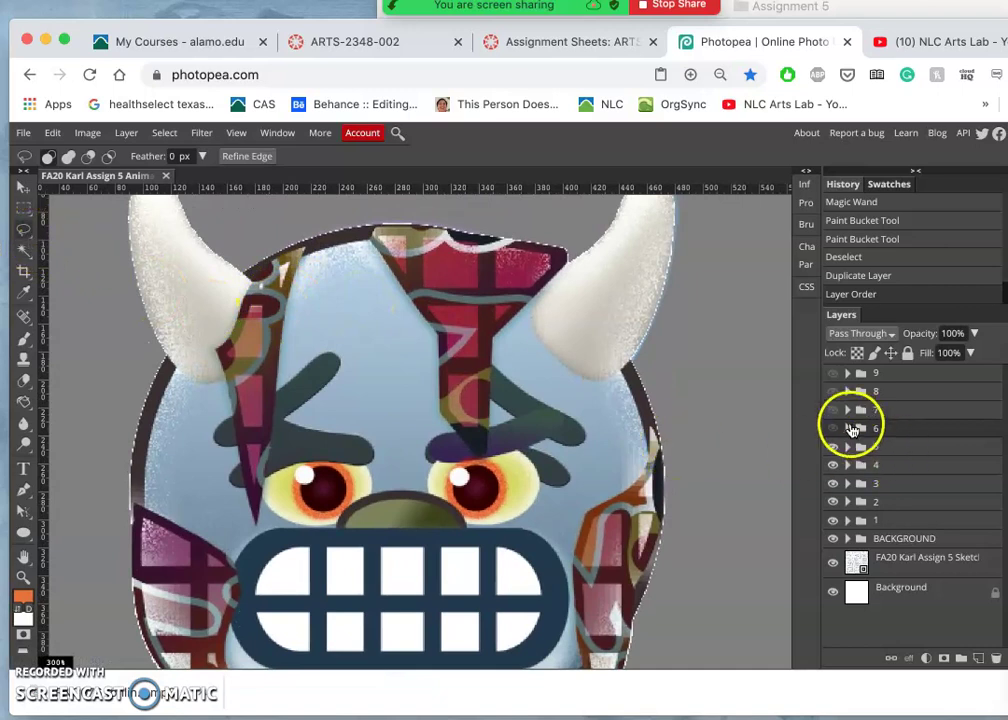
click(849, 428)
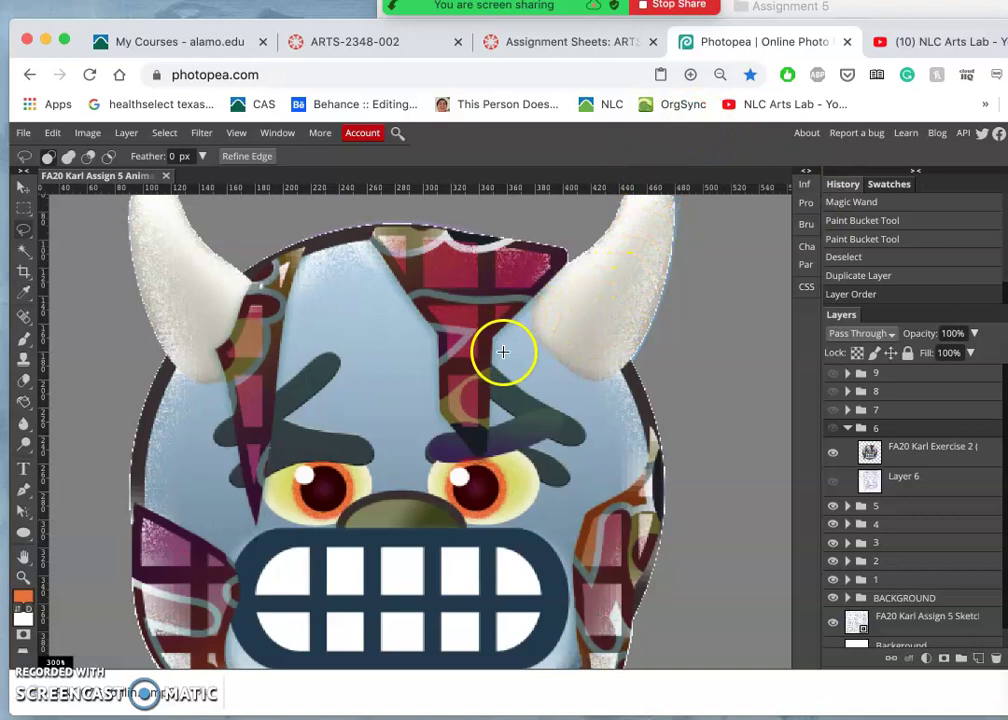
scroll(469, 404, down, 5)
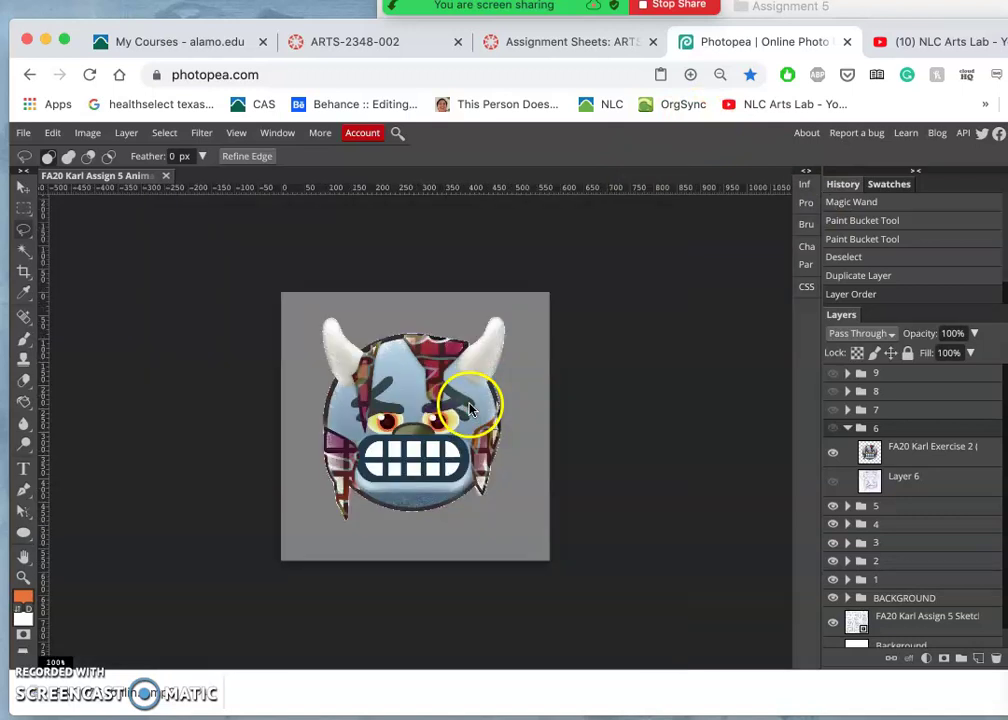
click(880, 6)
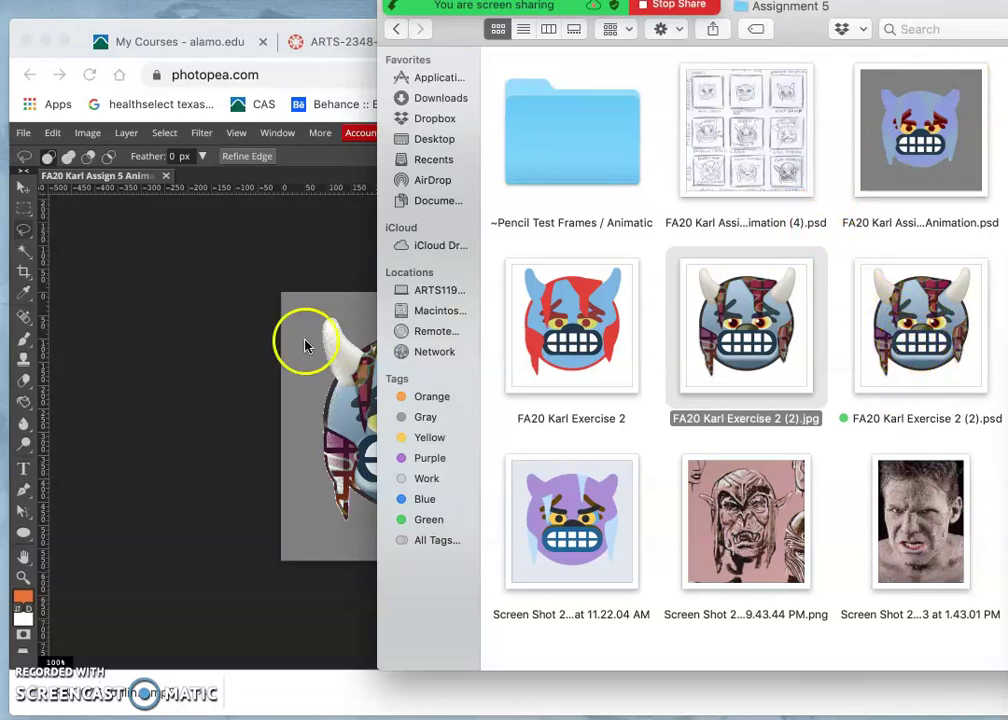
click(241, 338)
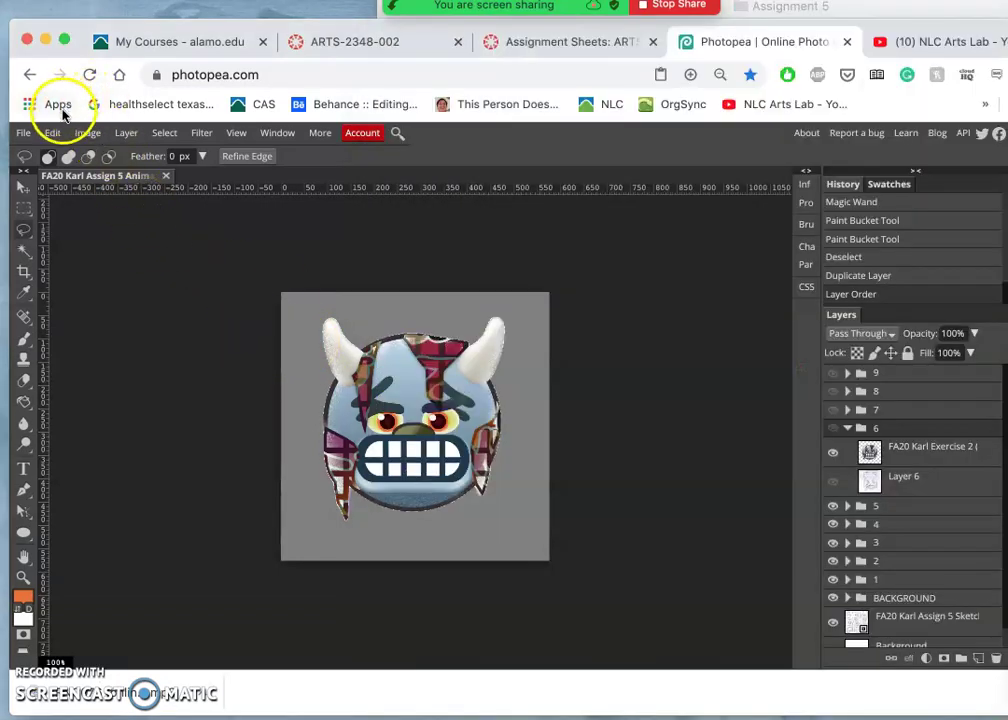
Open FA20 Karl Exercise 2 (2).psd from the Assignment 5 folder
click(24, 134)
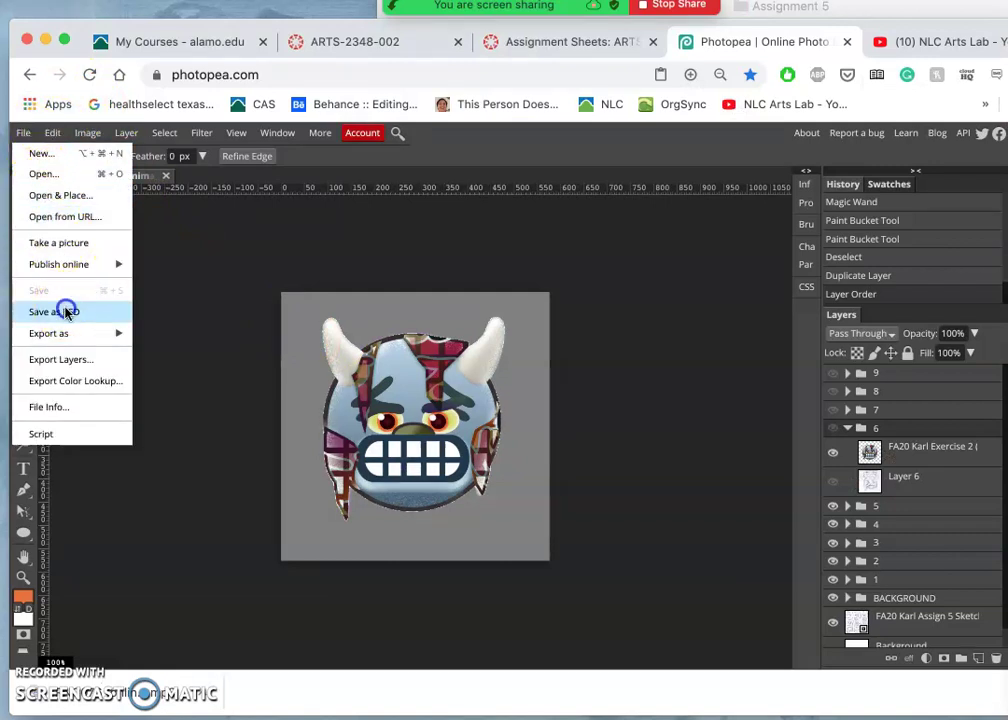
click(24, 137)
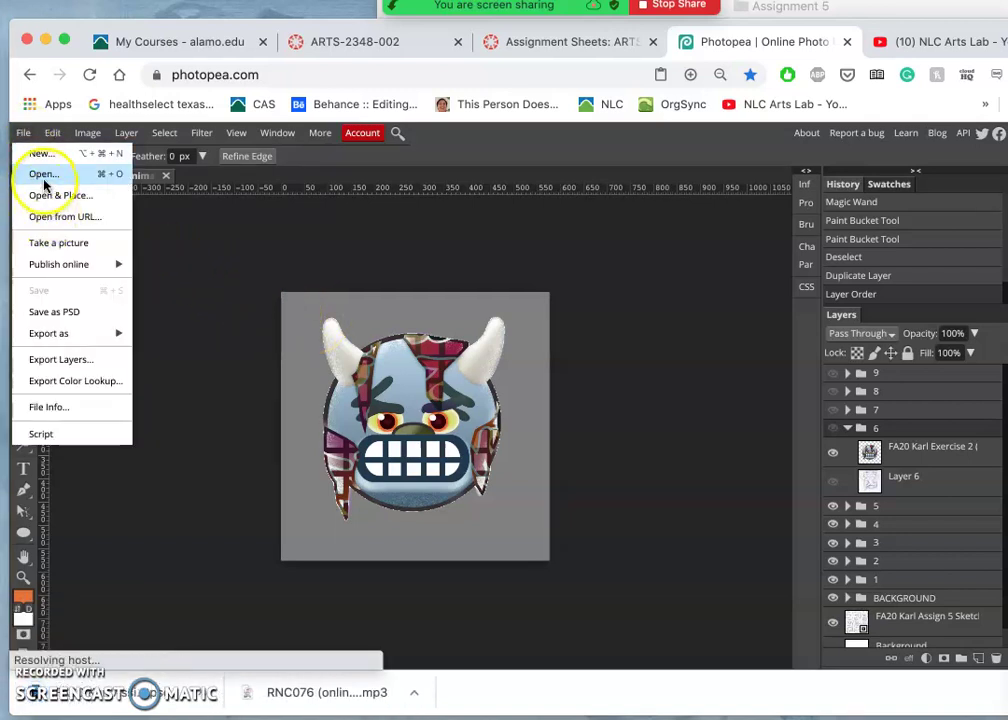
click(44, 176)
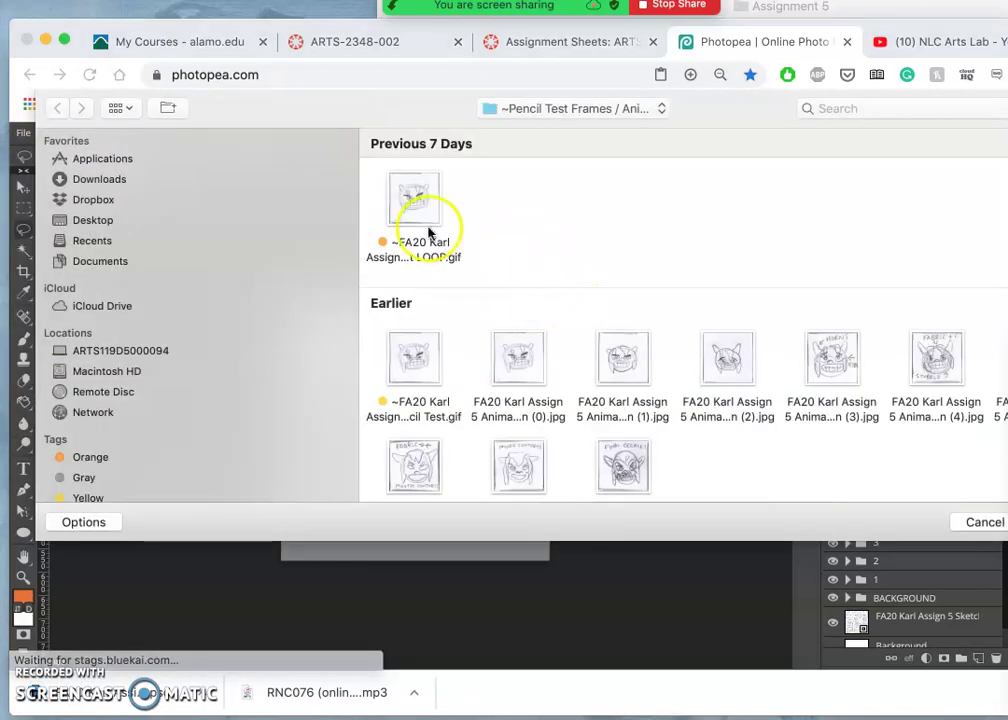
click(531, 108)
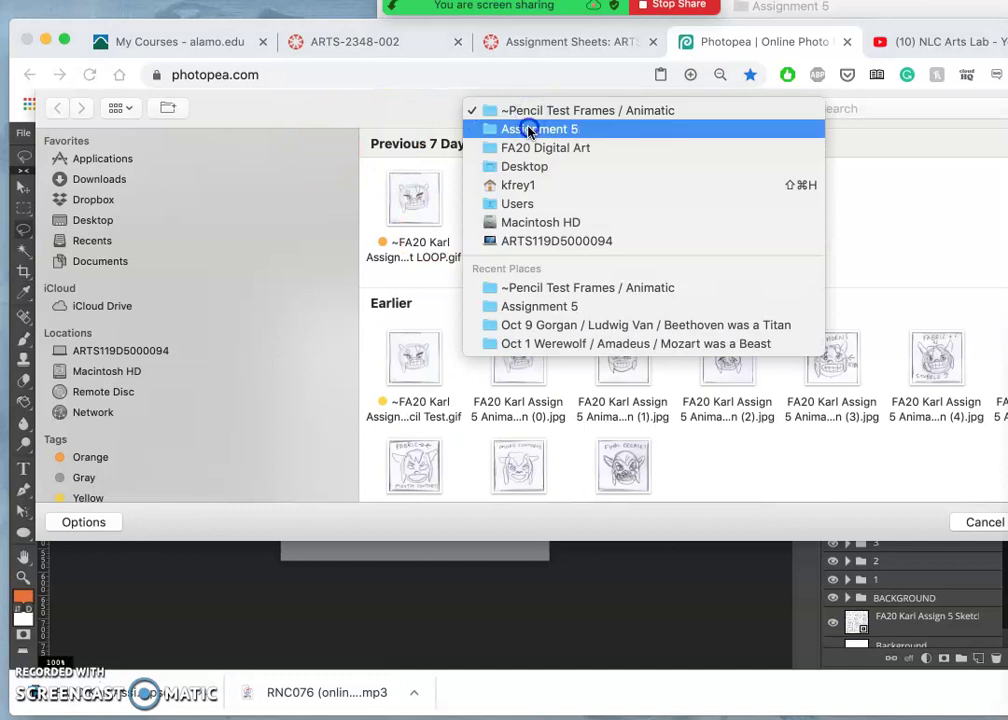
click(532, 127)
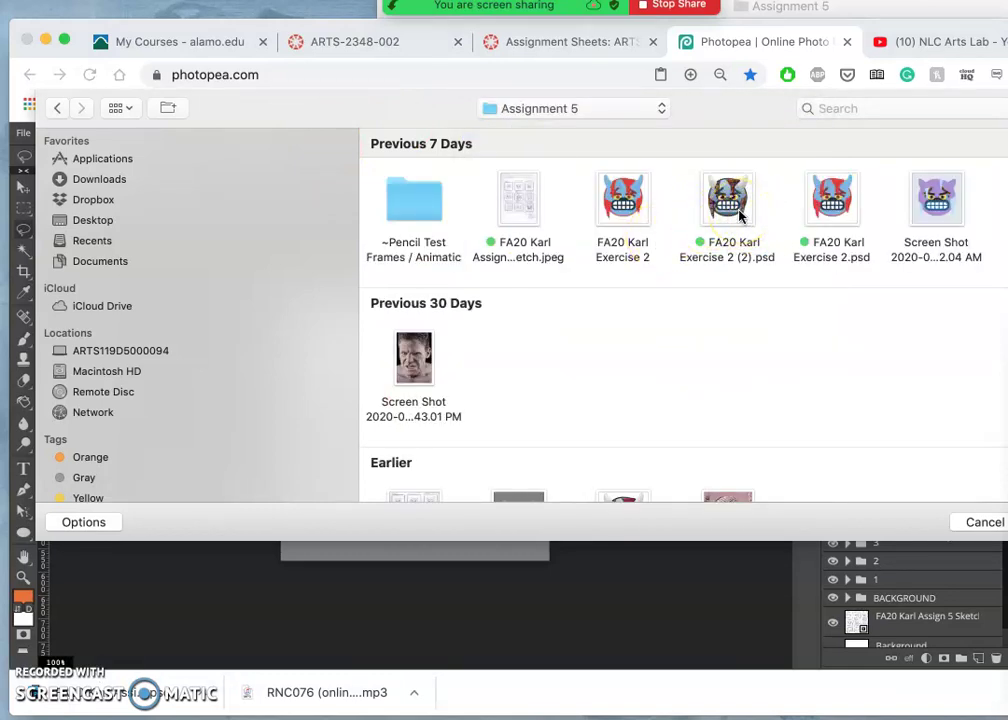
double_click(730, 205)
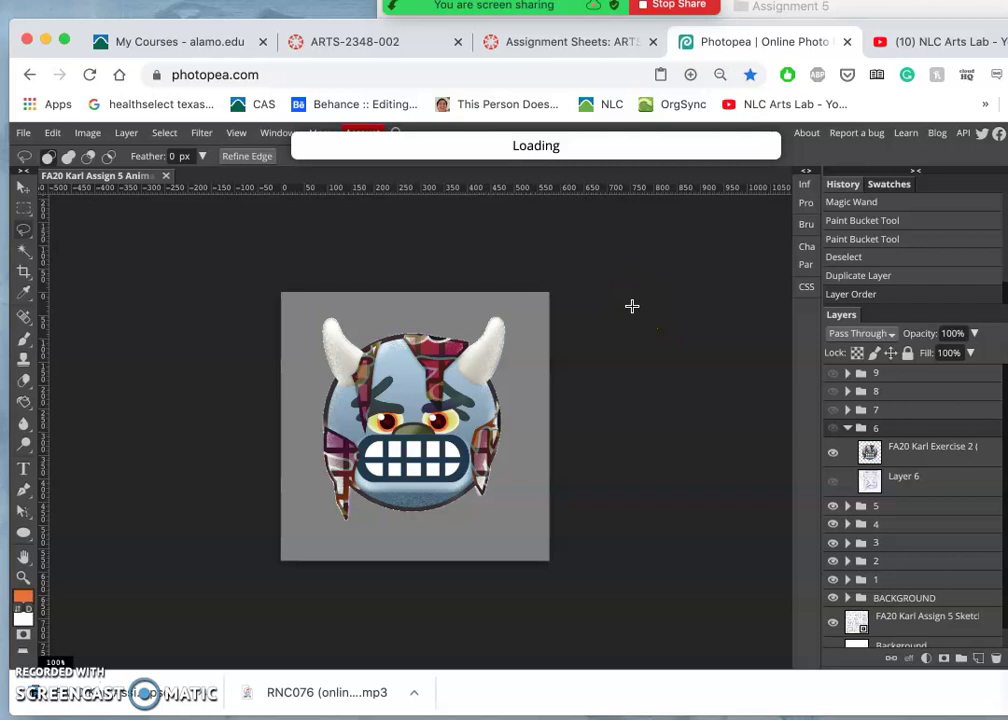
click(457, 416)
click(427, 457)
click(427, 416)
click(453, 443)
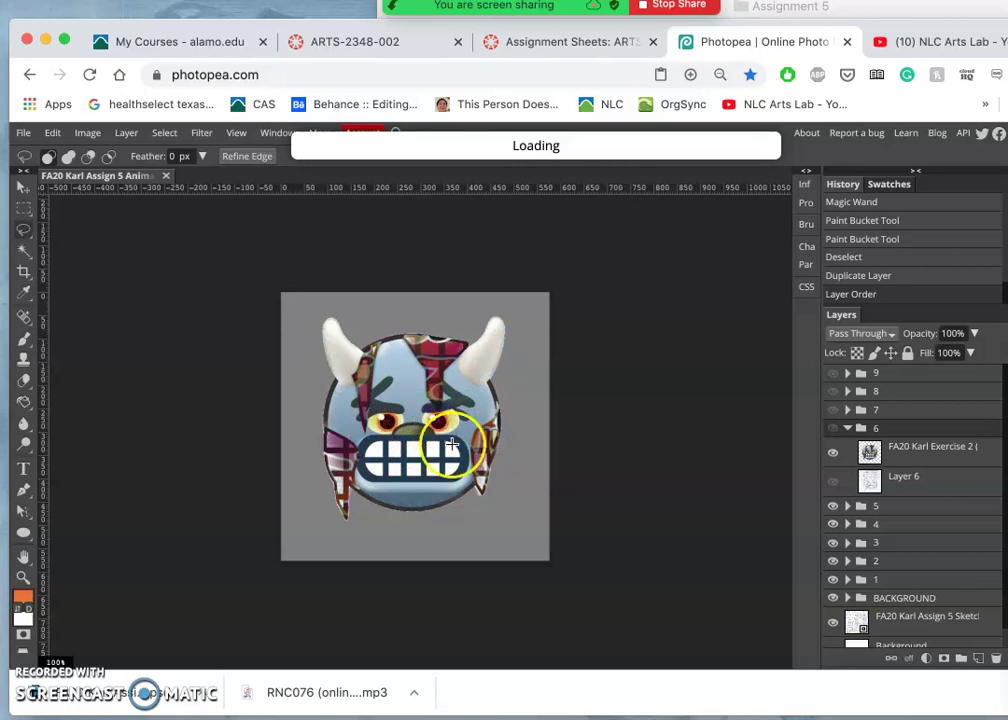
click(425, 430)
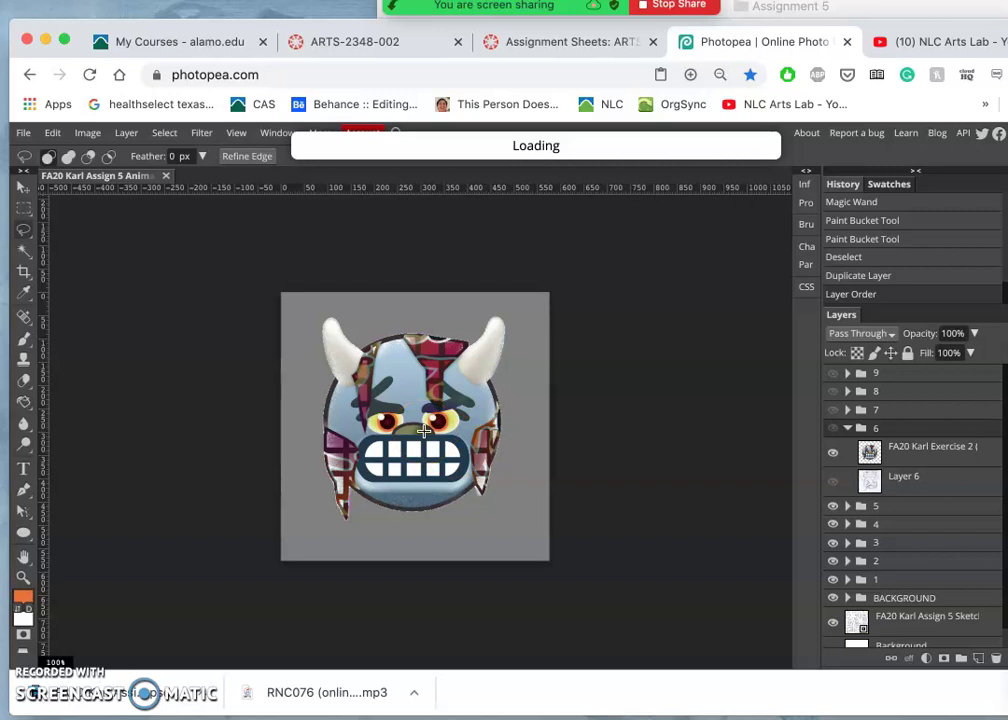
click(429, 401)
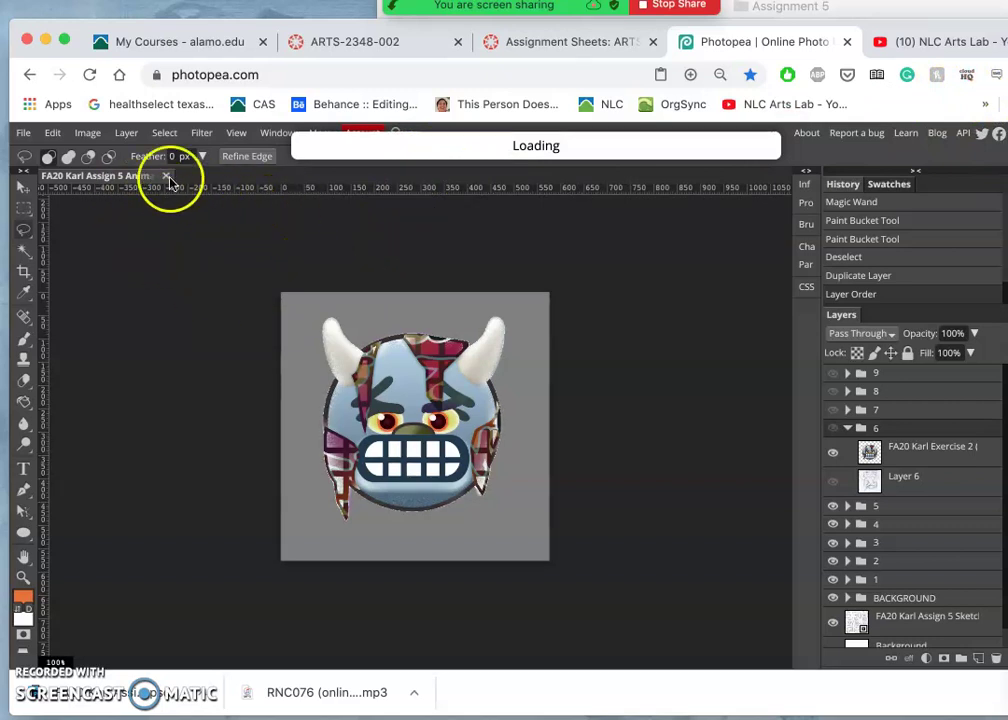
click(22, 135)
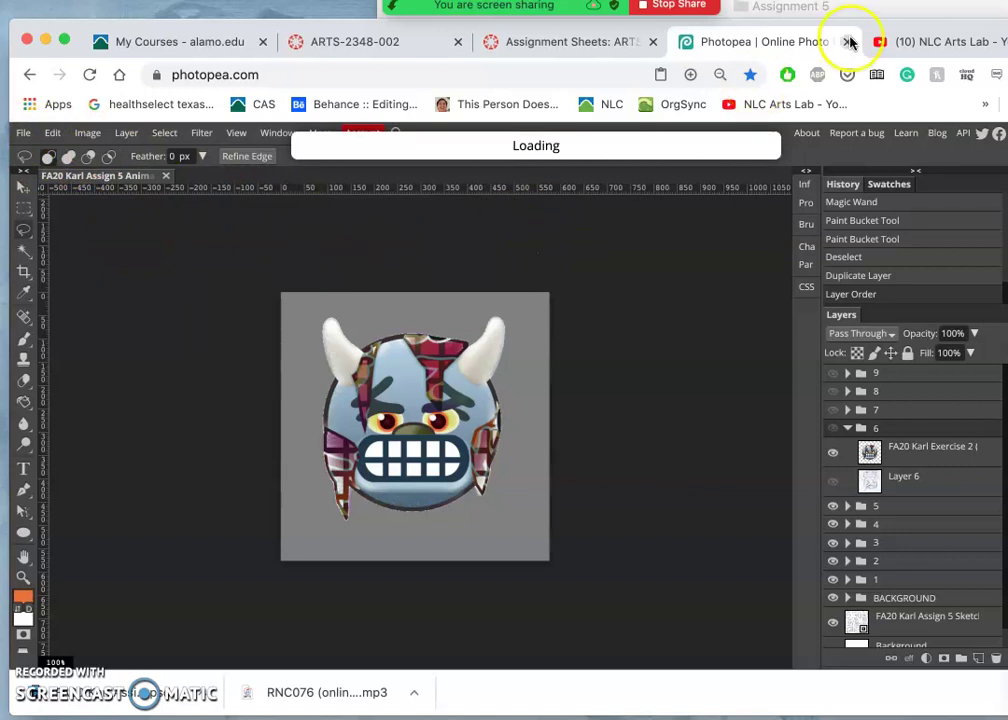
click(834, 6)
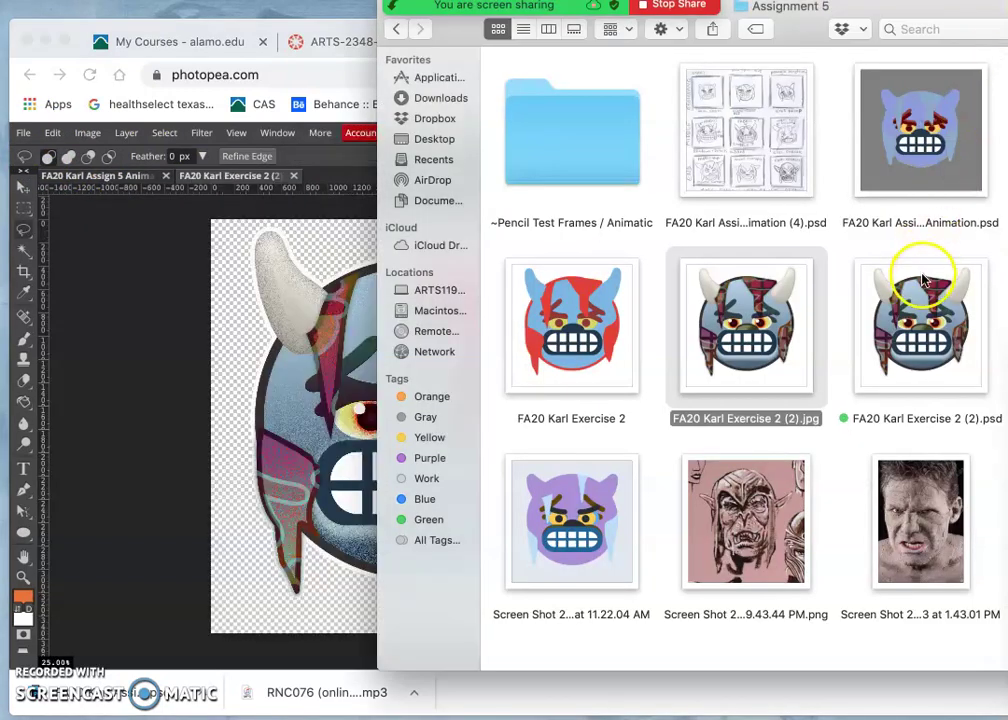
click(252, 355)
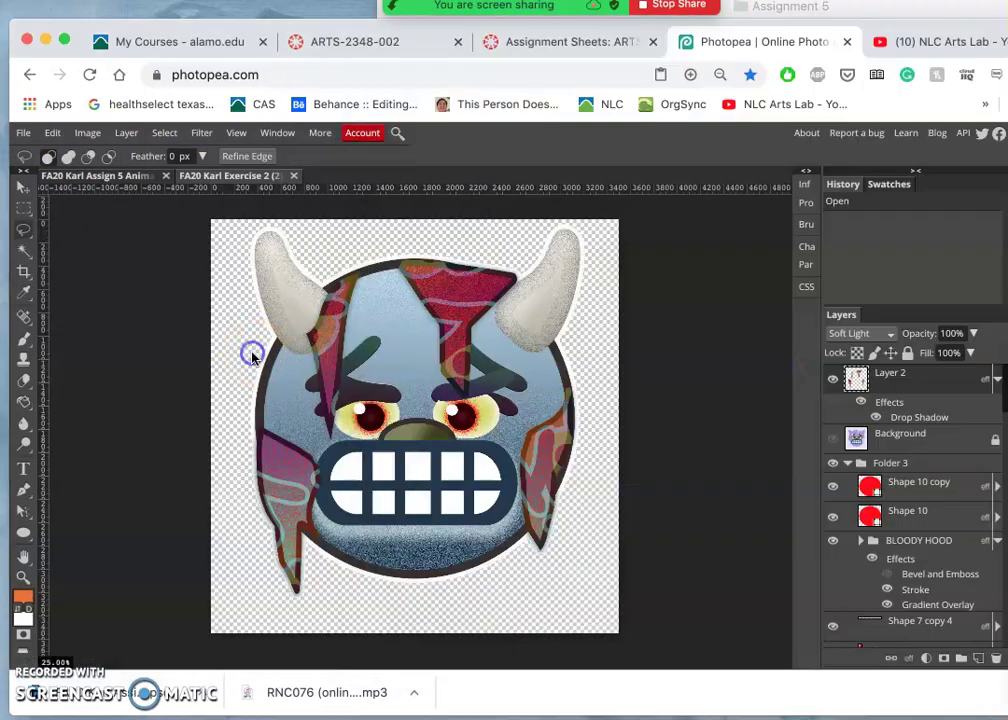
Toggle Layer 2's effects to compare the artwork with and without the drop shadow
click(861, 403)
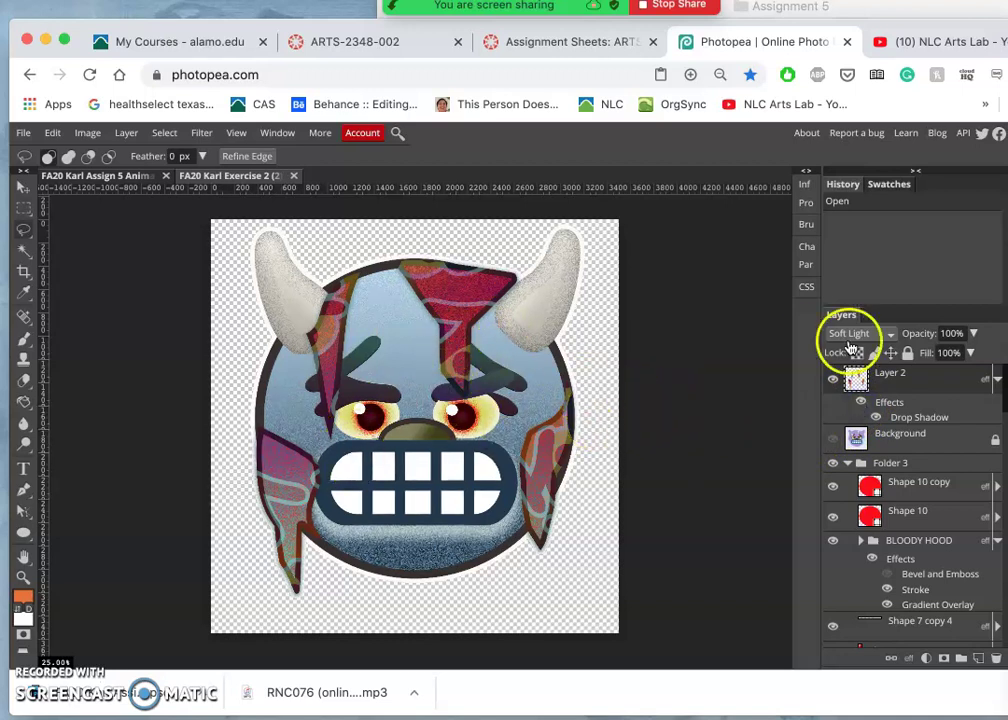
click(862, 404)
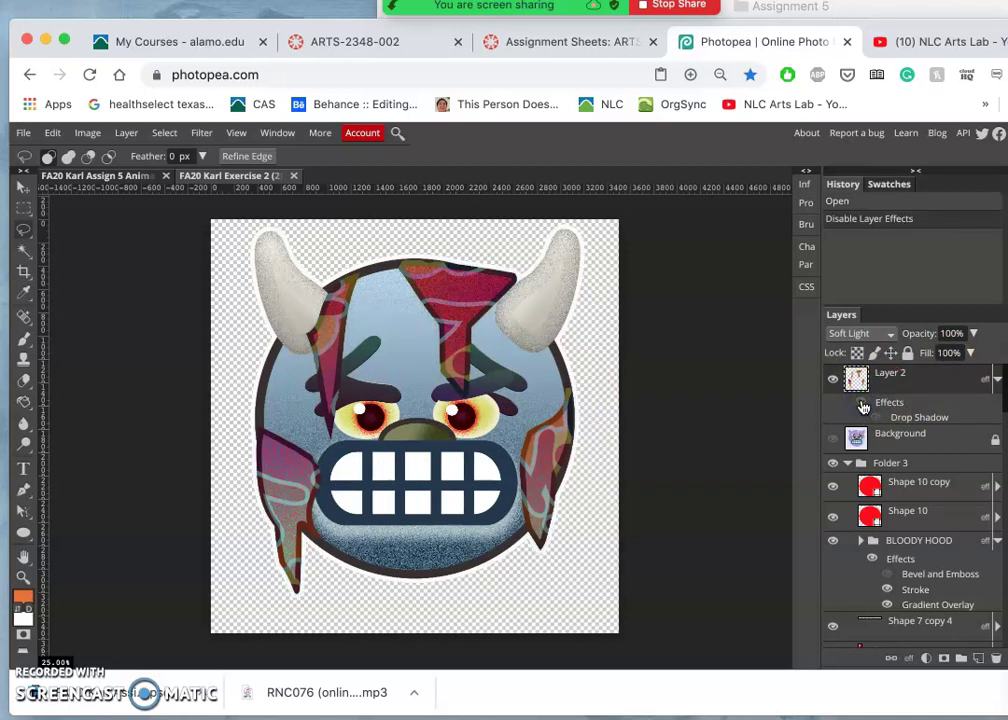
click(833, 380)
click(848, 404)
click(846, 413)
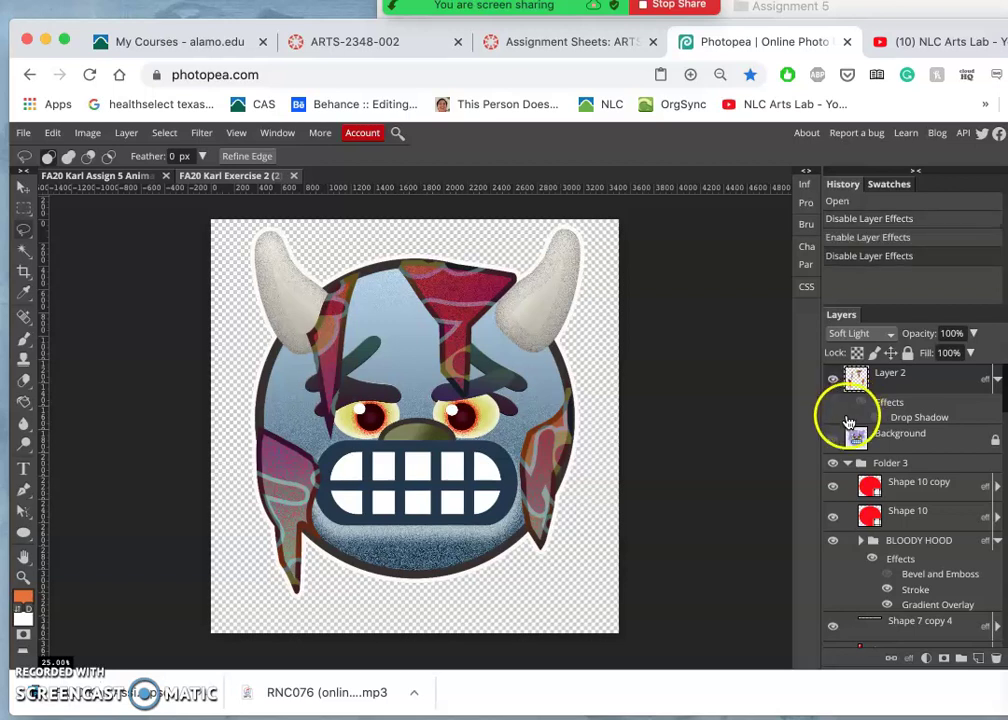
click(862, 437)
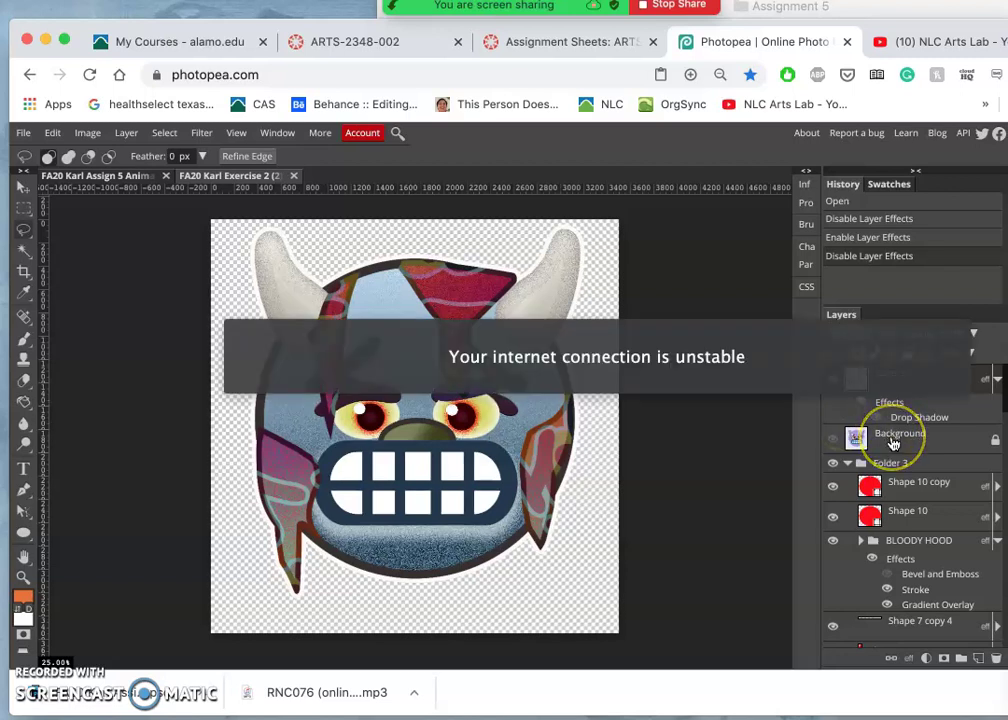
click(889, 442)
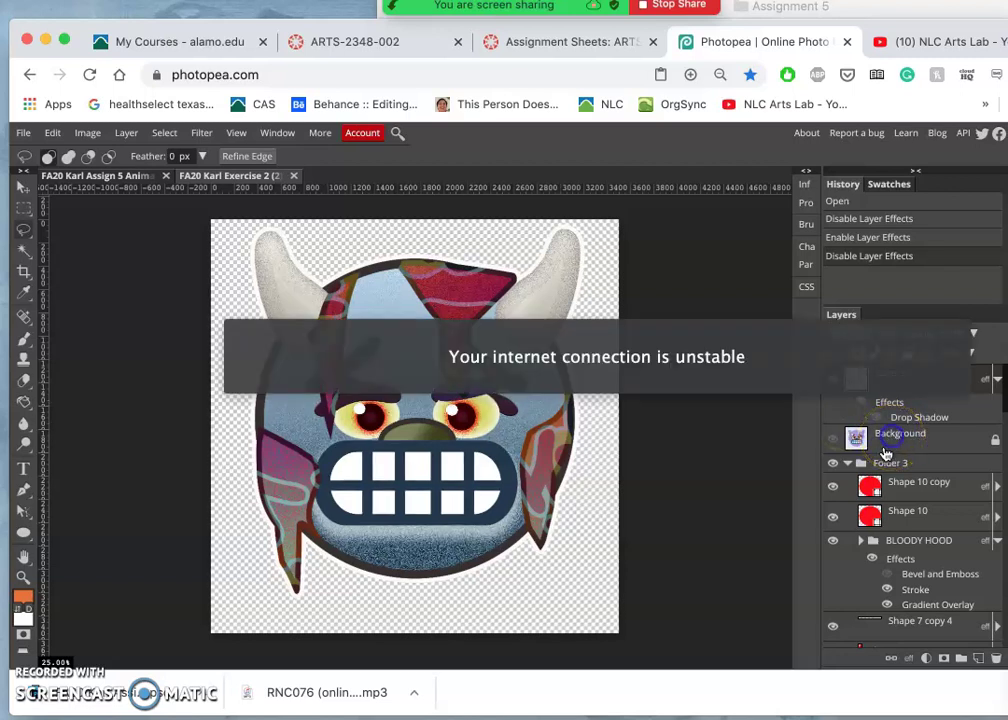
Hide Folder 3 and turn off the drop shadow on Layer 2
click(834, 463)
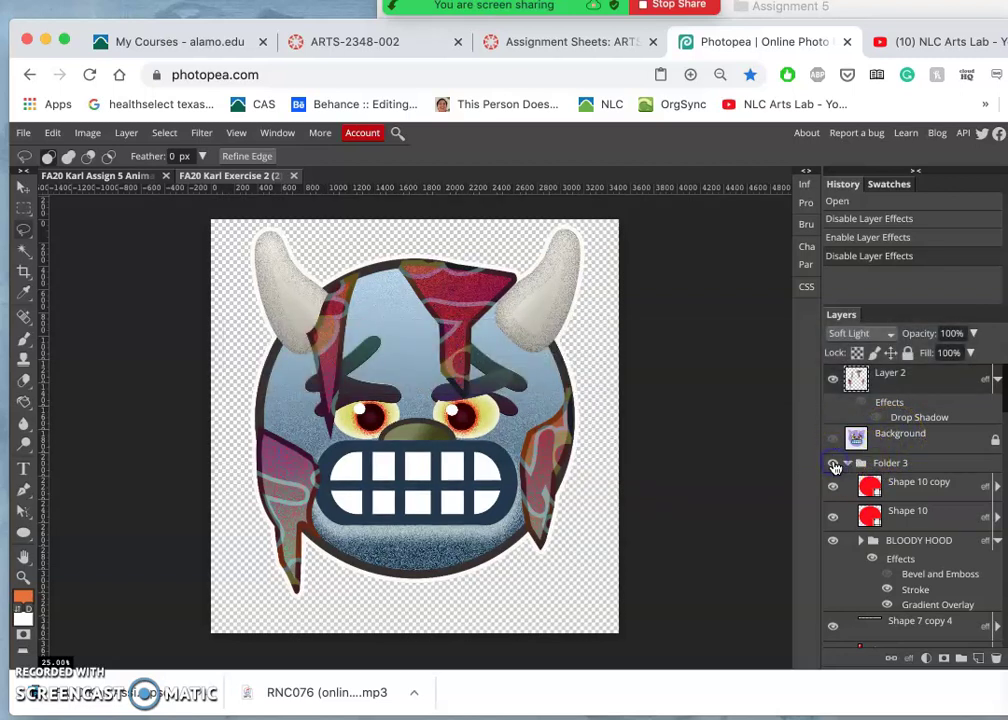
scroll(835, 467, down, 1)
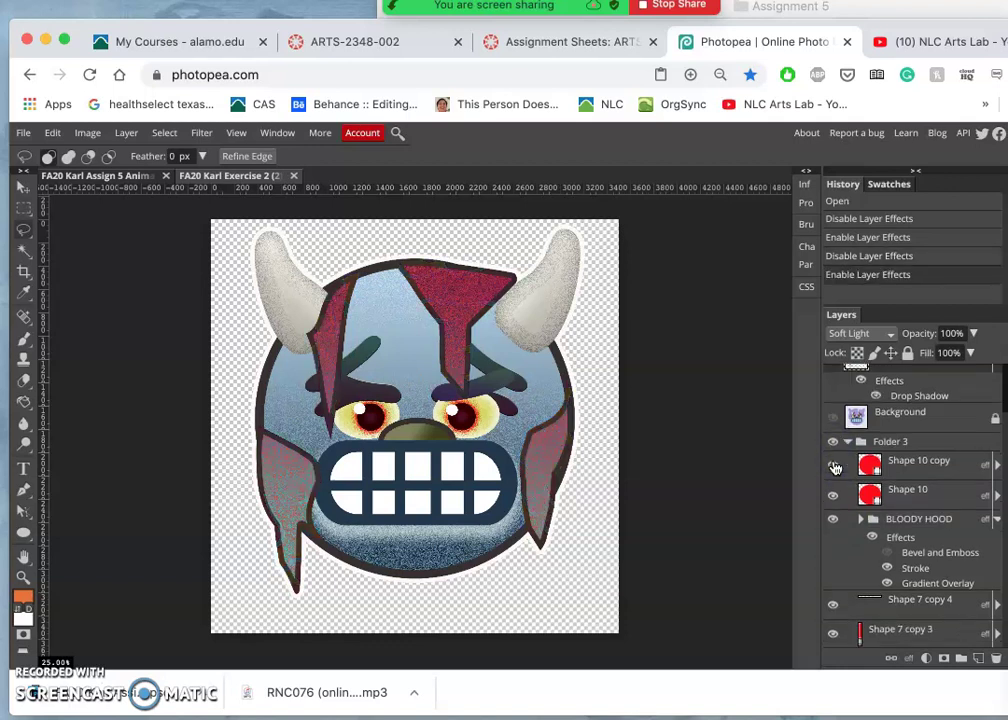
click(834, 444)
click(865, 417)
Unlock the Background layer containing the purple reference face and delete it
click(908, 354)
click(901, 418)
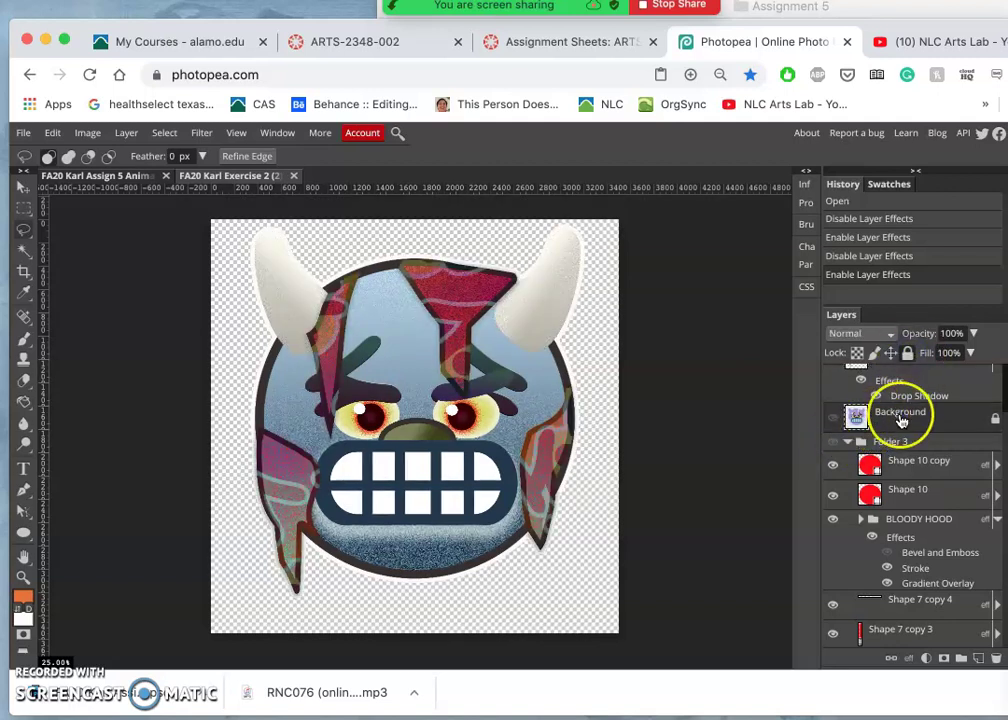
click(901, 421)
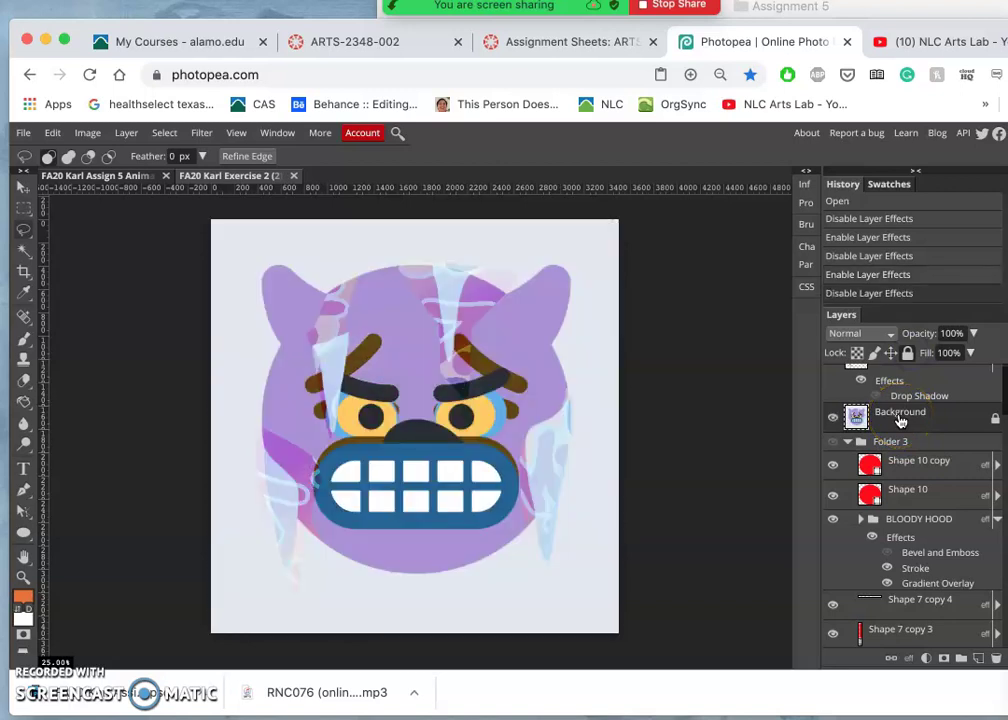
click(900, 421)
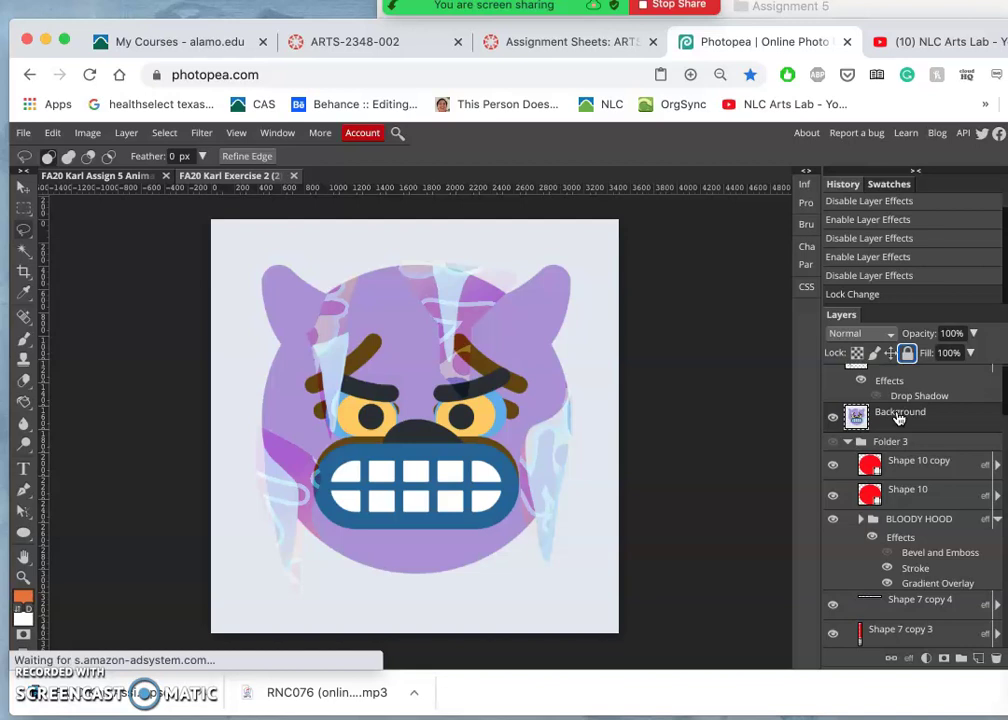
key(Delete)
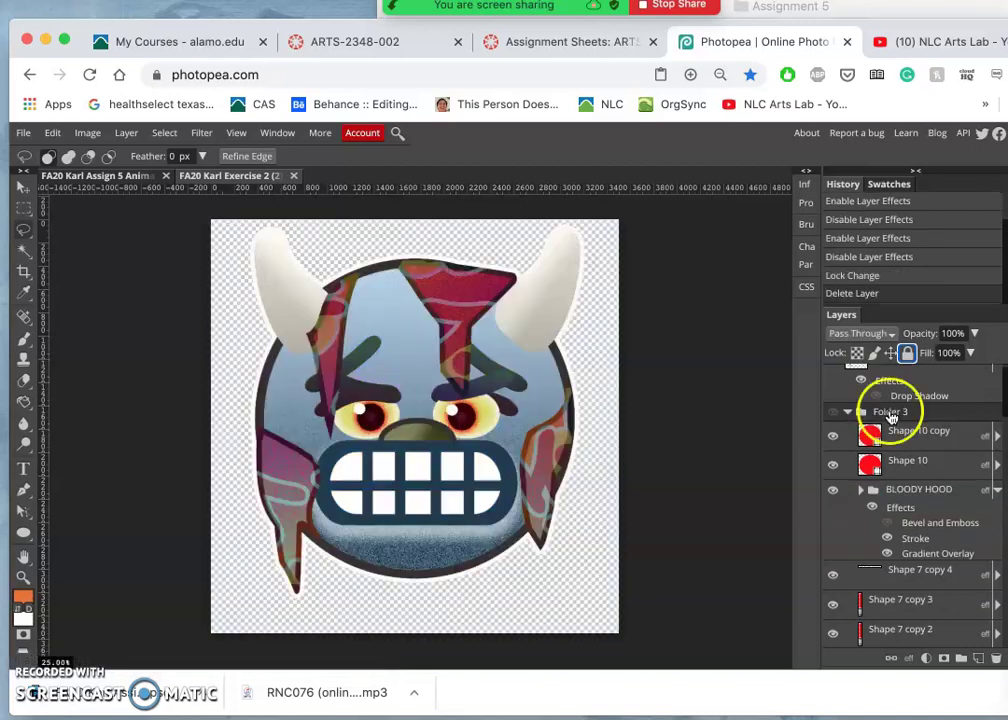
Collapse the hidden Folder 3 and delete it, keeping Folder 3 copy
scroll(865, 400, up, 1)
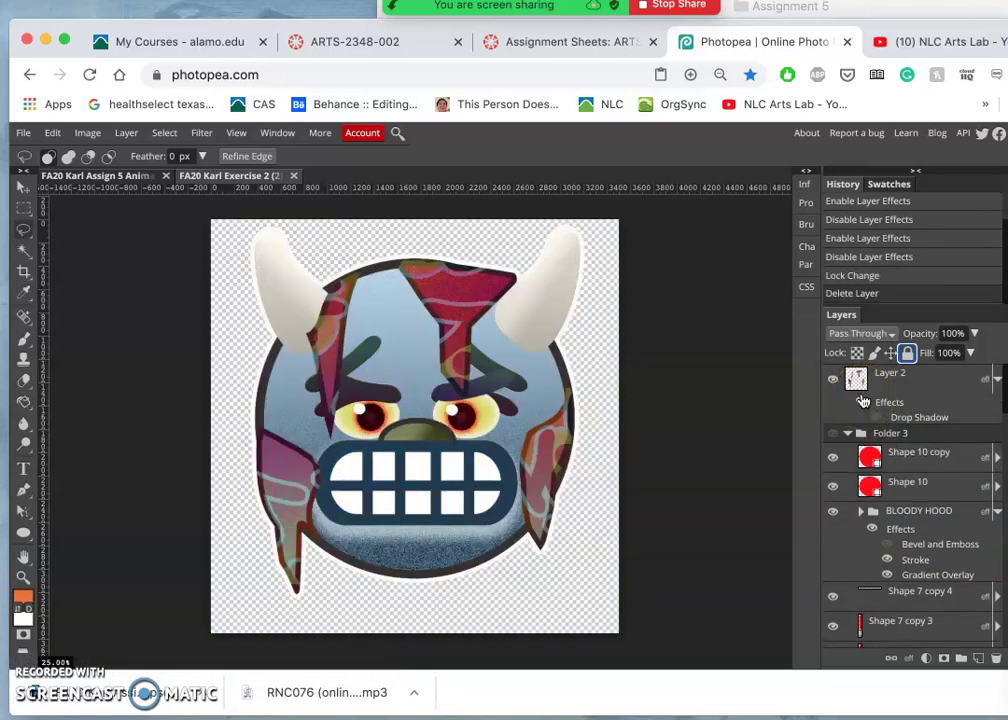
scroll(864, 455, down, 1)
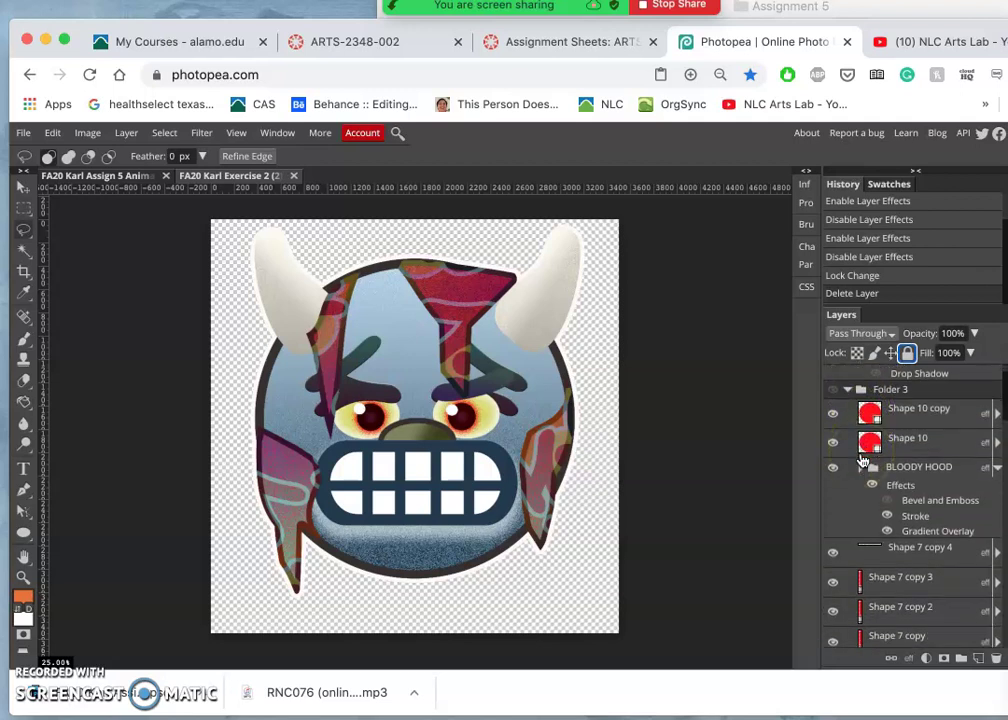
click(846, 392)
click(848, 391)
click(884, 435)
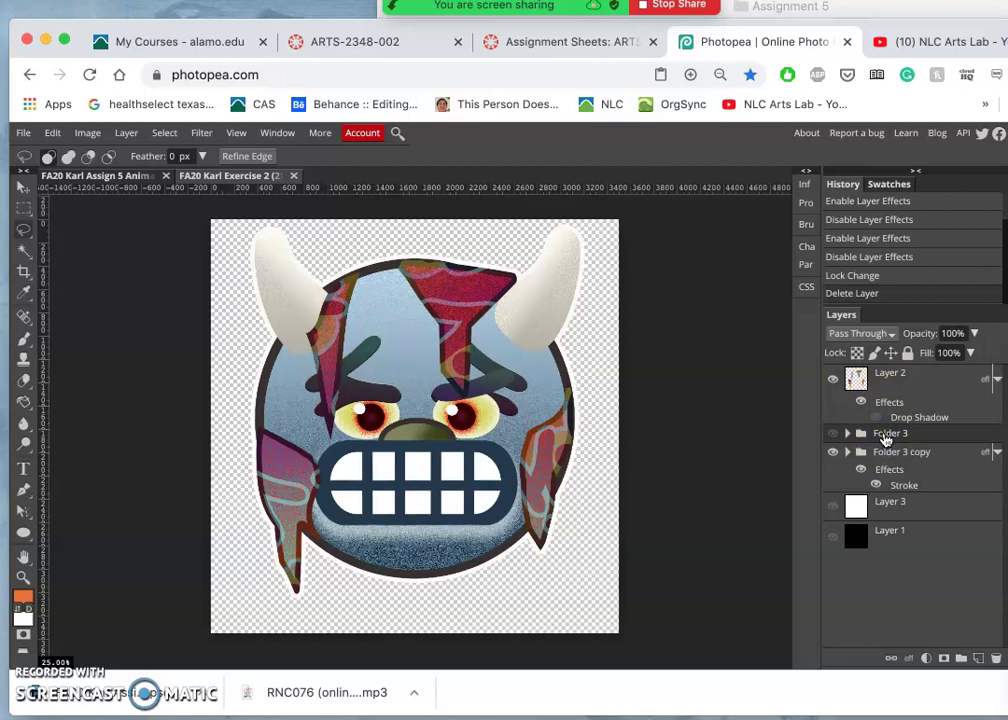
key(Delete)
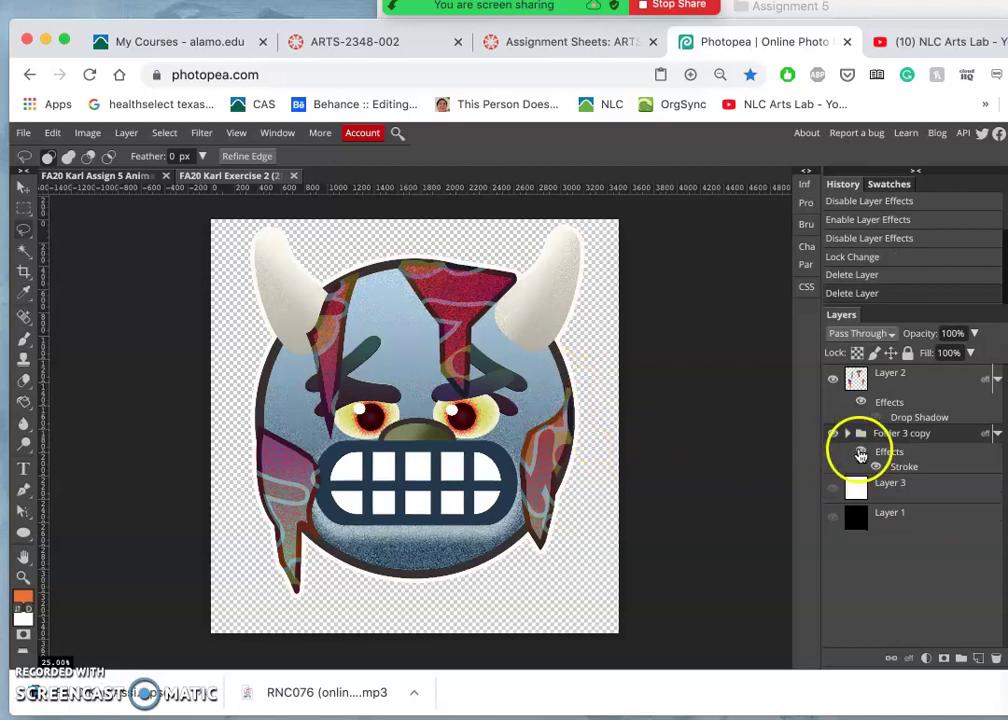